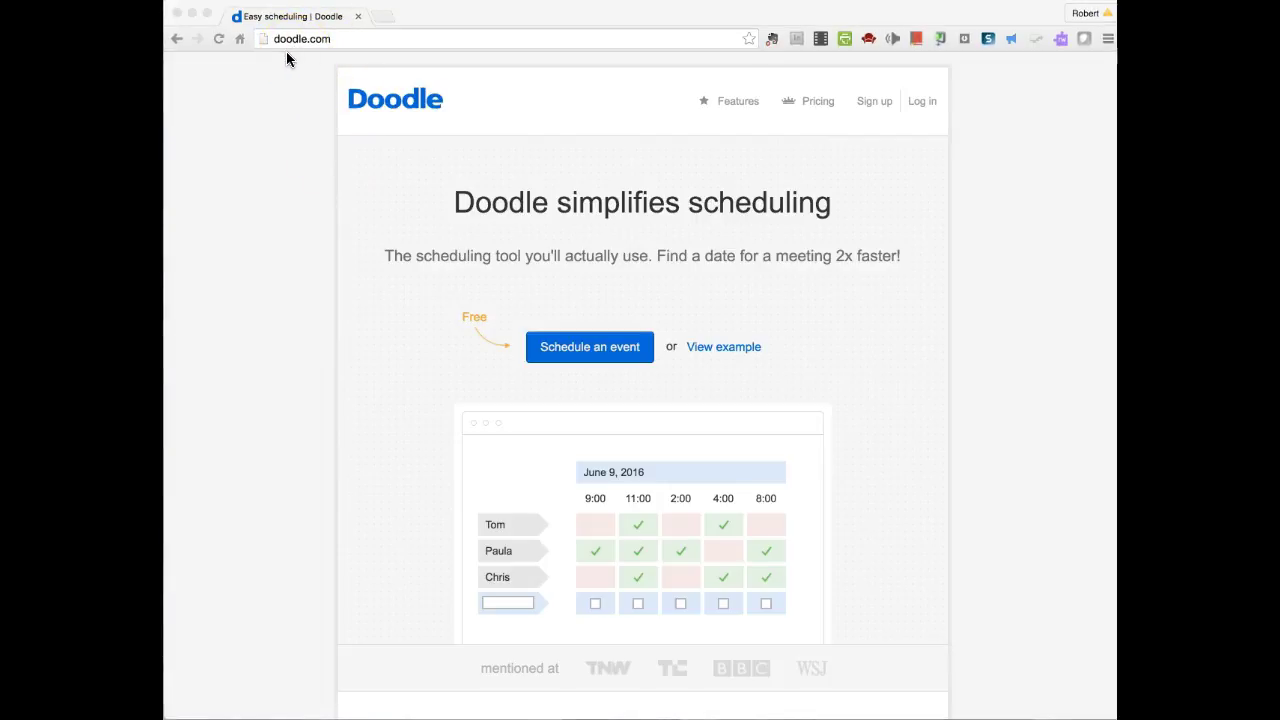
- Start a Doodle sign-up using your e-mail address, accepting the suggested address
{"action": "left_click", "coordinate": [876, 104]}
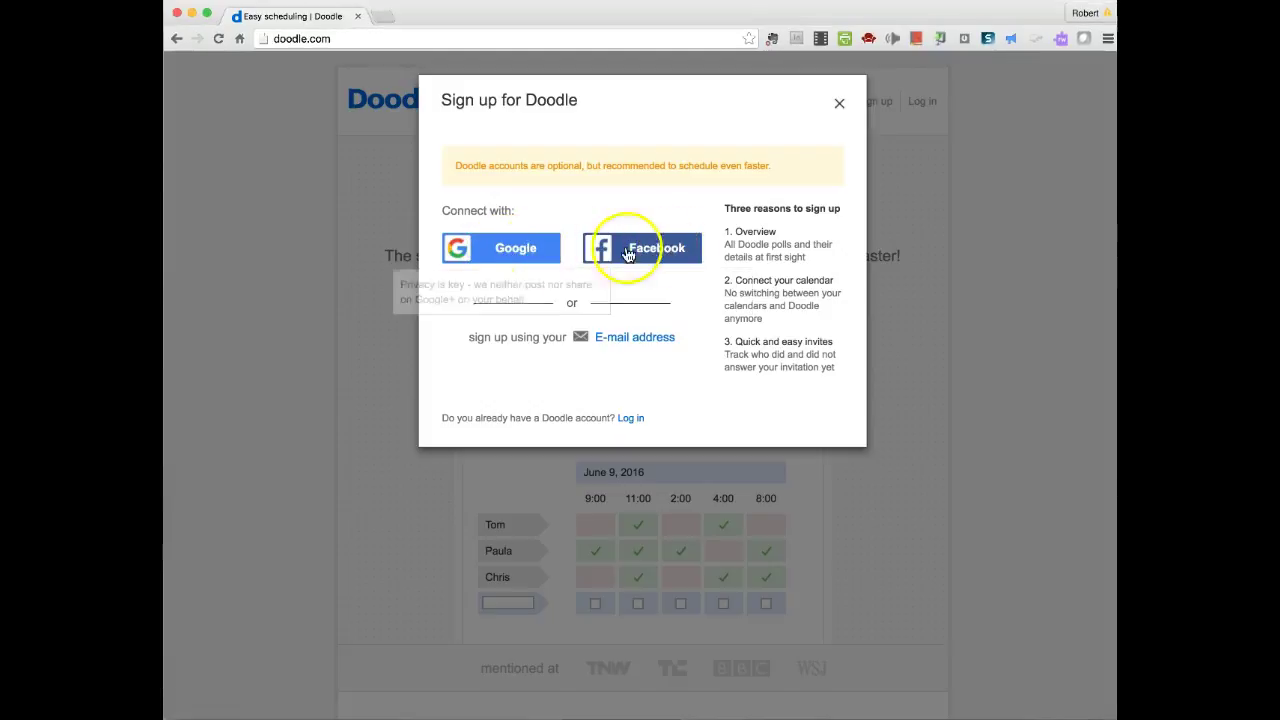
{"action": "left_click", "coordinate": [635, 340]}
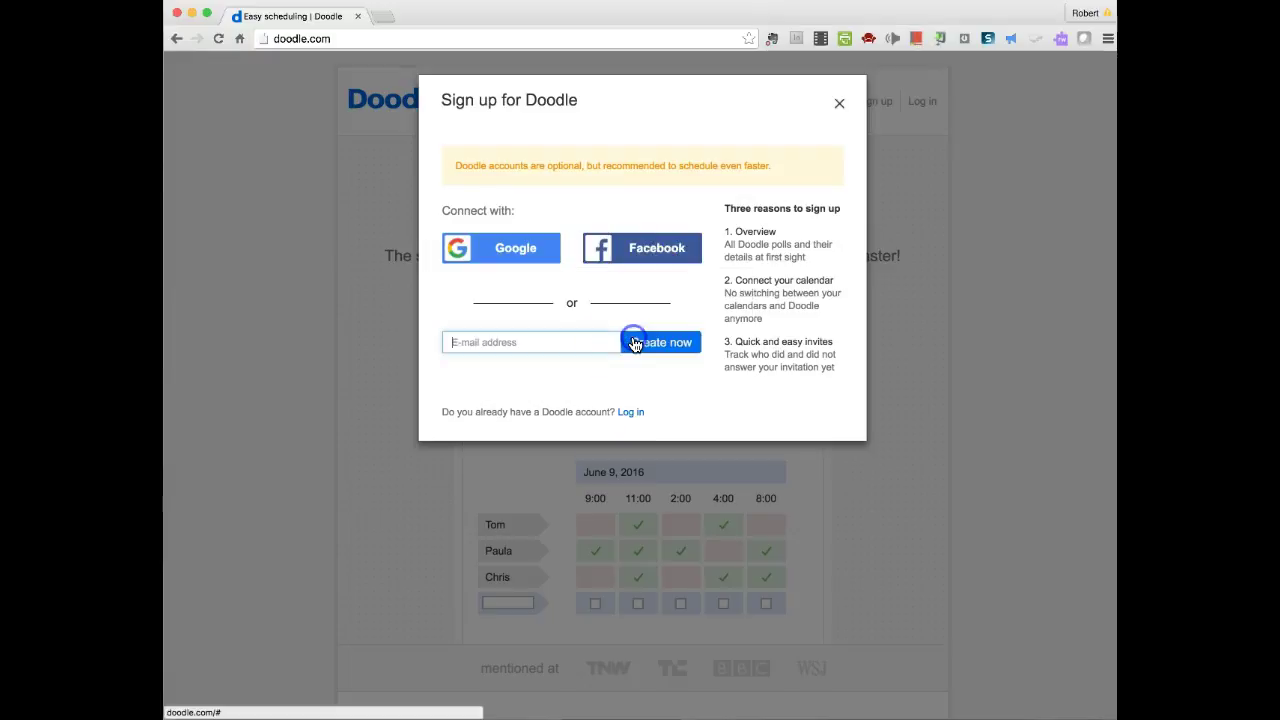
{"action": "type", "text": "robert."}
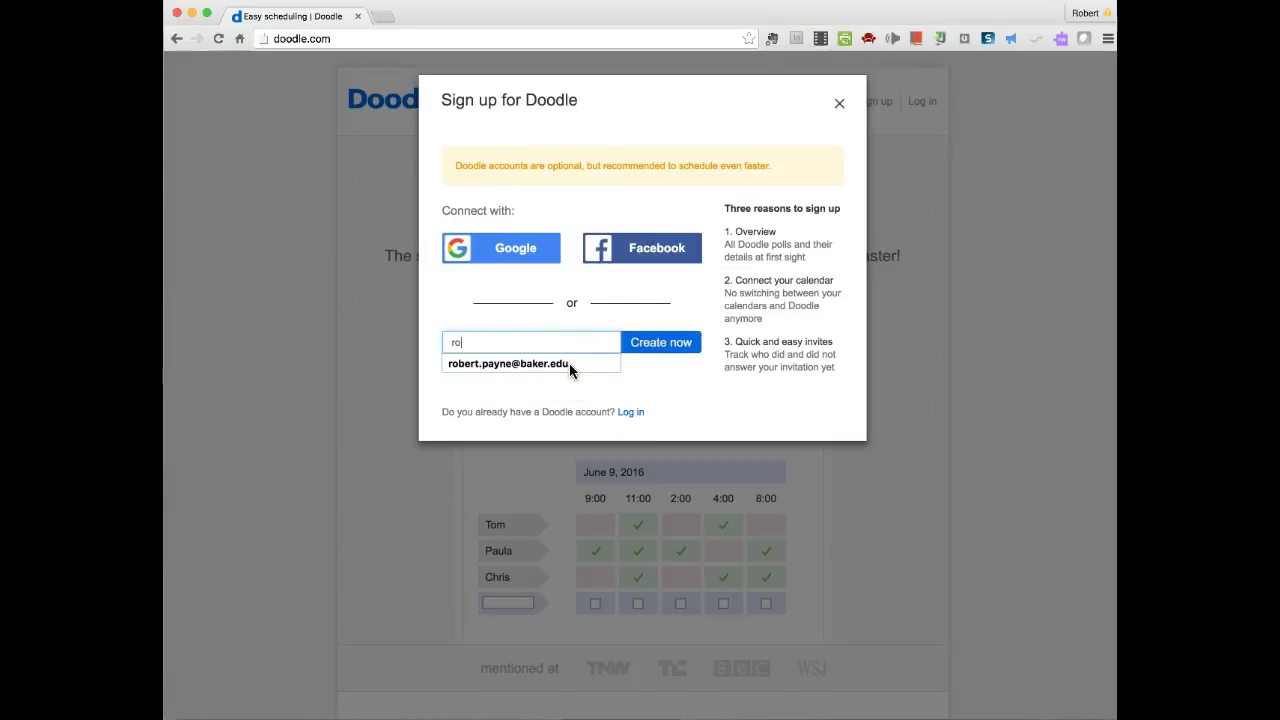
{"action": "left_click", "coordinate": [568, 364]}
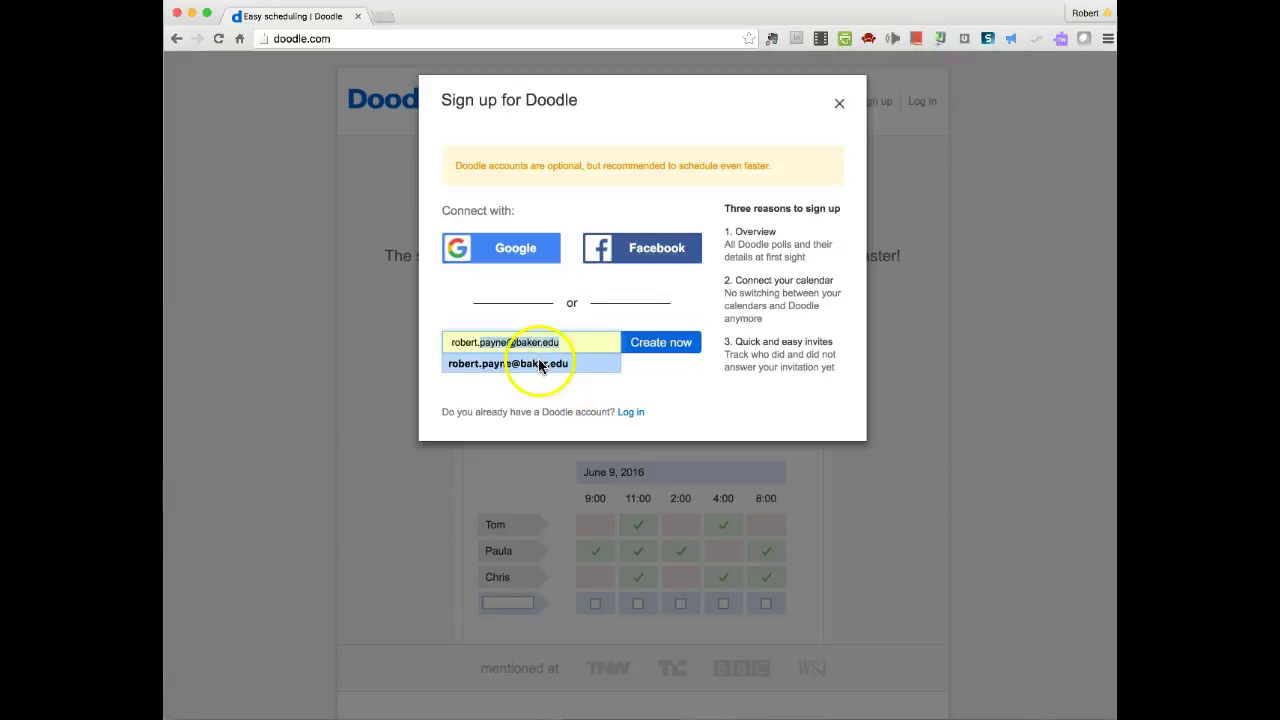
{"action": "left_click", "coordinate": [597, 349]}
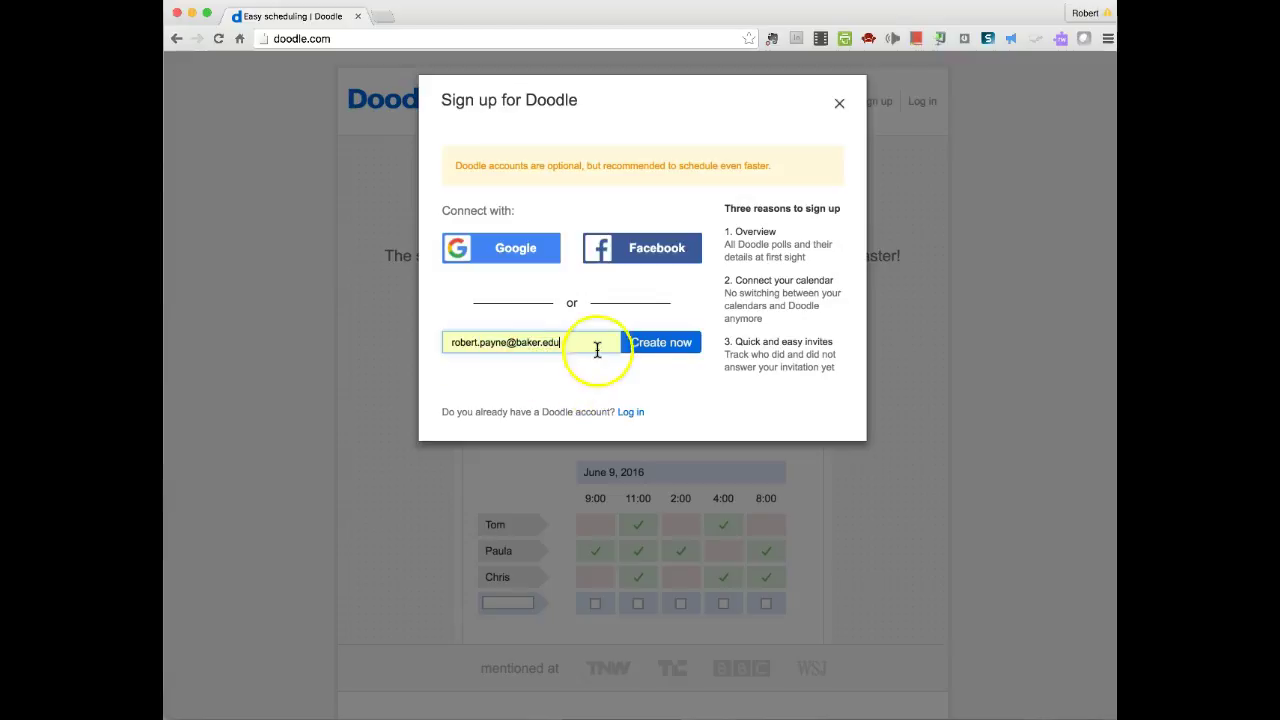
{"action": "left_click", "coordinate": [652, 342]}
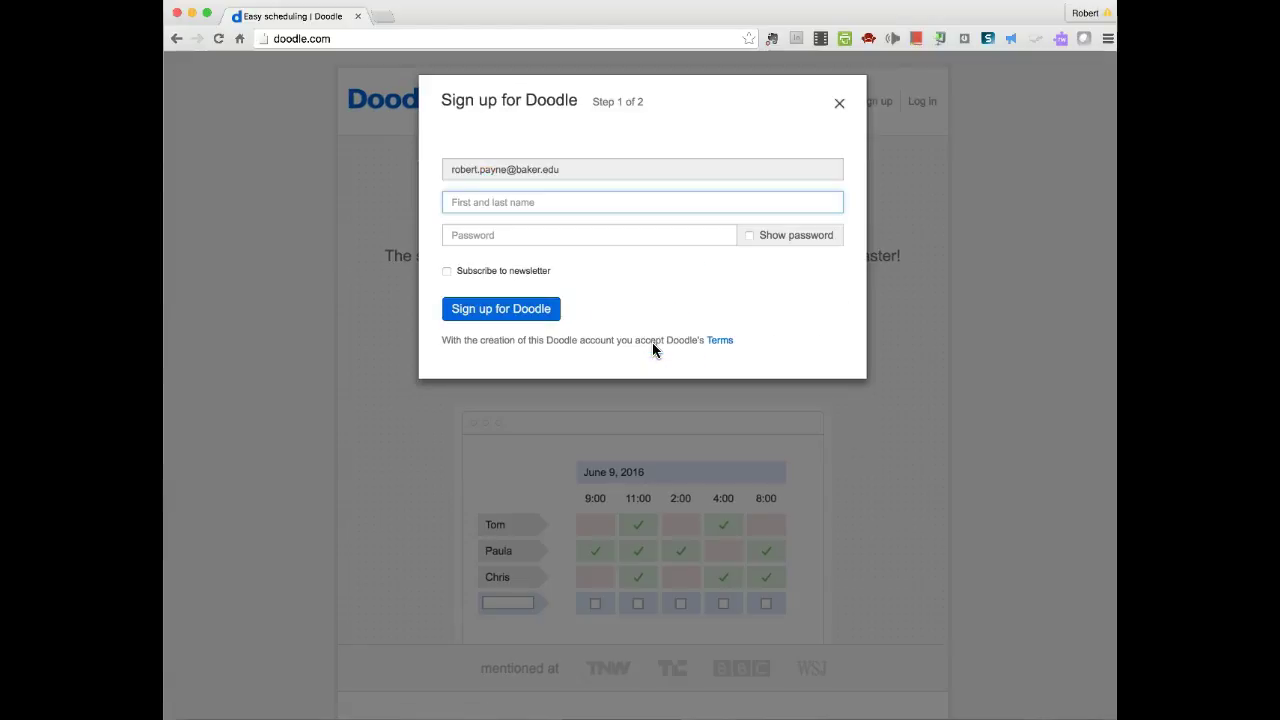
- Enter your first name and a password, then submit the sign-up form
{"action": "type", "text": "Rob"}
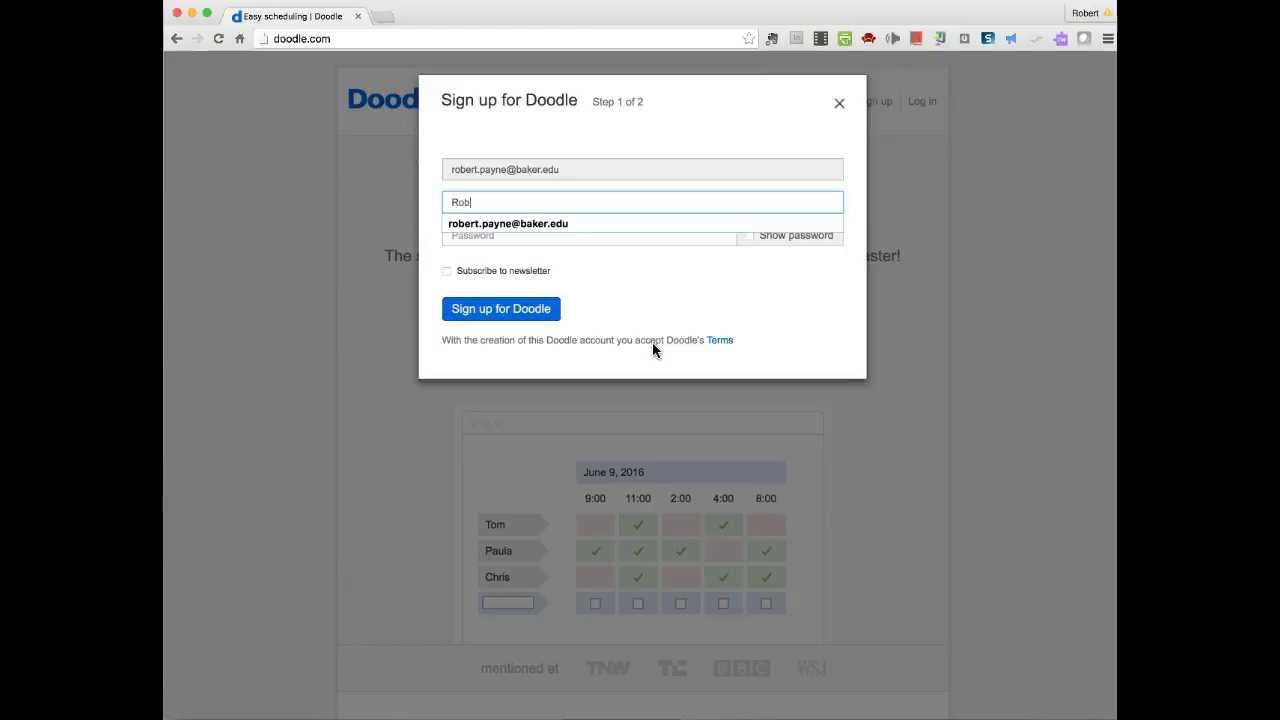
{"action": "type", "text": "ert"}
{"action": "key", "text": "Tab"}
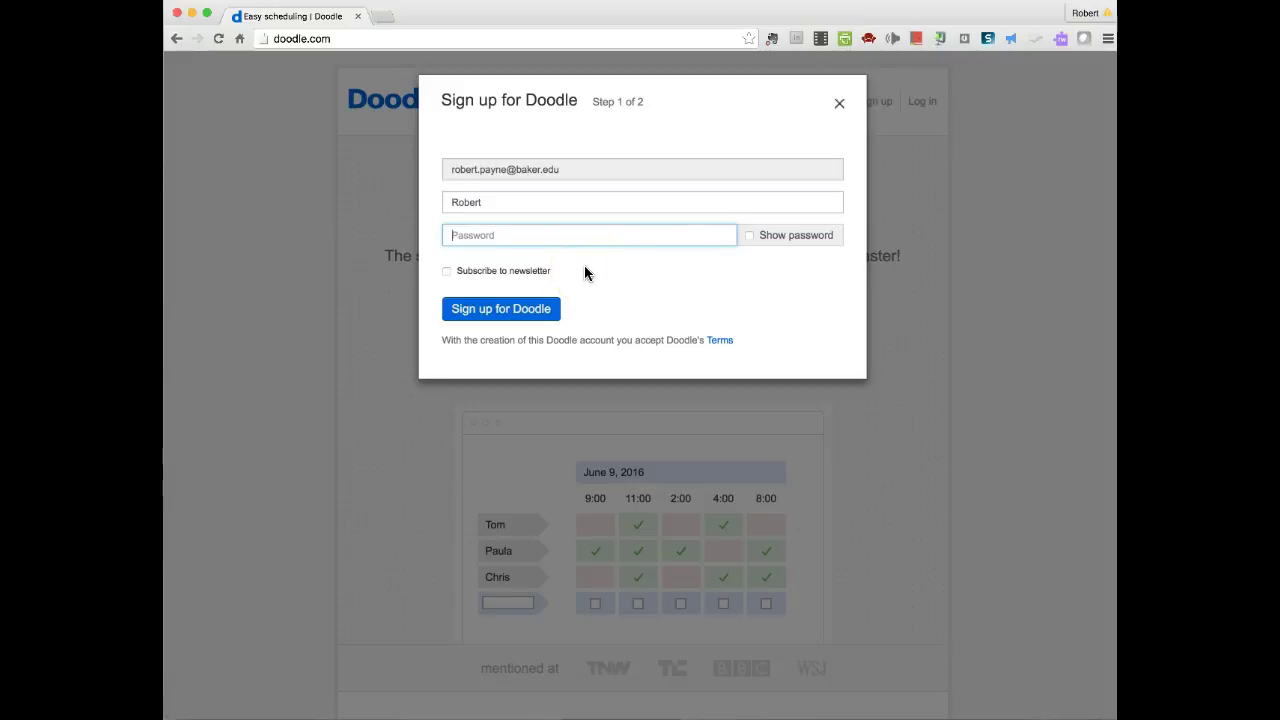
{"action": "type", "text": "••••••"}
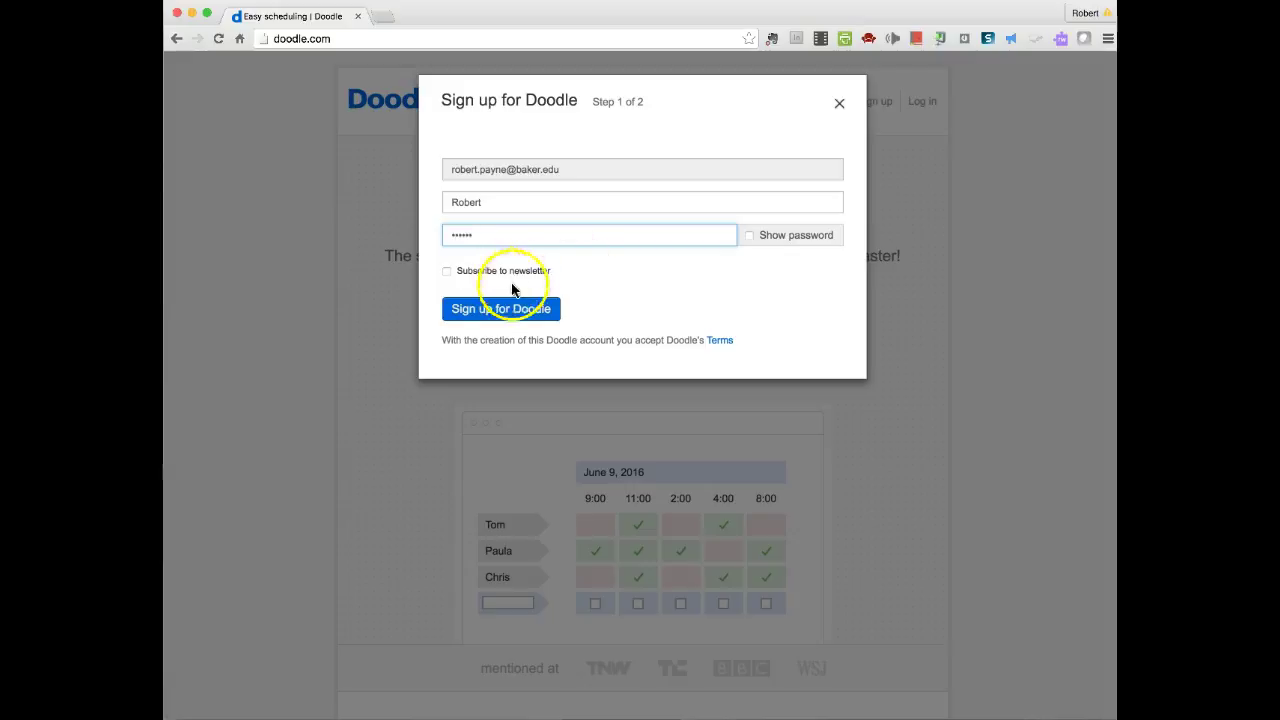
{"action": "left_click", "coordinate": [480, 313]}
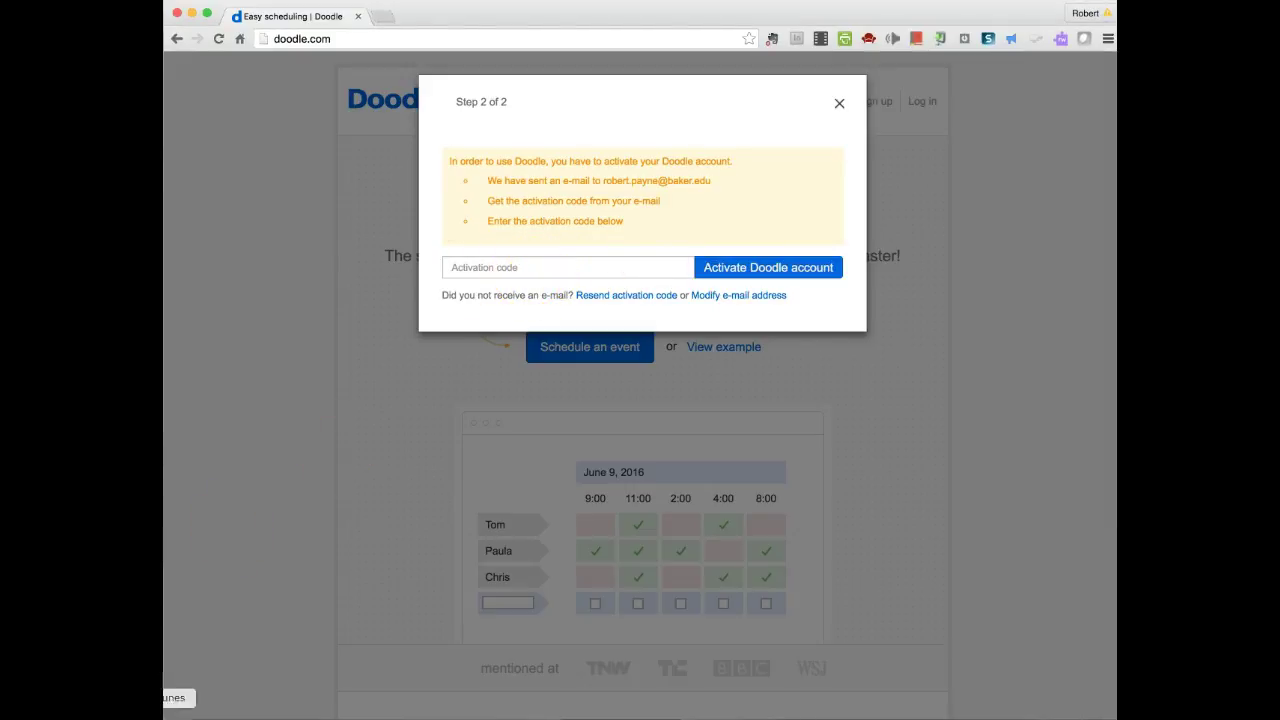
- Activate the account with the e-mailed code, let Chrome save the password, and continue
{"action": "left_click_drag", "start_coordinate": [170, 600], "coordinate": [489, 268]}
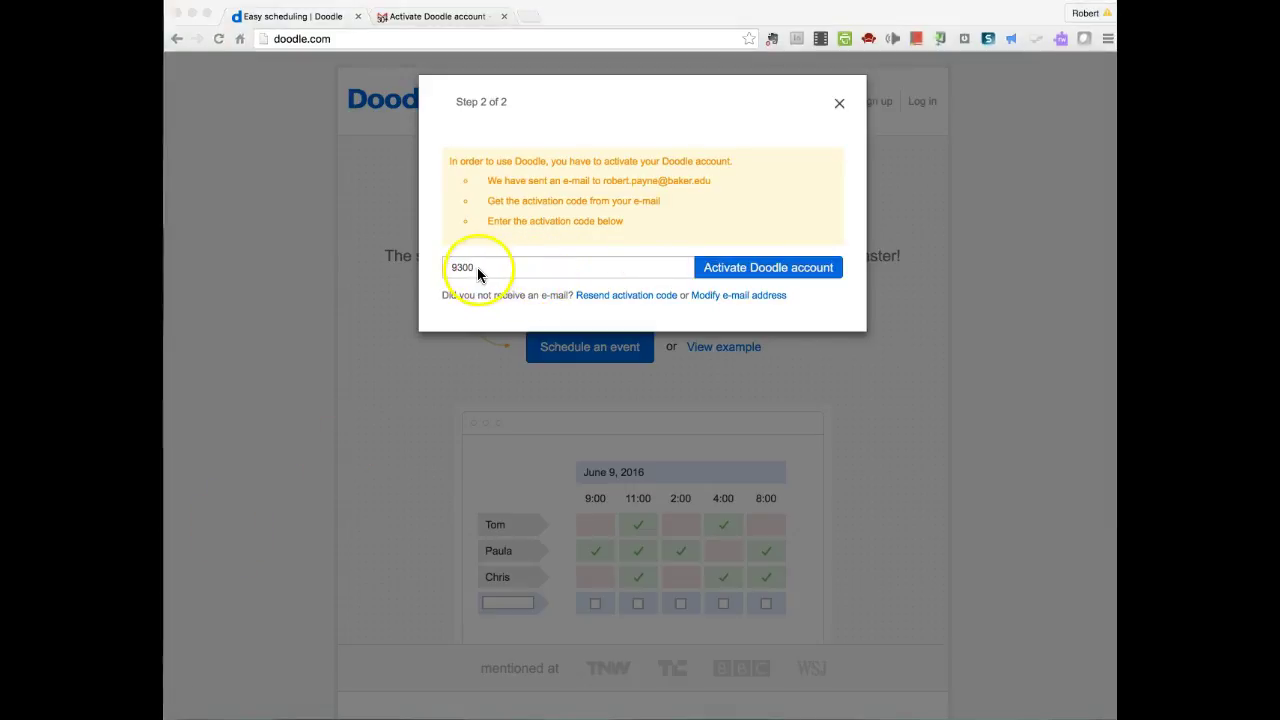
{"action": "left_click", "coordinate": [786, 268]}
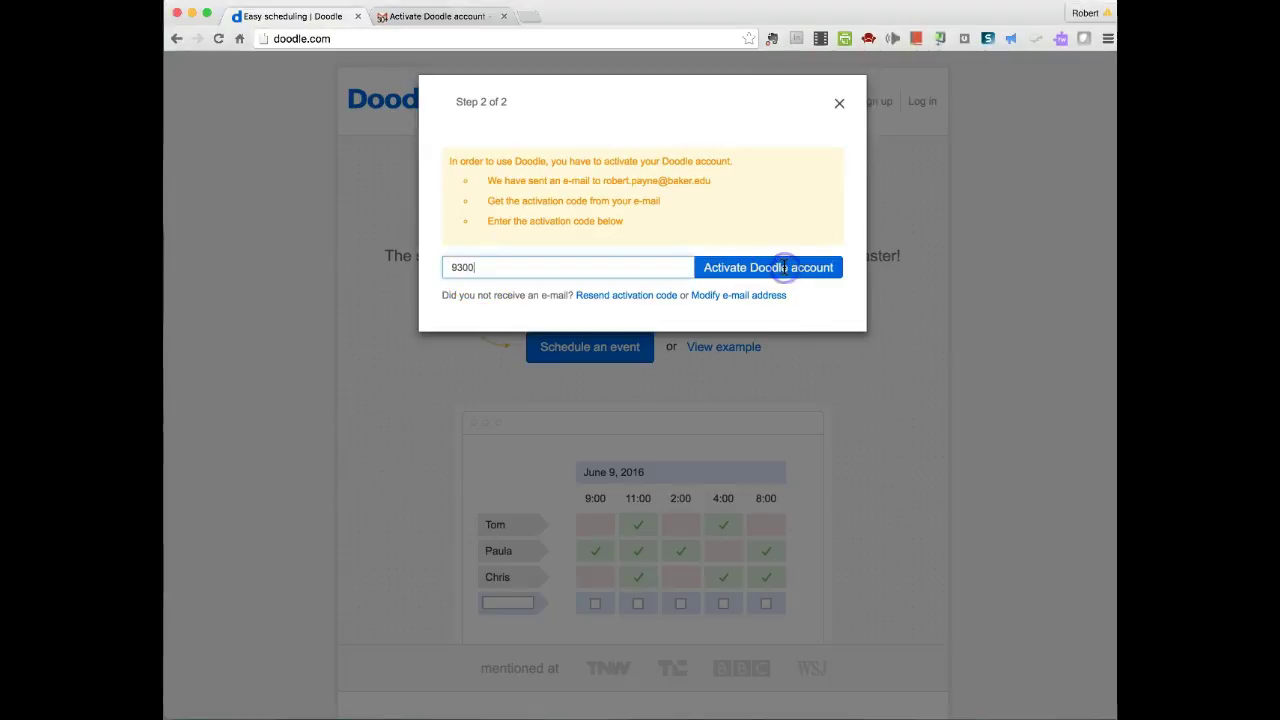
{"action": "left_click", "coordinate": [755, 269]}
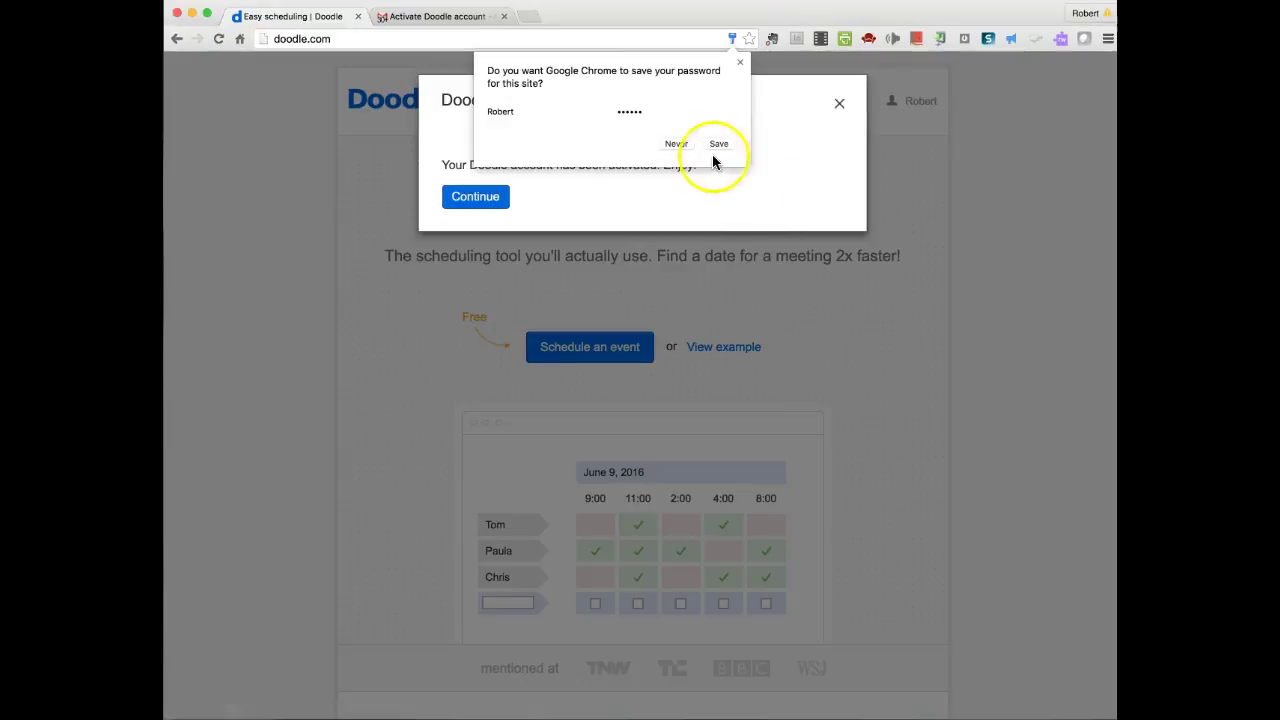
{"action": "left_click", "coordinate": [718, 144]}
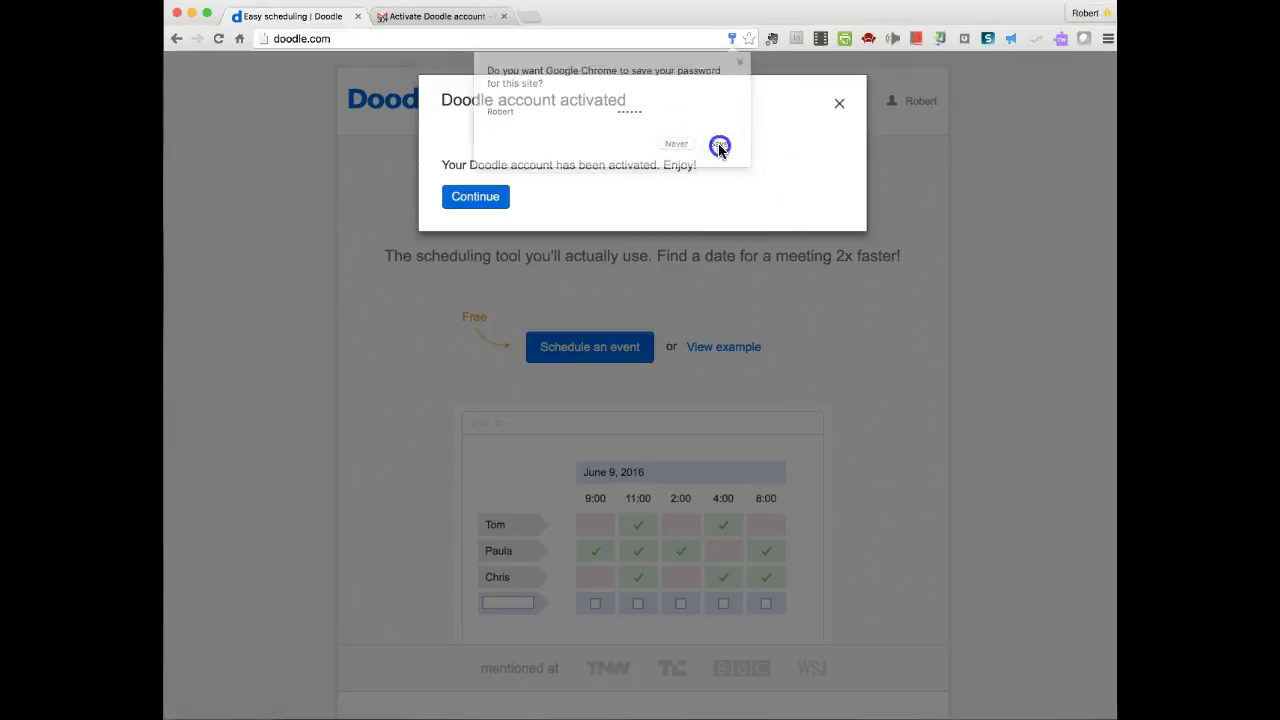
{"action": "left_click", "coordinate": [482, 195]}
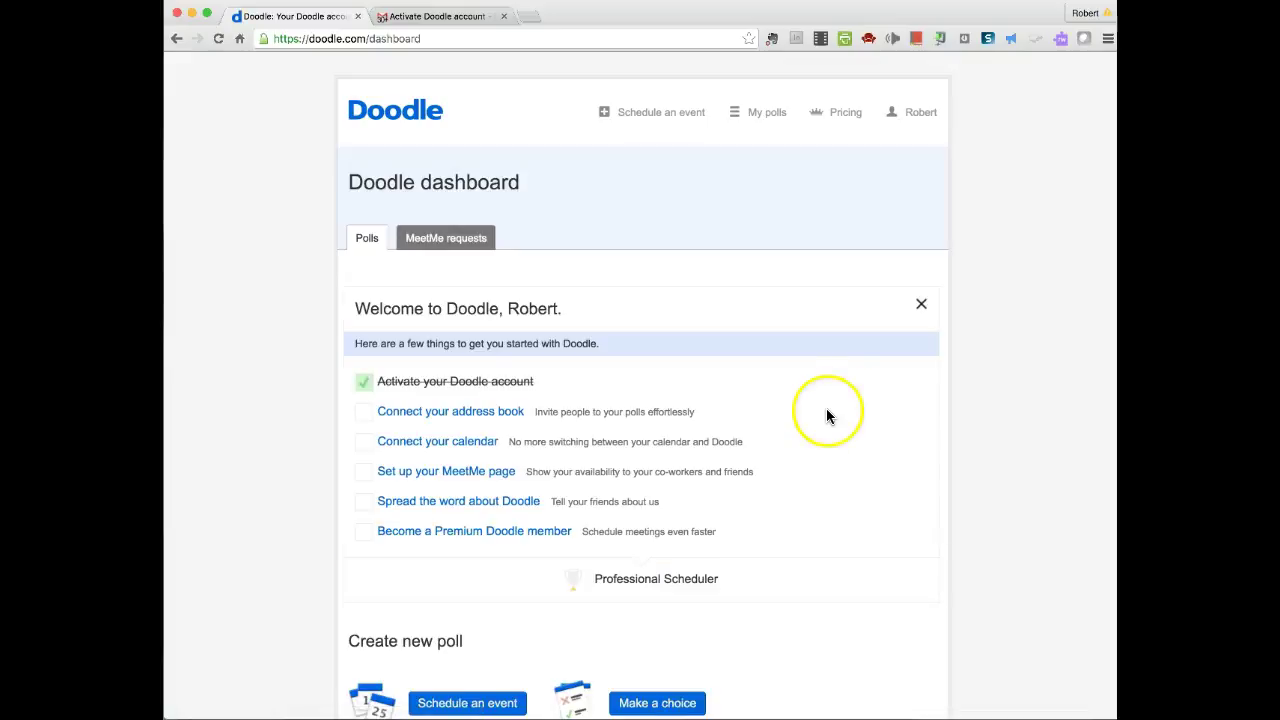
- Scroll the dashboard to the options for creating a new poll
{"action": "scroll", "coordinate": [831, 425], "scroll_direction": "down", "scroll_amount": 3}
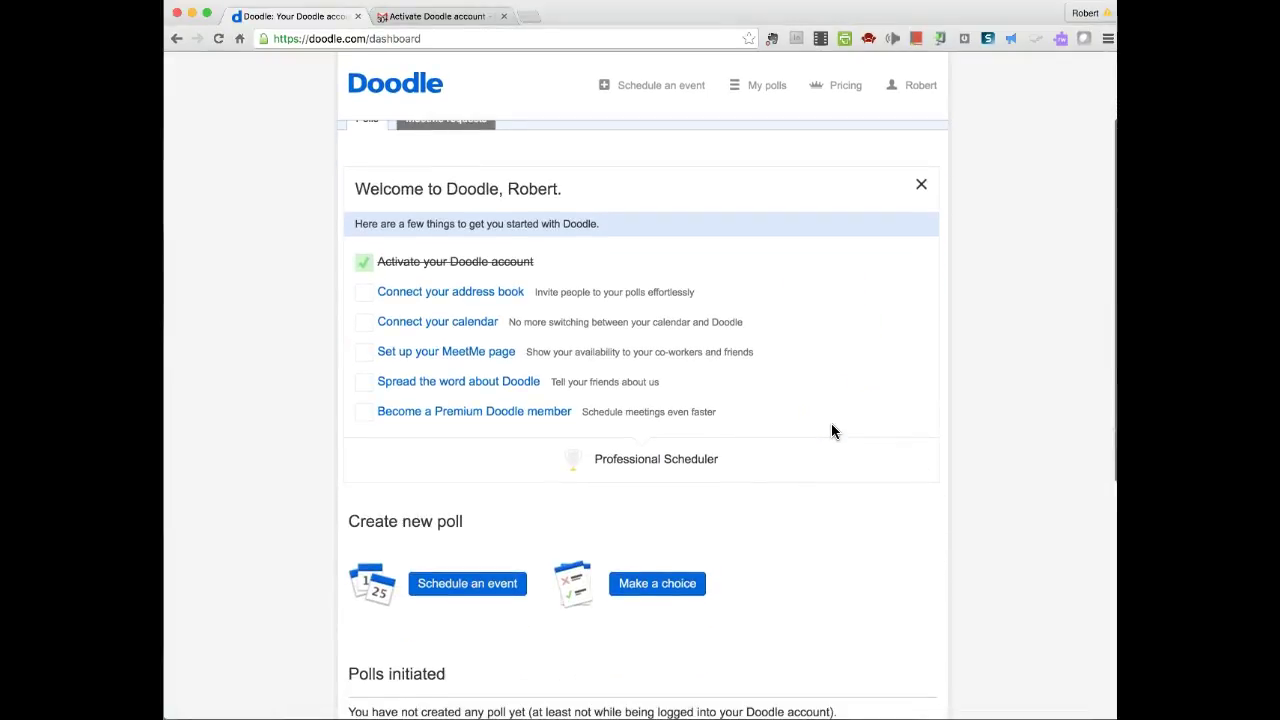
{"action": "scroll", "coordinate": [831, 424], "scroll_direction": "up", "scroll_amount": 3}
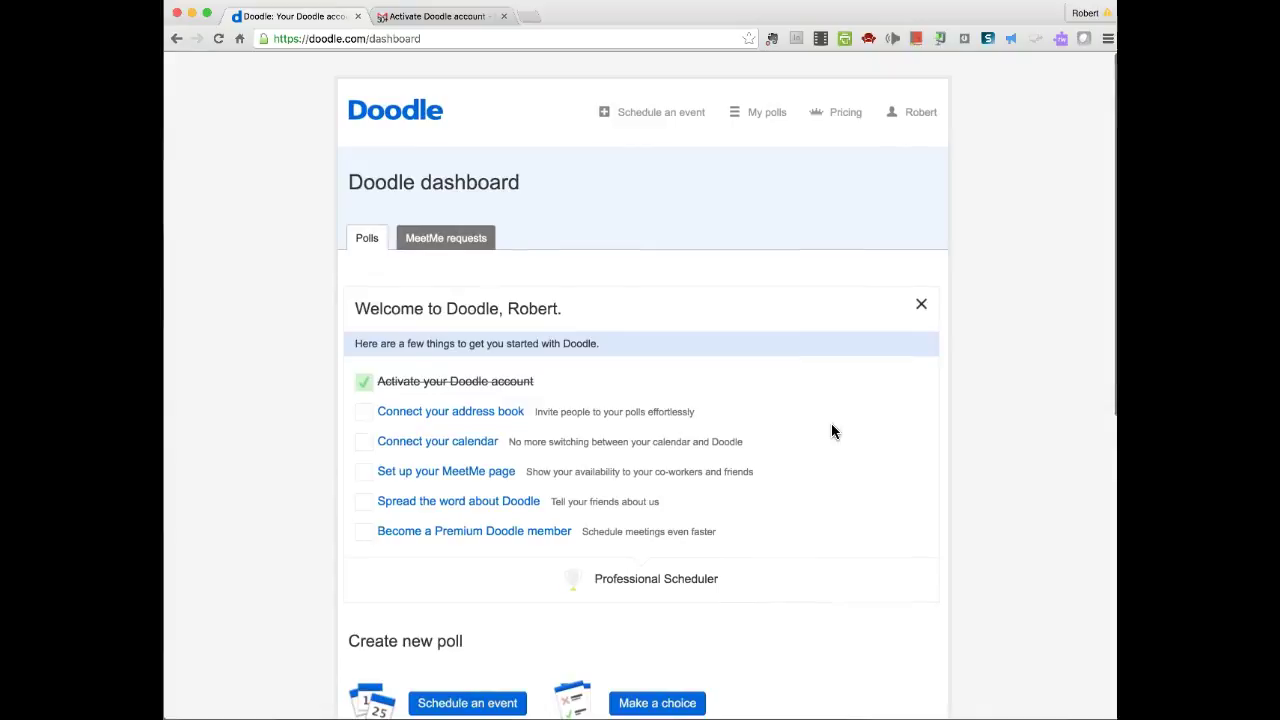
{"action": "left_click", "coordinate": [838, 425]}
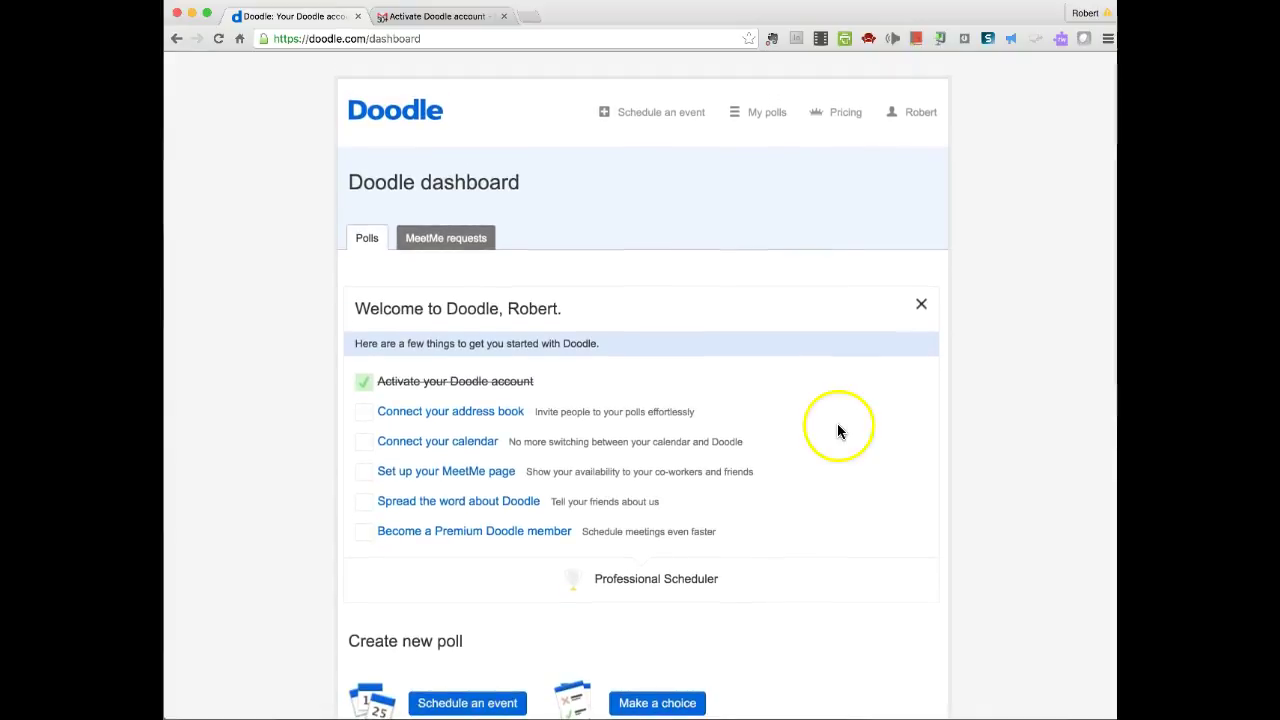
{"action": "scroll", "coordinate": [837, 425], "scroll_direction": "down", "scroll_amount": 8}
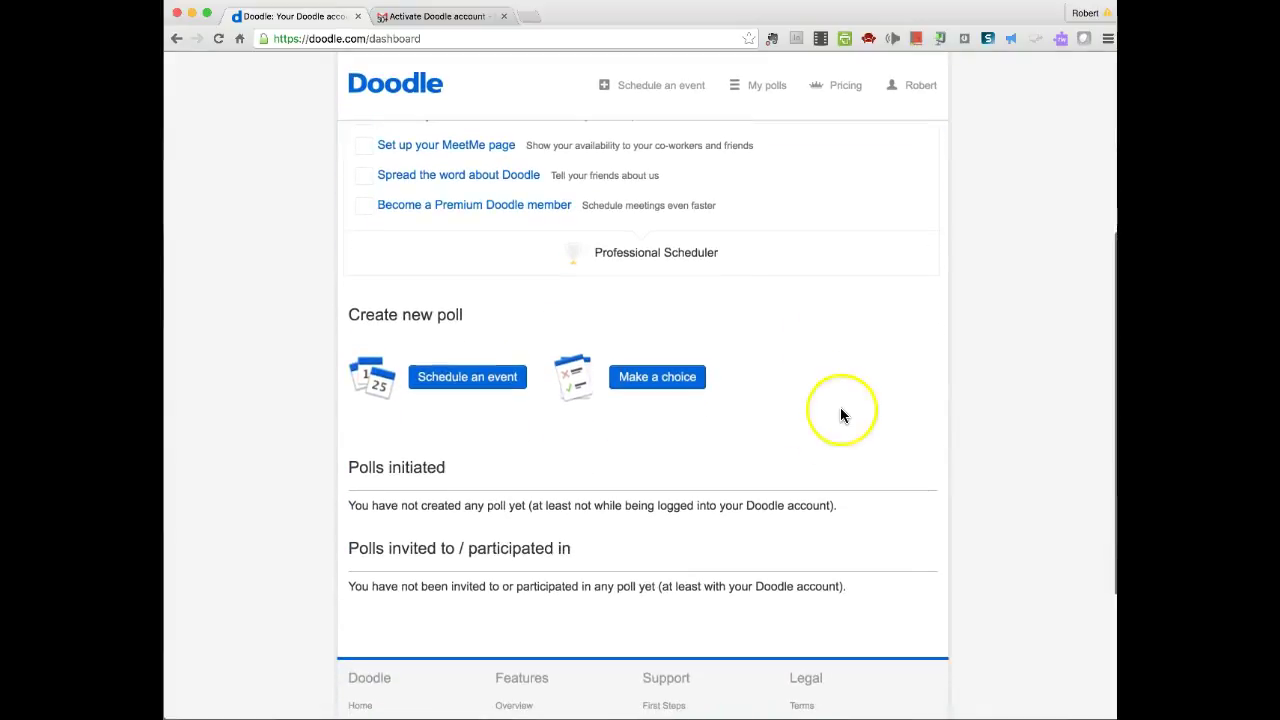
- Start a new event poll titled 'Operations Meeting'
{"action": "left_click", "coordinate": [491, 378]}
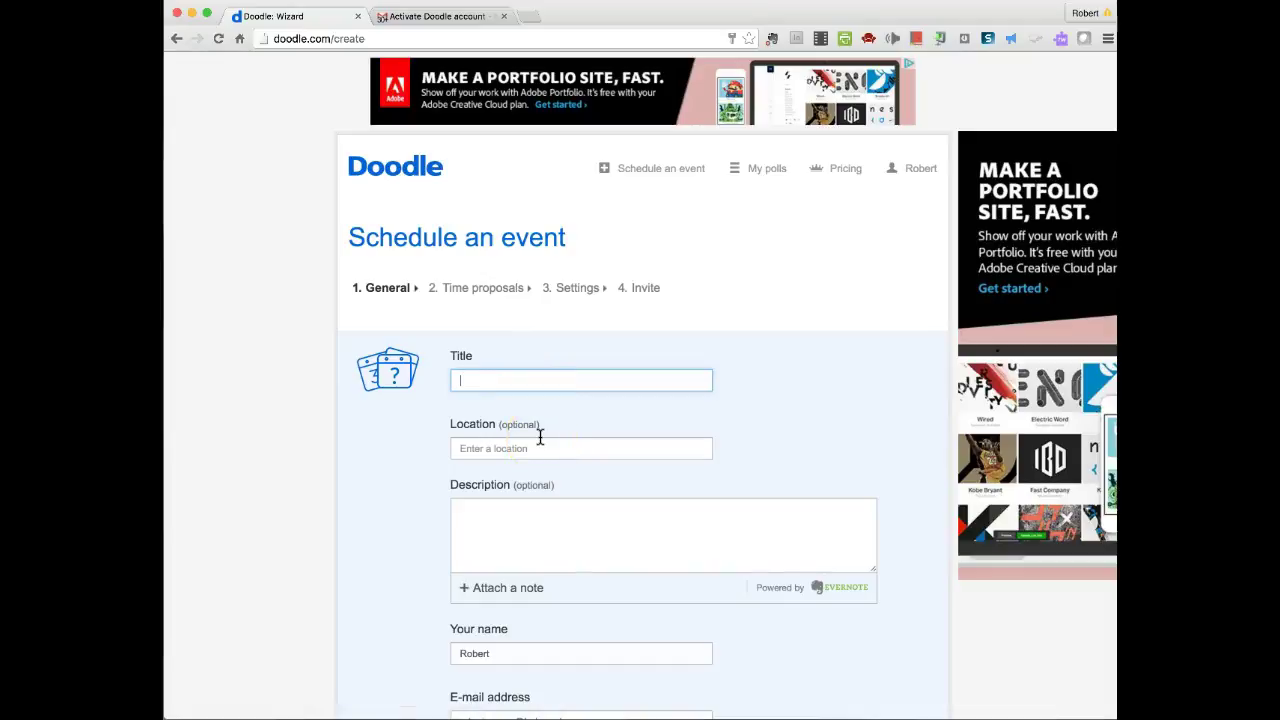
{"action": "type", "text": "Opertions"}
{"action": "key", "text": "BackSpace"}
{"action": "key", "text": "BackSpace"}
{"action": "key", "text": "BackSpace"}
{"action": "type", "text": "ations Meeting"}
- Set the location to System Headquarters, add the organiser's surname, and continue
{"action": "left_click", "coordinate": [531, 446]}
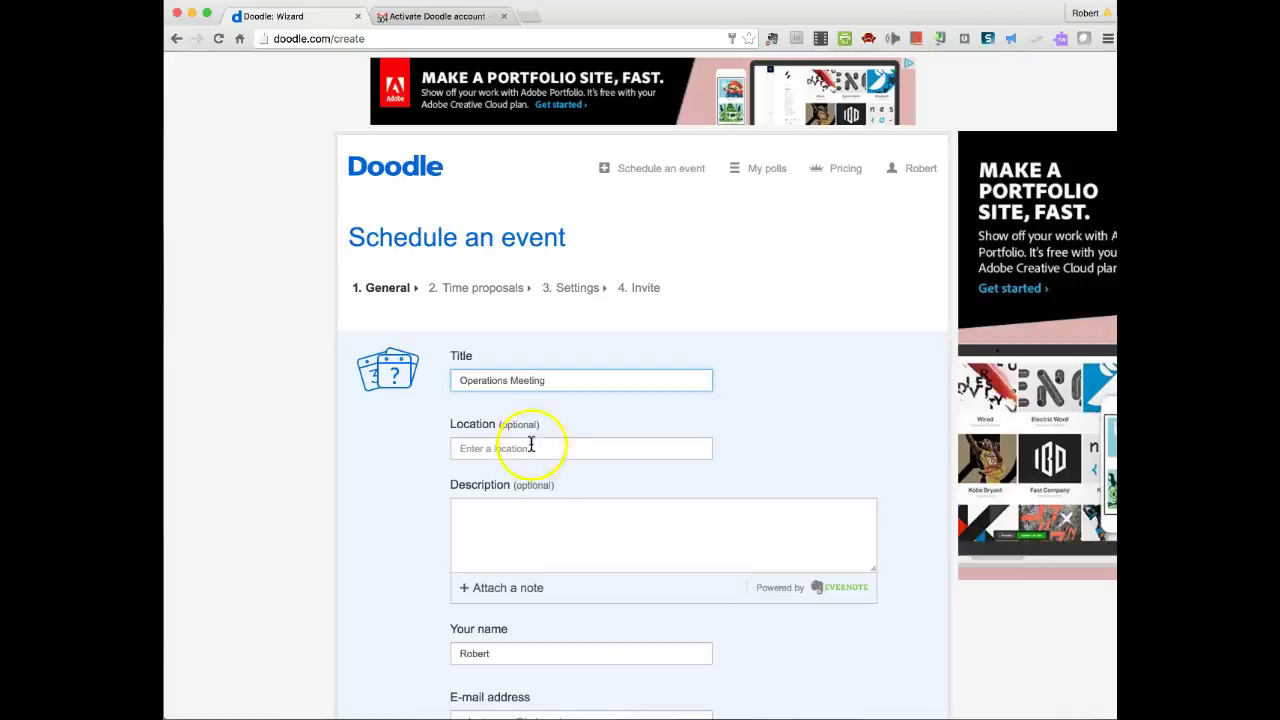
{"action": "left_click", "coordinate": [477, 447]}
{"action": "type", "text": "System"}
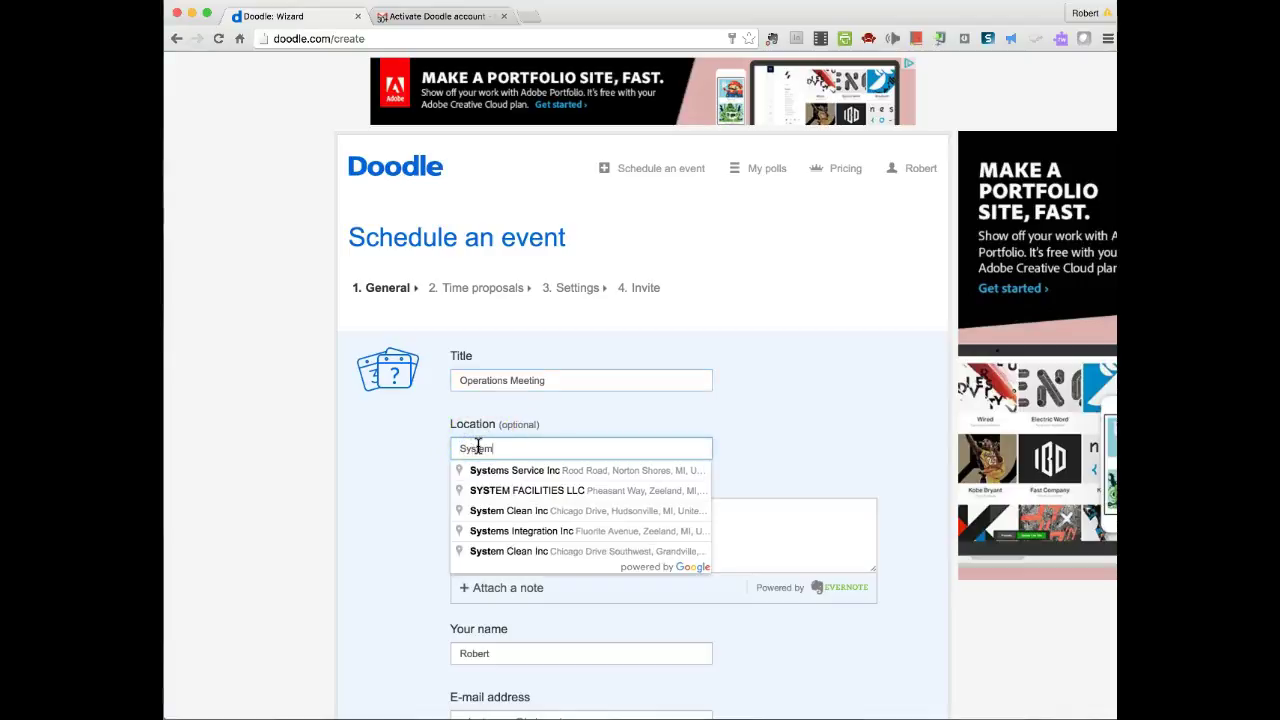
{"action": "type", "text": " Heddquarters"}
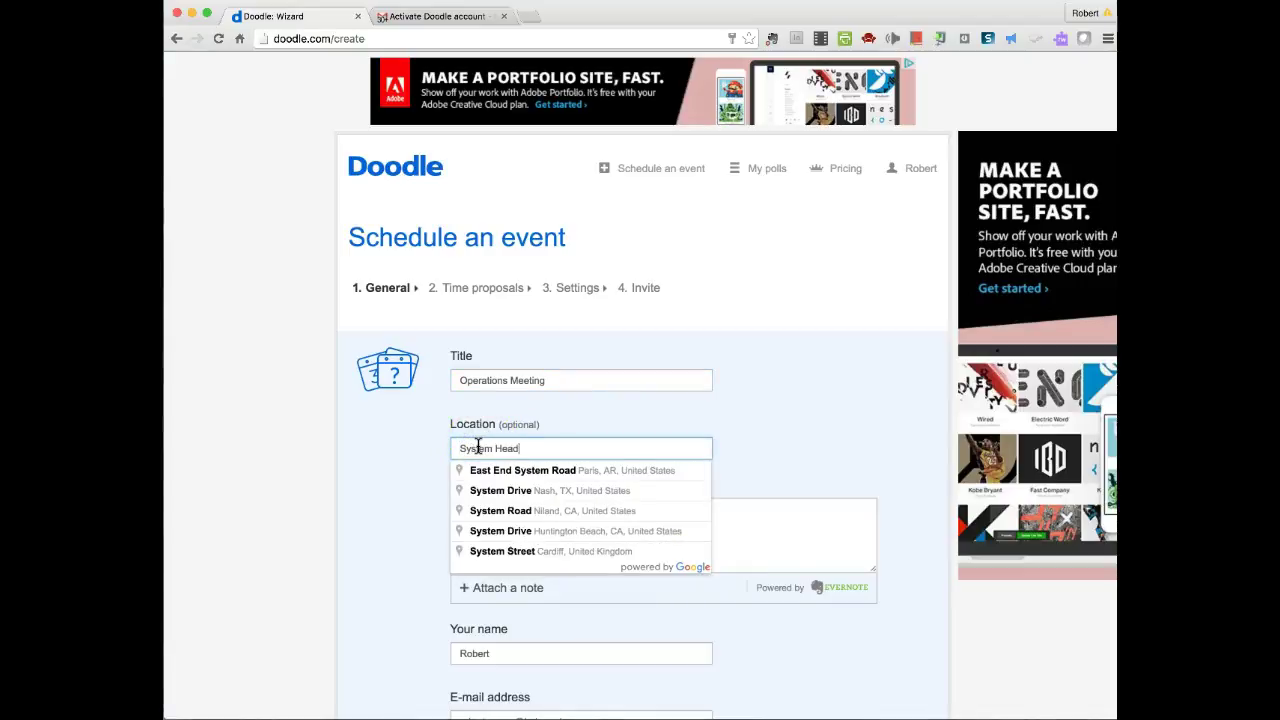
{"action": "left_click", "coordinate": [560, 523]}
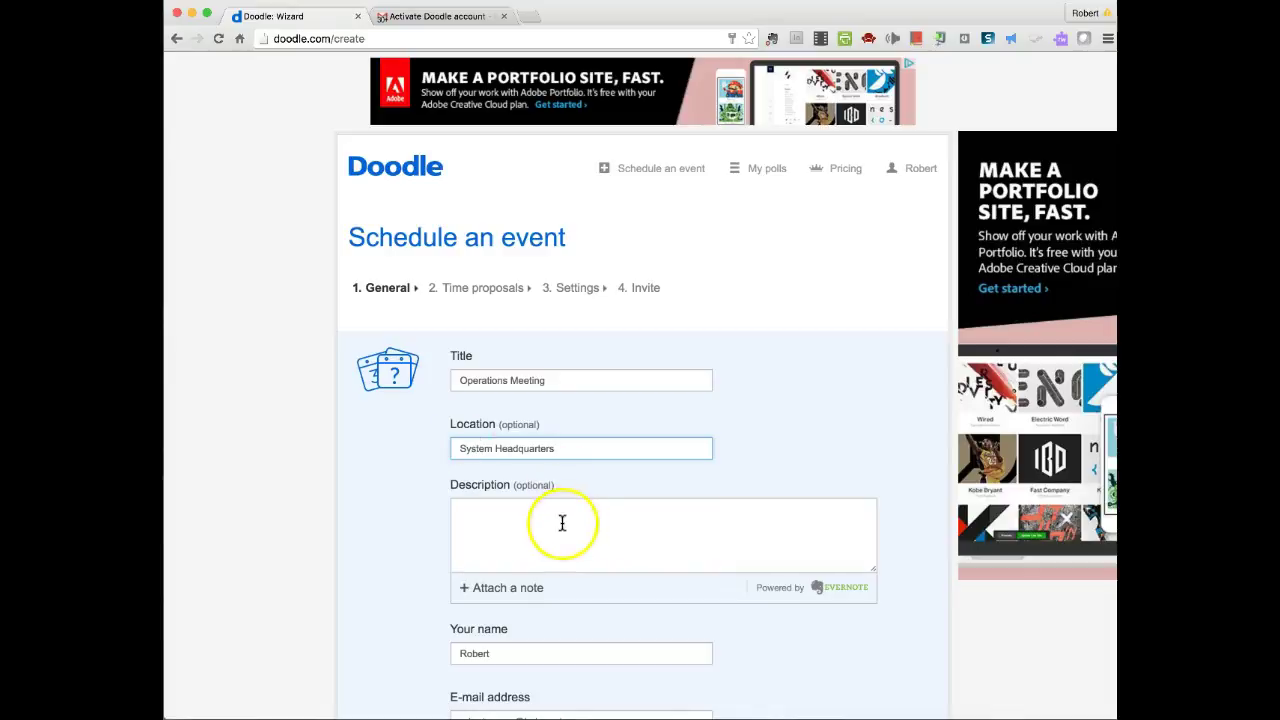
{"action": "scroll", "coordinate": [545, 500], "scroll_direction": "down", "scroll_amount": 4}
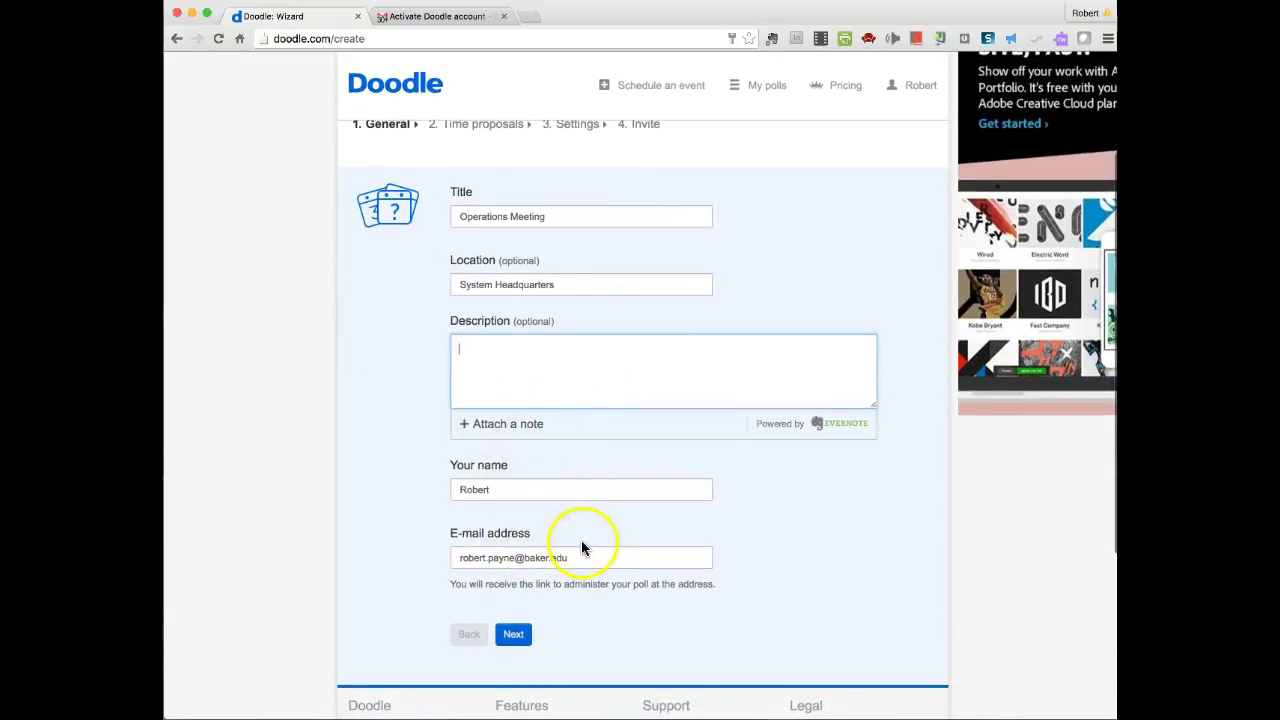
{"action": "left_click", "coordinate": [504, 488]}
{"action": "type", "text": "Payne"}
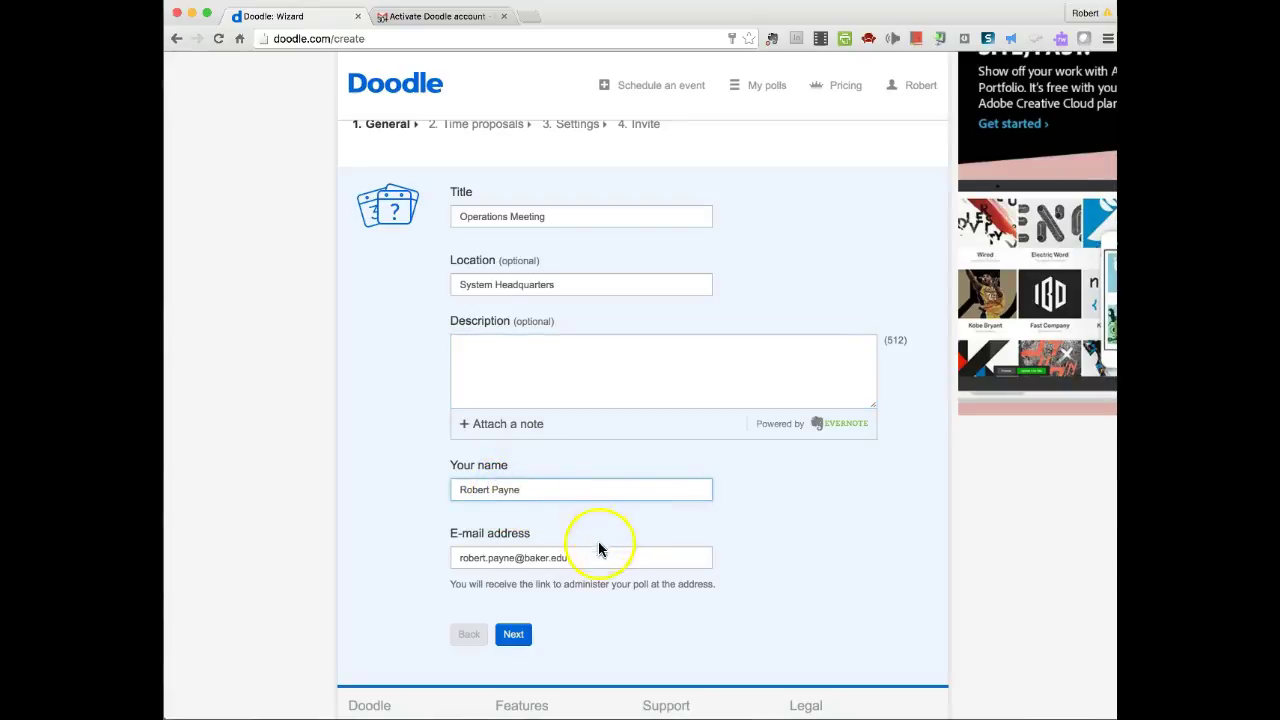
{"action": "scroll", "coordinate": [592, 566], "scroll_direction": "down", "scroll_amount": 1}
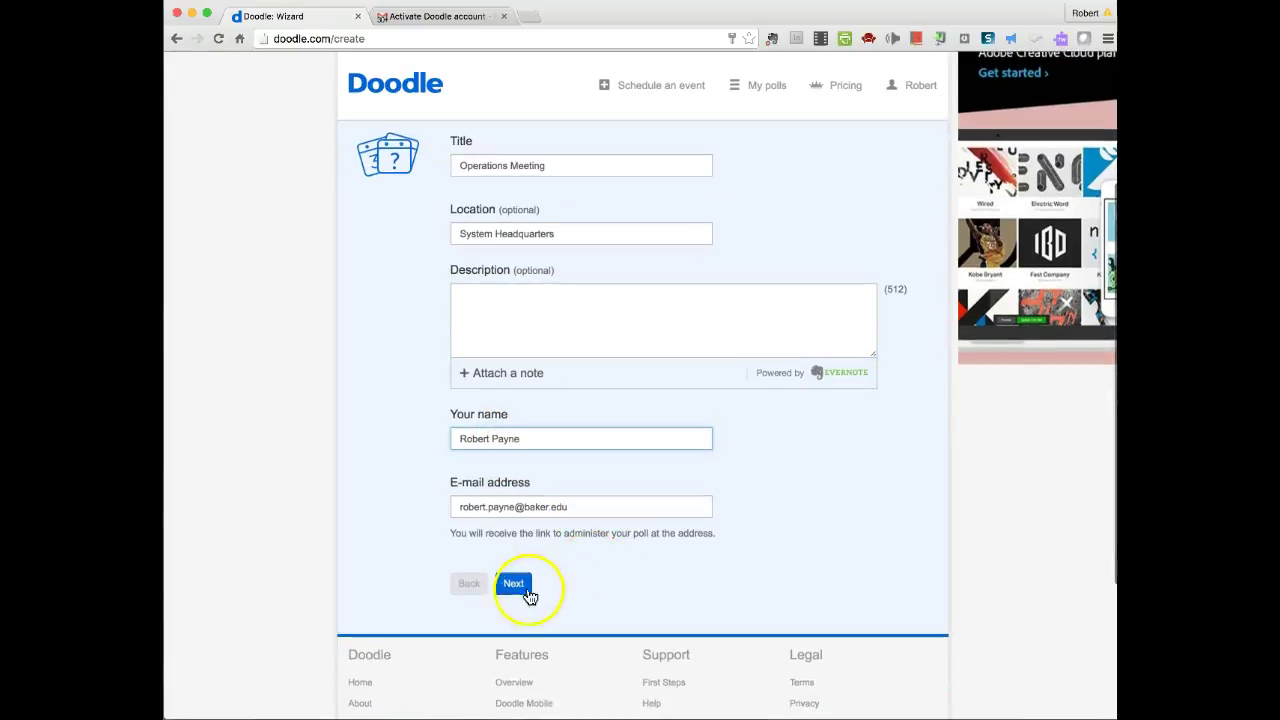
{"action": "left_click", "coordinate": [515, 590]}
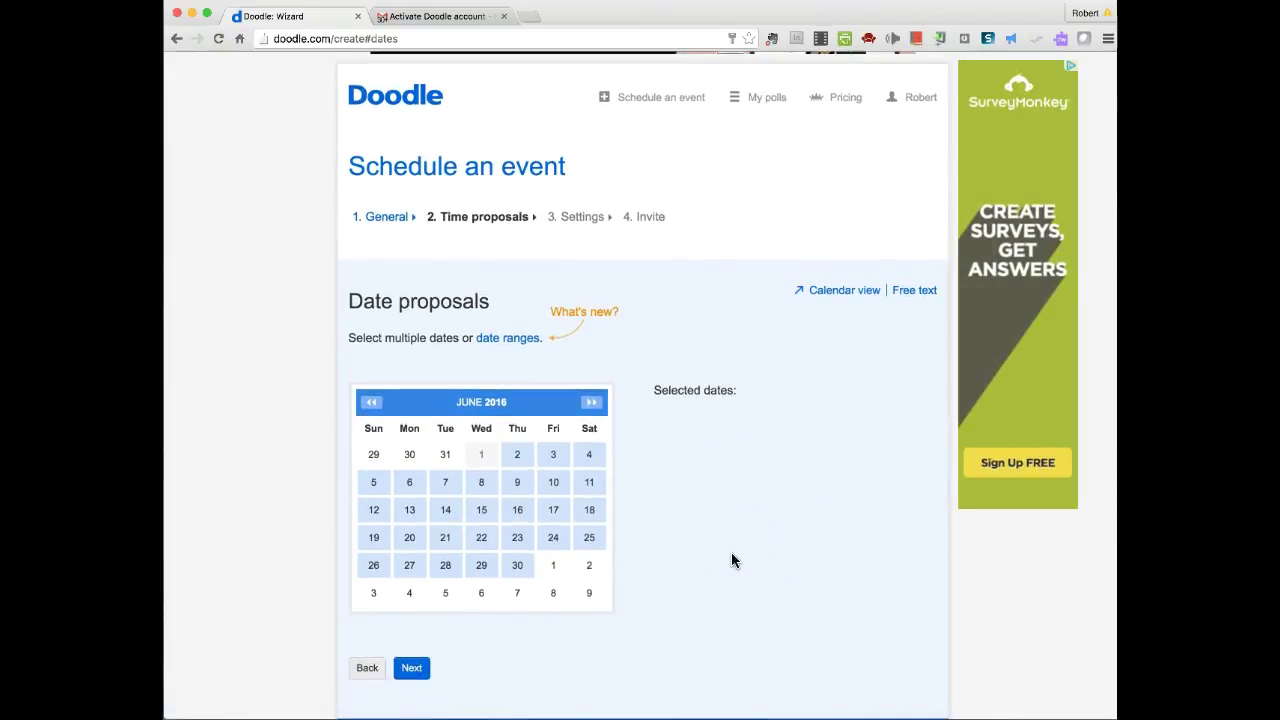
- Propose June 13, 14, 15 and 22, 2016, removing a mistaken June 21
{"action": "scroll", "coordinate": [736, 551], "scroll_direction": "down", "scroll_amount": 1}
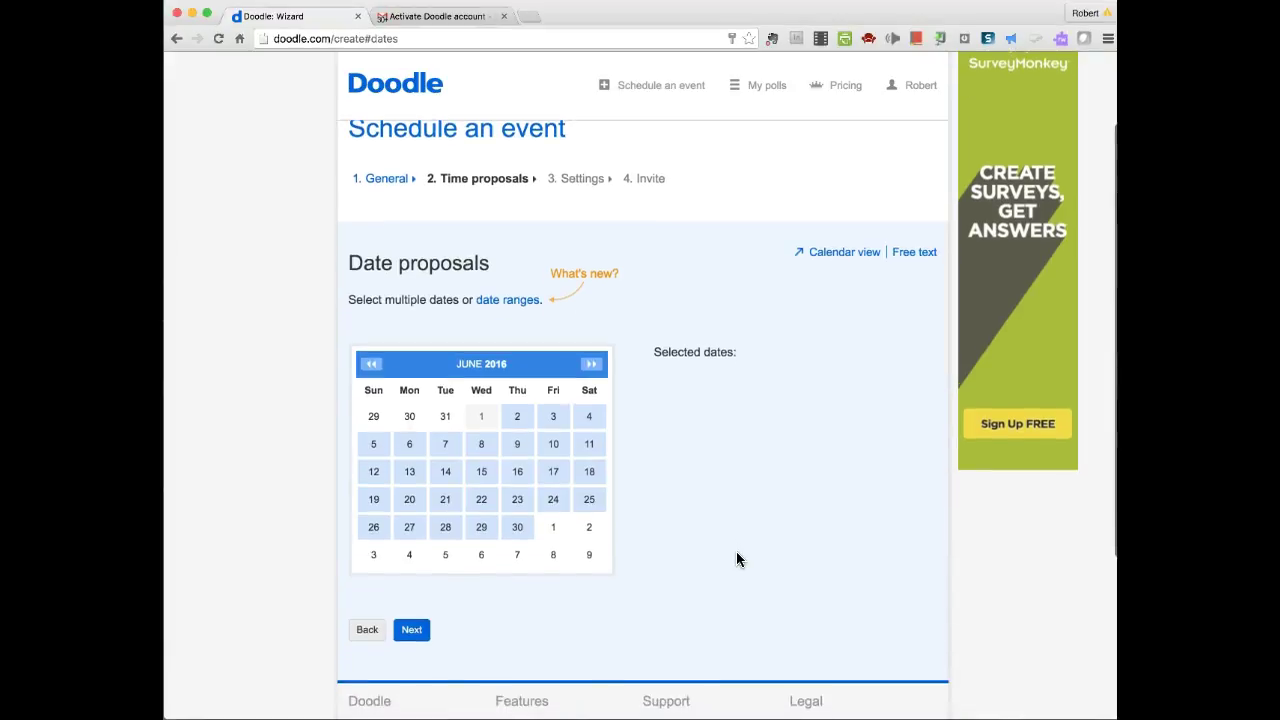
{"action": "left_click", "coordinate": [408, 476]}
{"action": "left_click", "coordinate": [449, 478]}
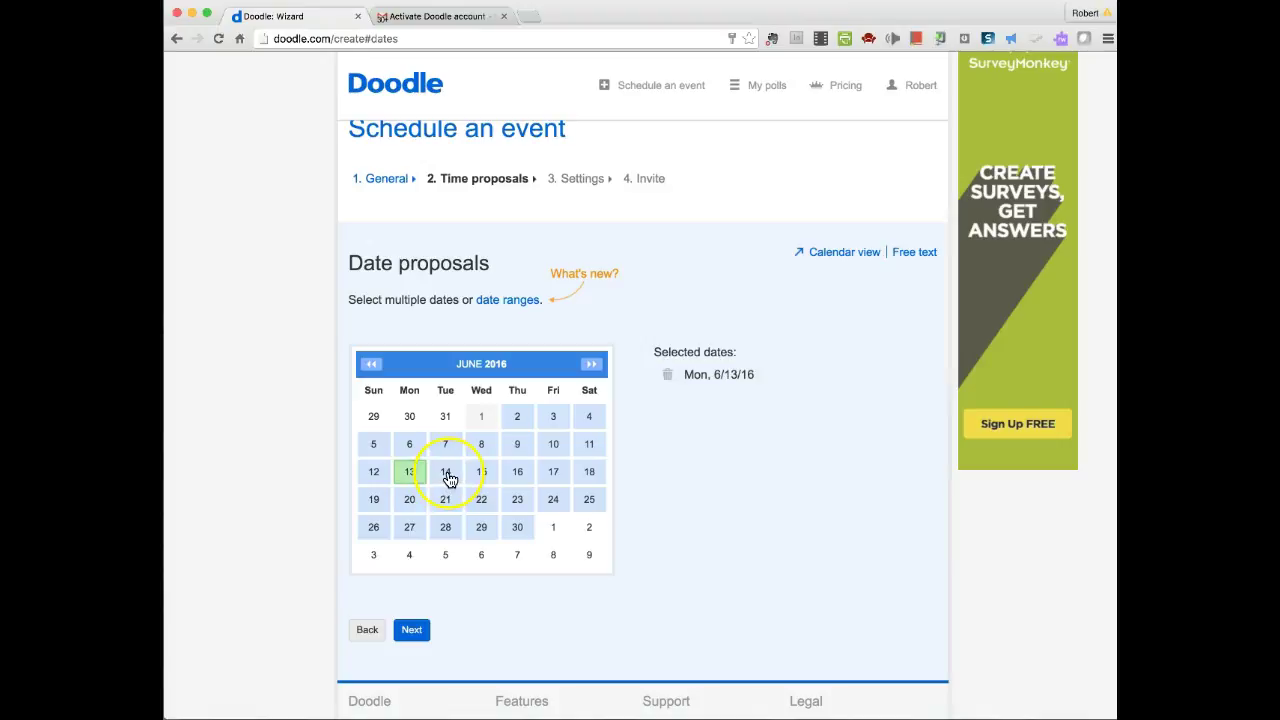
{"action": "left_click", "coordinate": [447, 477]}
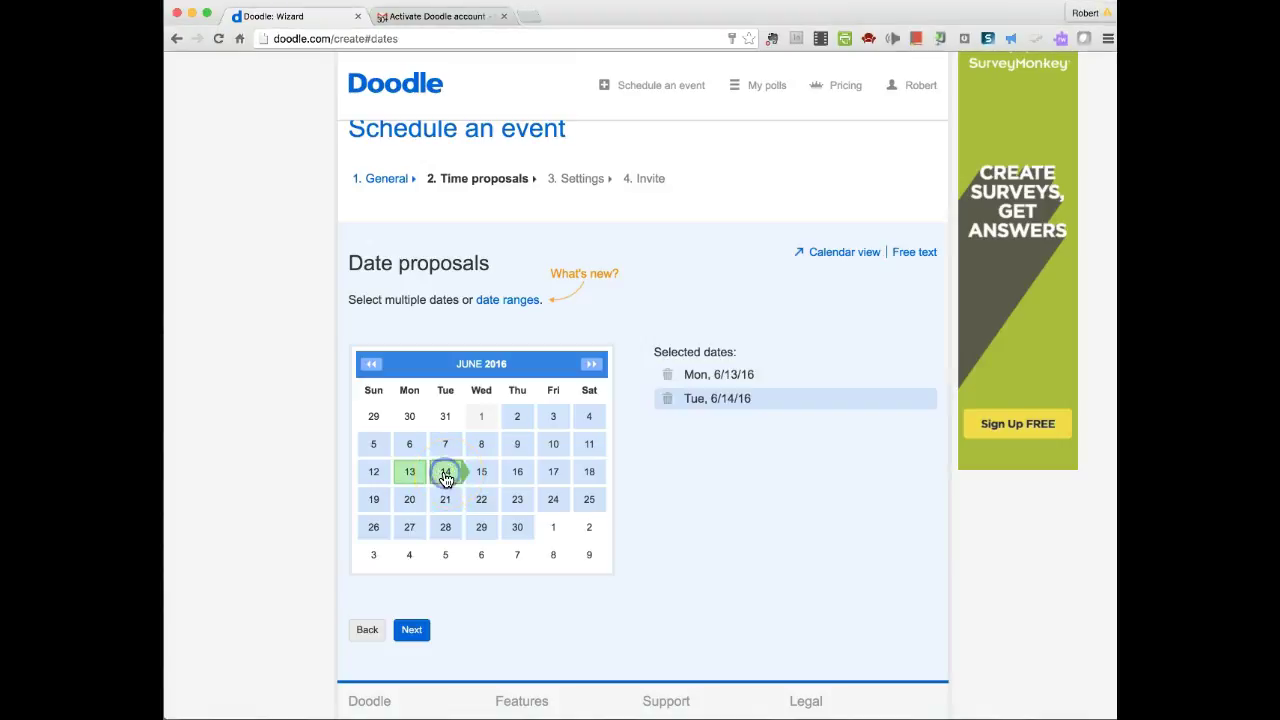
{"action": "left_click", "coordinate": [483, 476]}
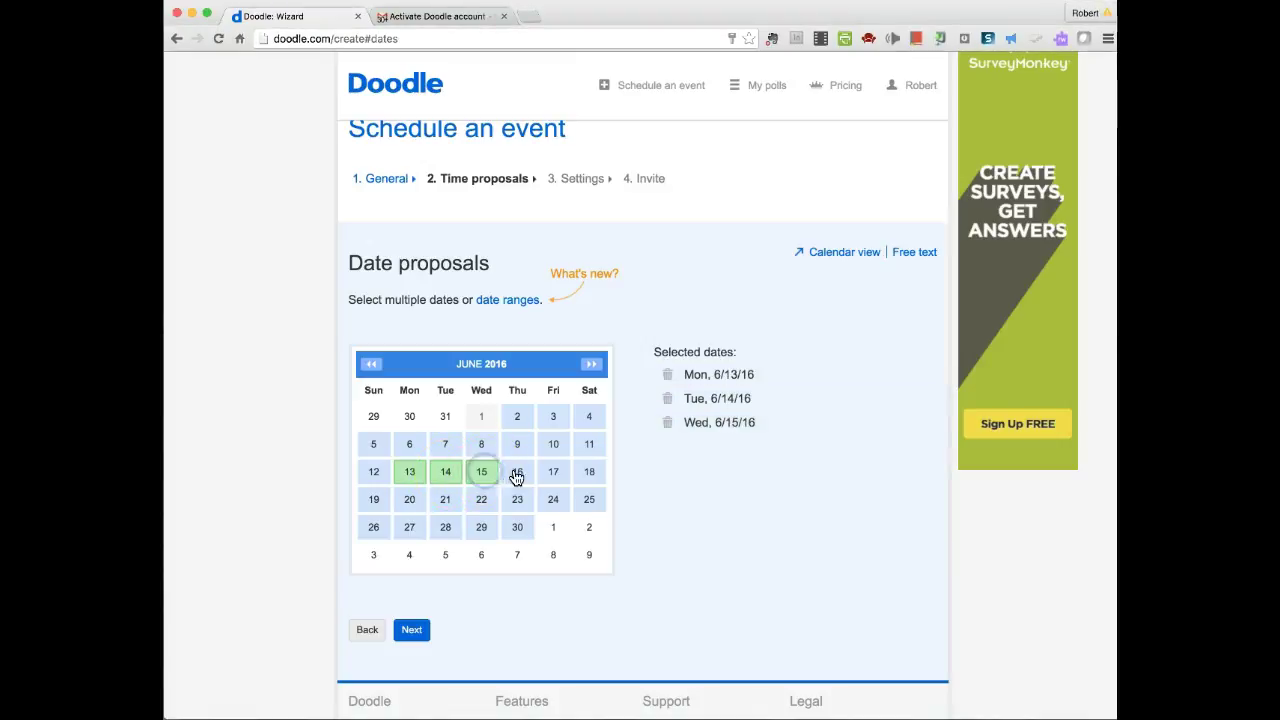
{"action": "left_click", "coordinate": [443, 498]}
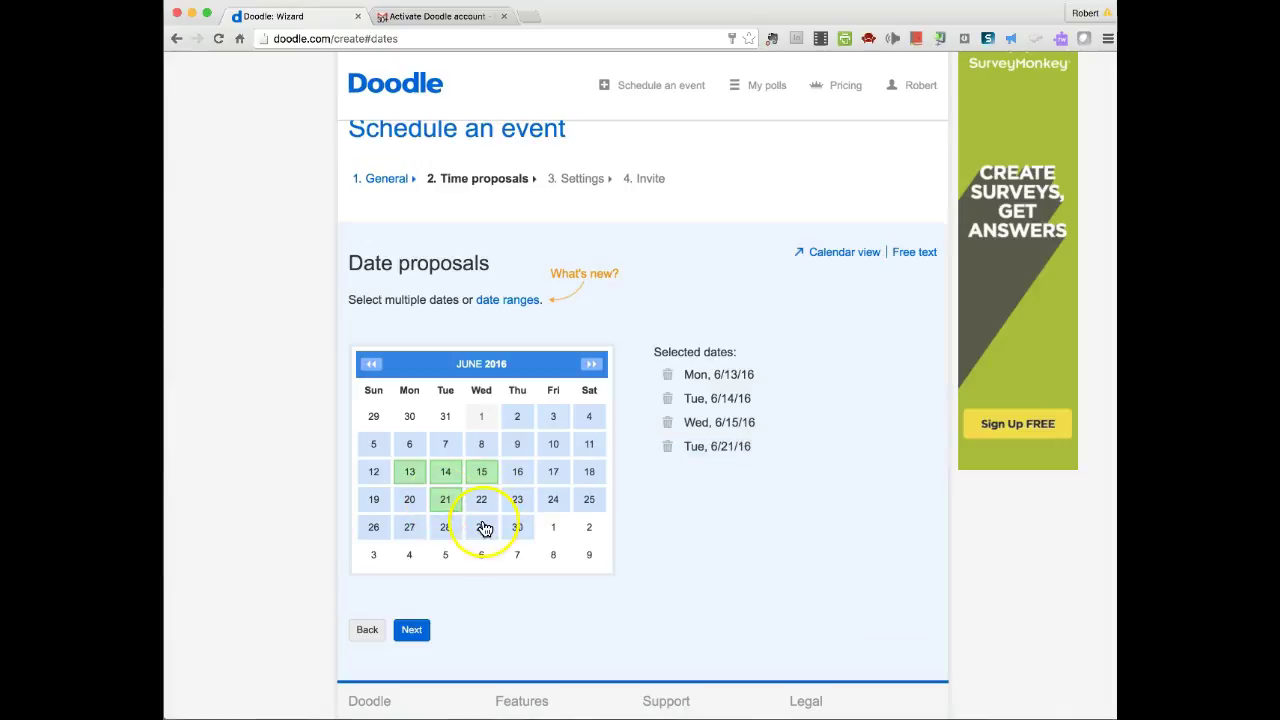
{"action": "left_click", "coordinate": [667, 446]}
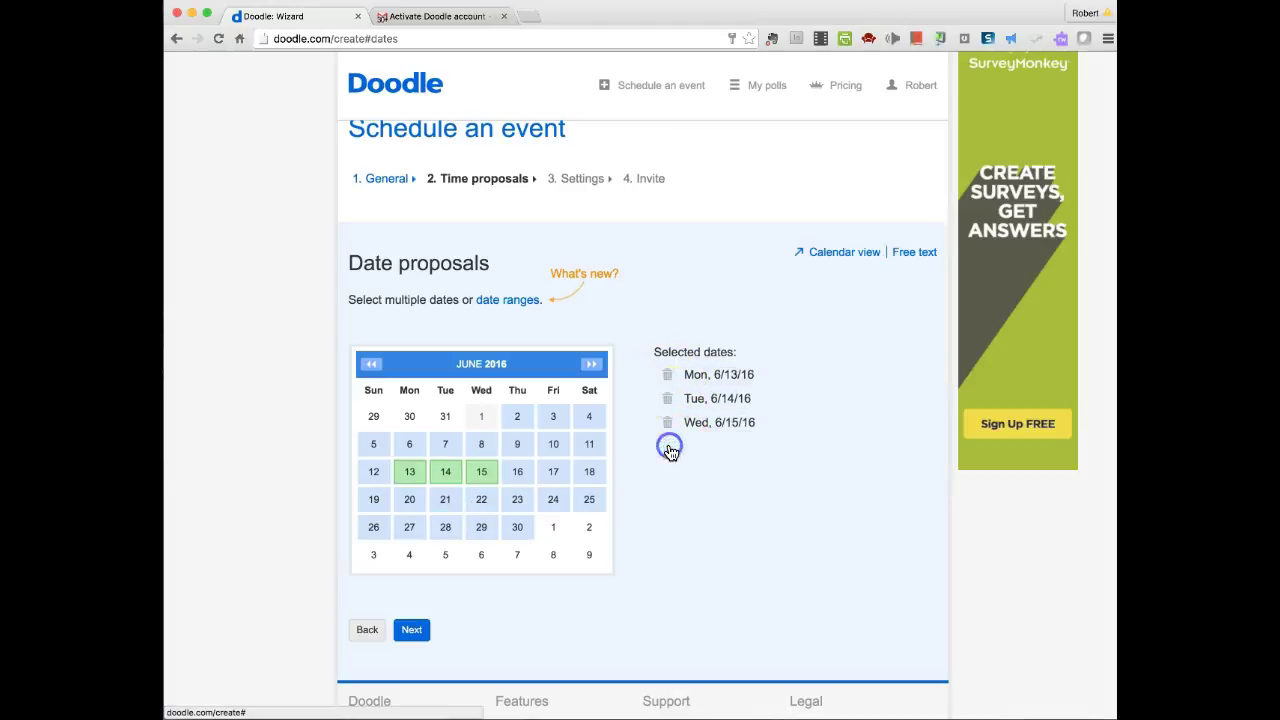
{"action": "left_click", "coordinate": [482, 500]}
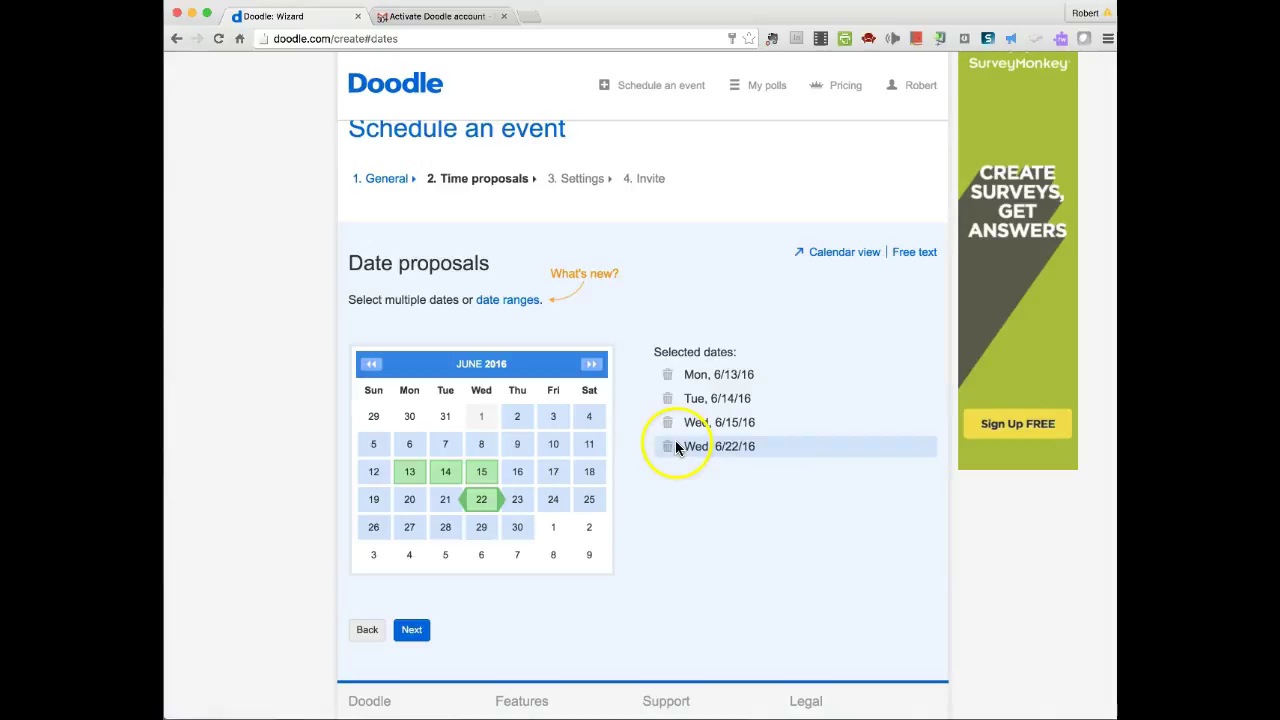
{"action": "left_click", "coordinate": [413, 630]}
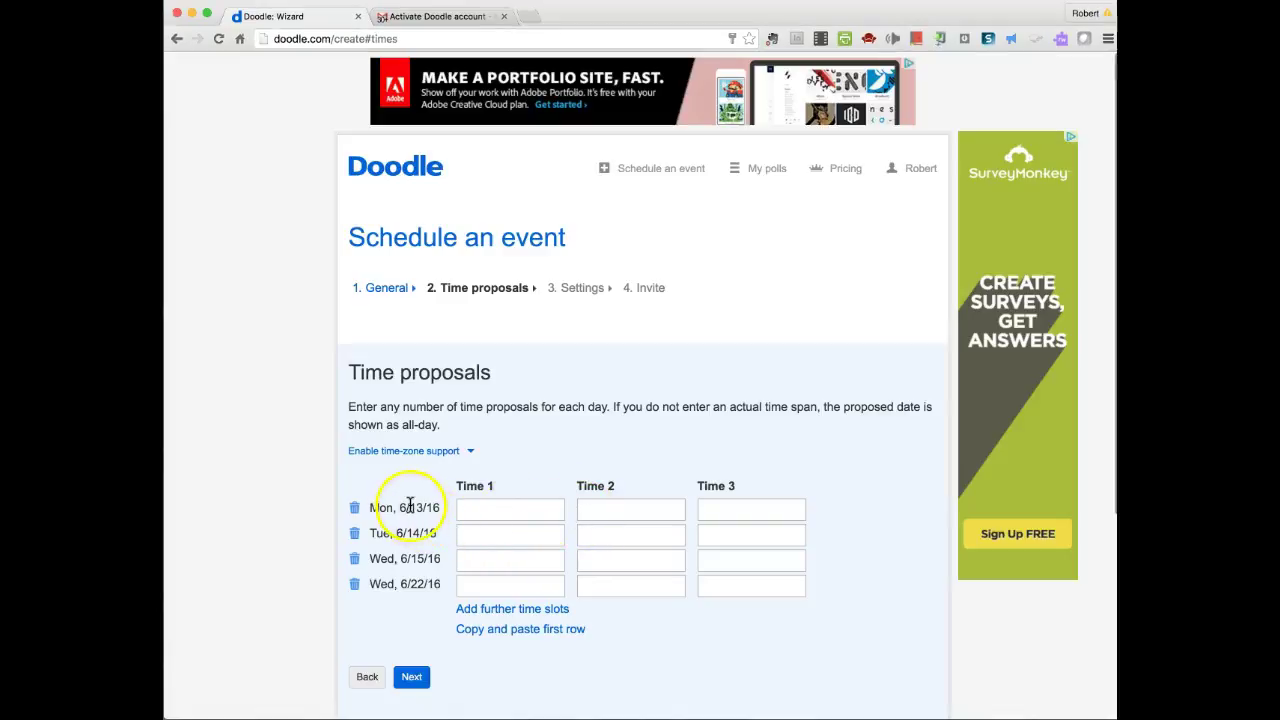
- Enter 8:00 AM, 9:00 AM and 10:00 AM time slots for June 13–15
{"action": "left_click", "coordinate": [474, 510]}
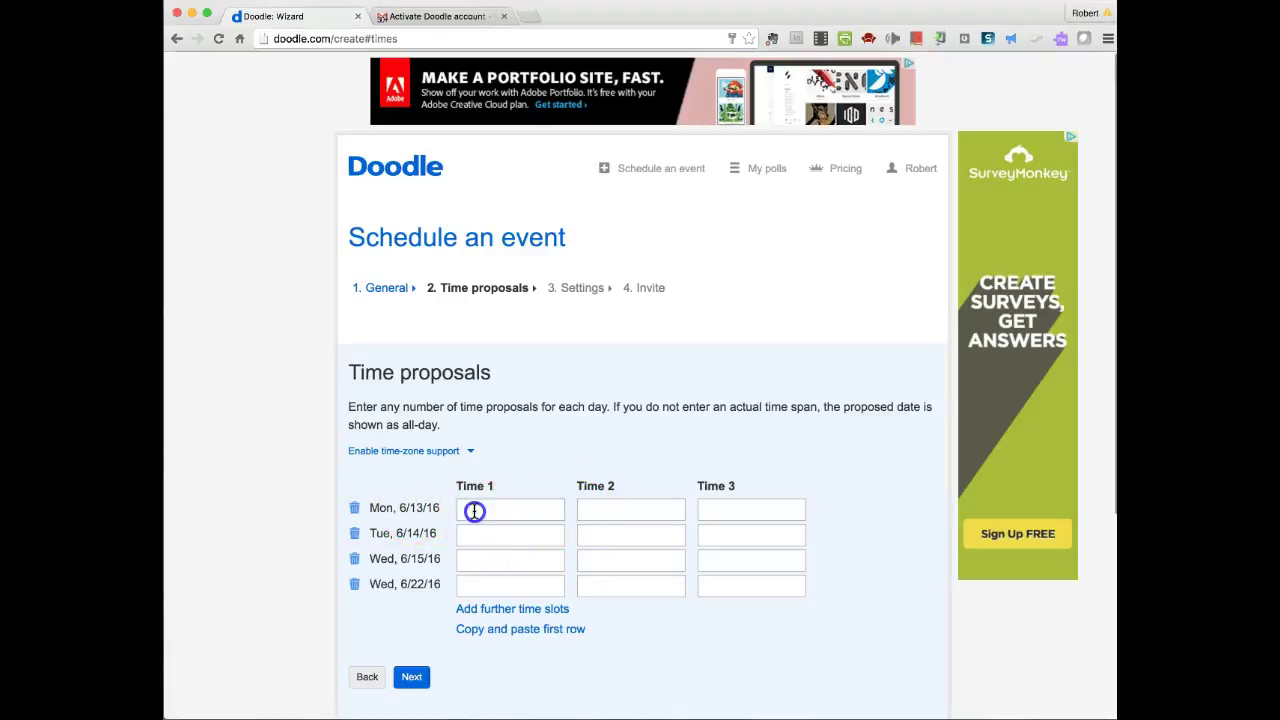
{"action": "type", "text": "8"}
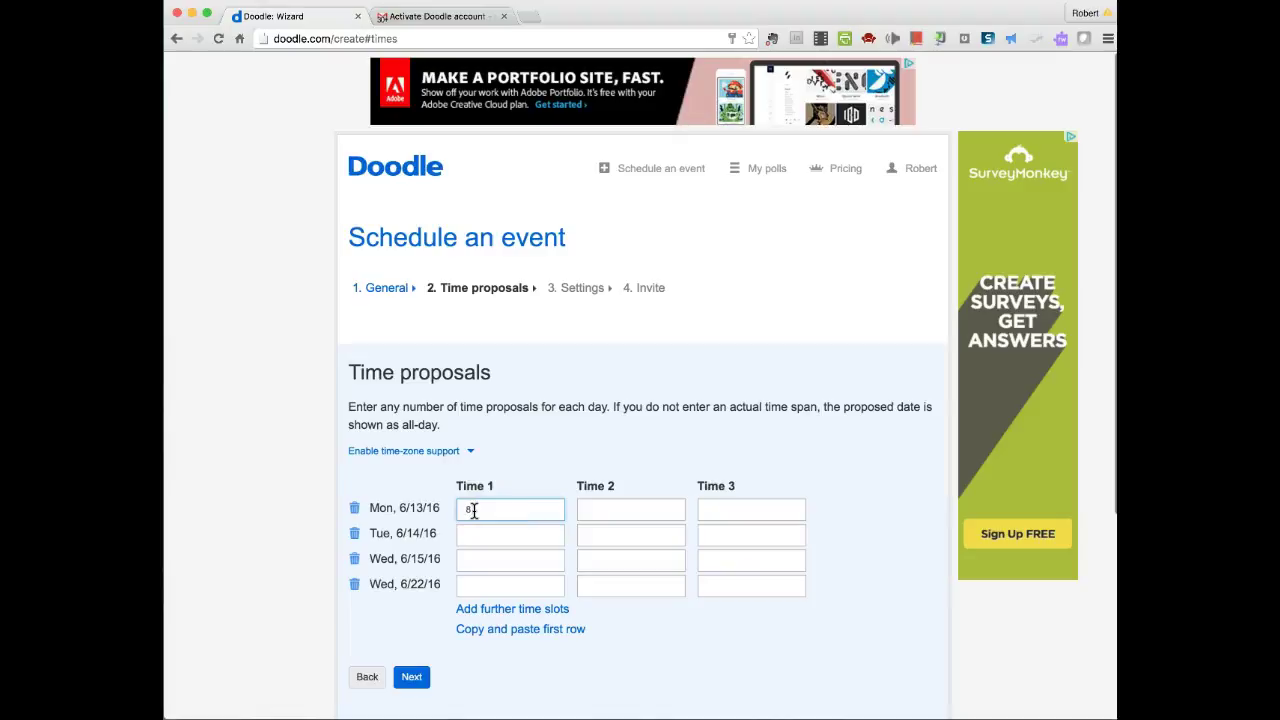
{"action": "type", "text": ":00 am"}
{"action": "key", "text": "Tab"}
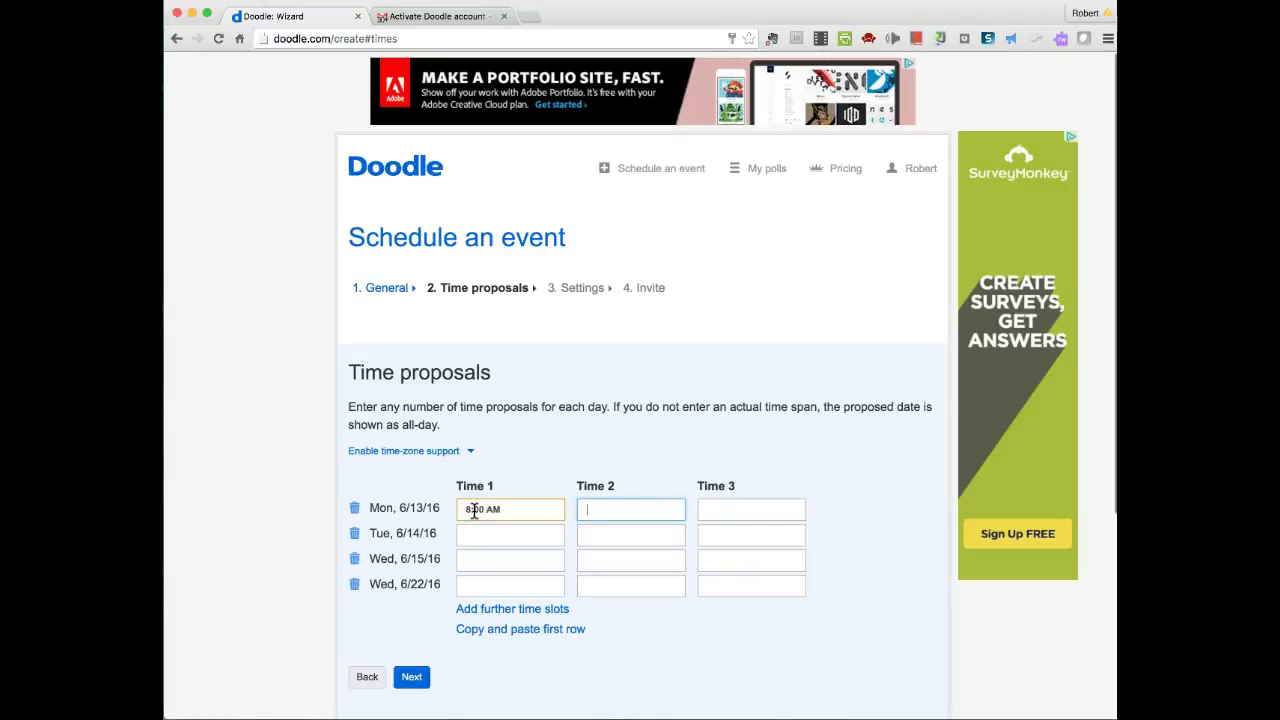
{"action": "type", "text": "8"}
{"action": "type", "text": ":00"}
{"action": "type", "text": " am"}
{"action": "key", "text": "Tab"}
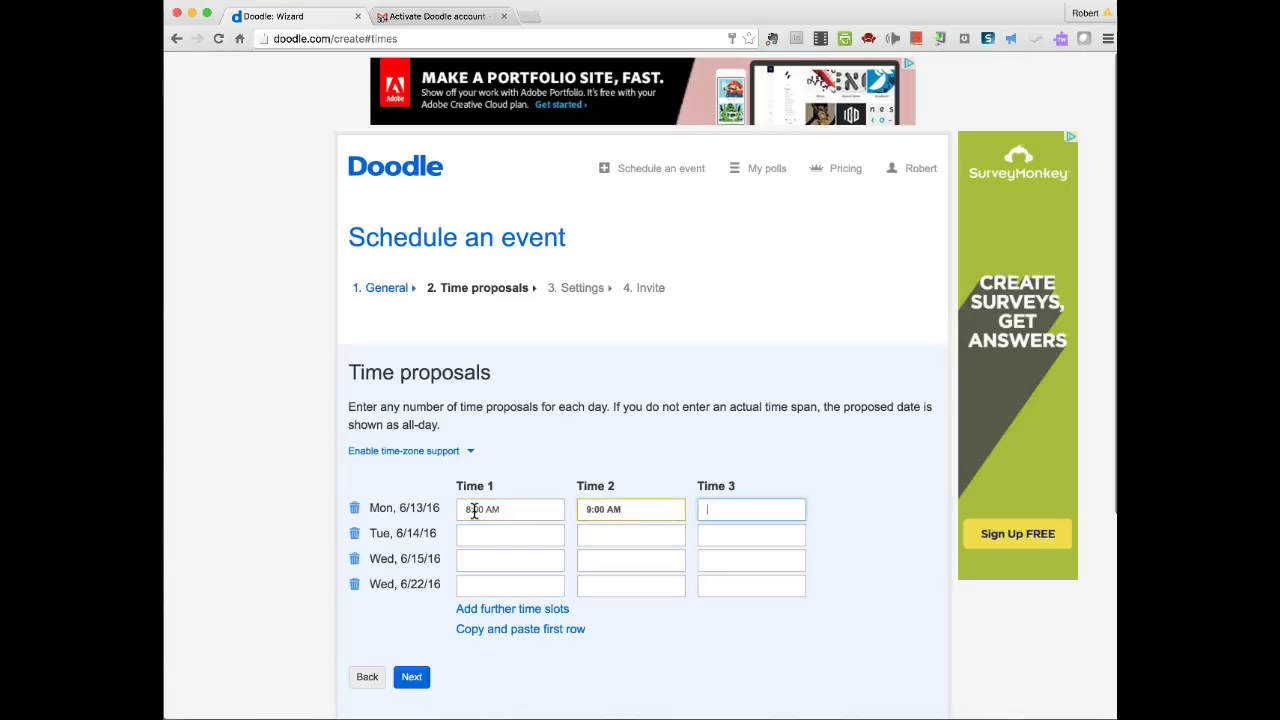
{"action": "type", "text": "10:00am"}
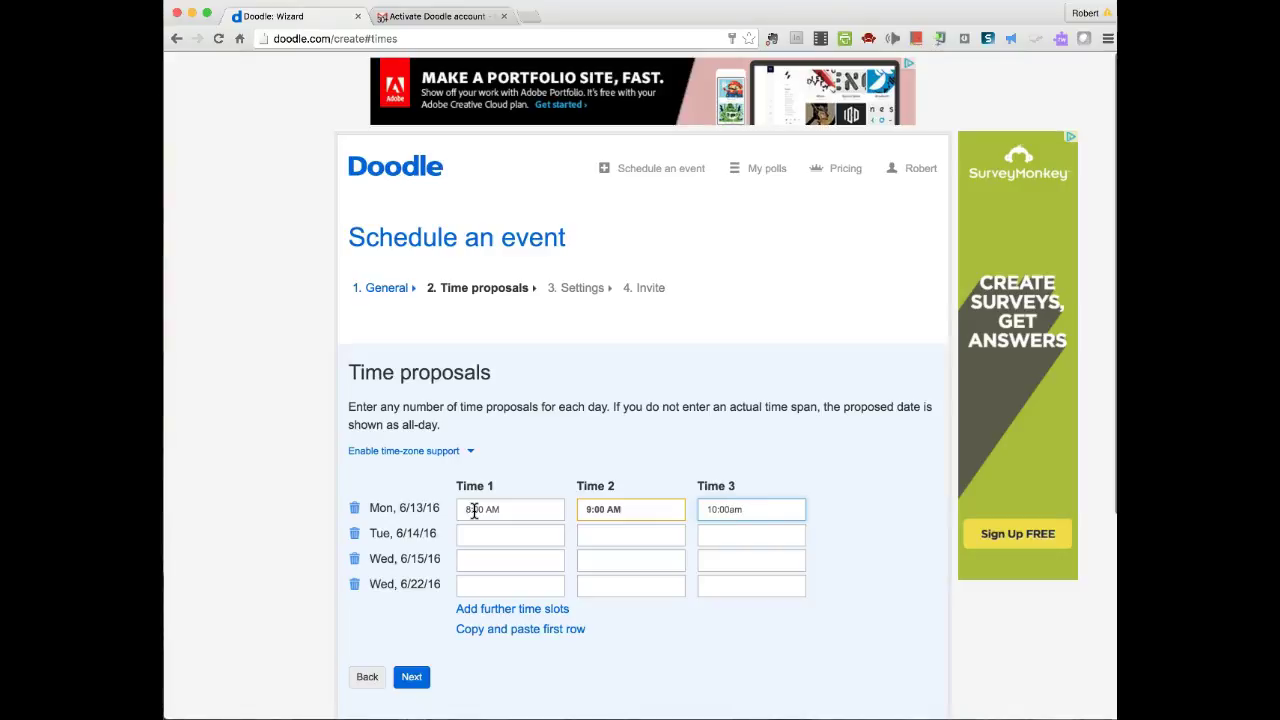
{"action": "left_click", "coordinate": [510, 535]}
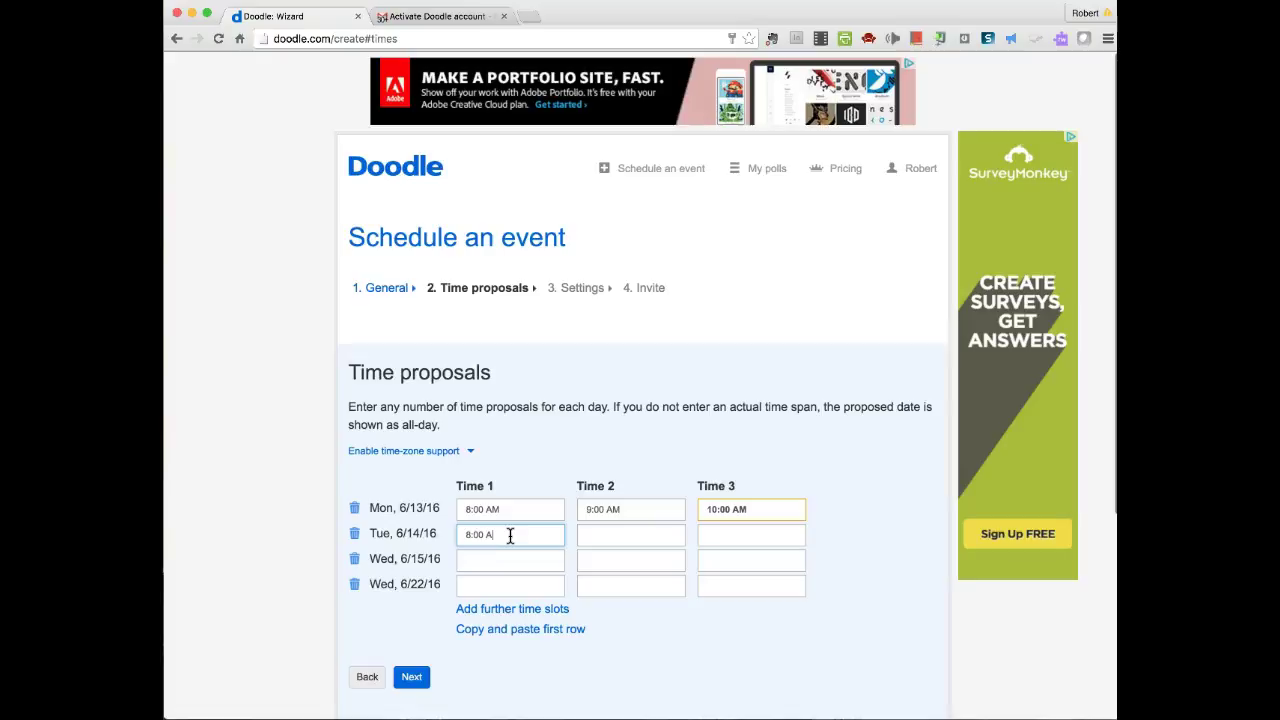
{"action": "type", "text": "8:00 AM"}
{"action": "key", "text": "Tab"}
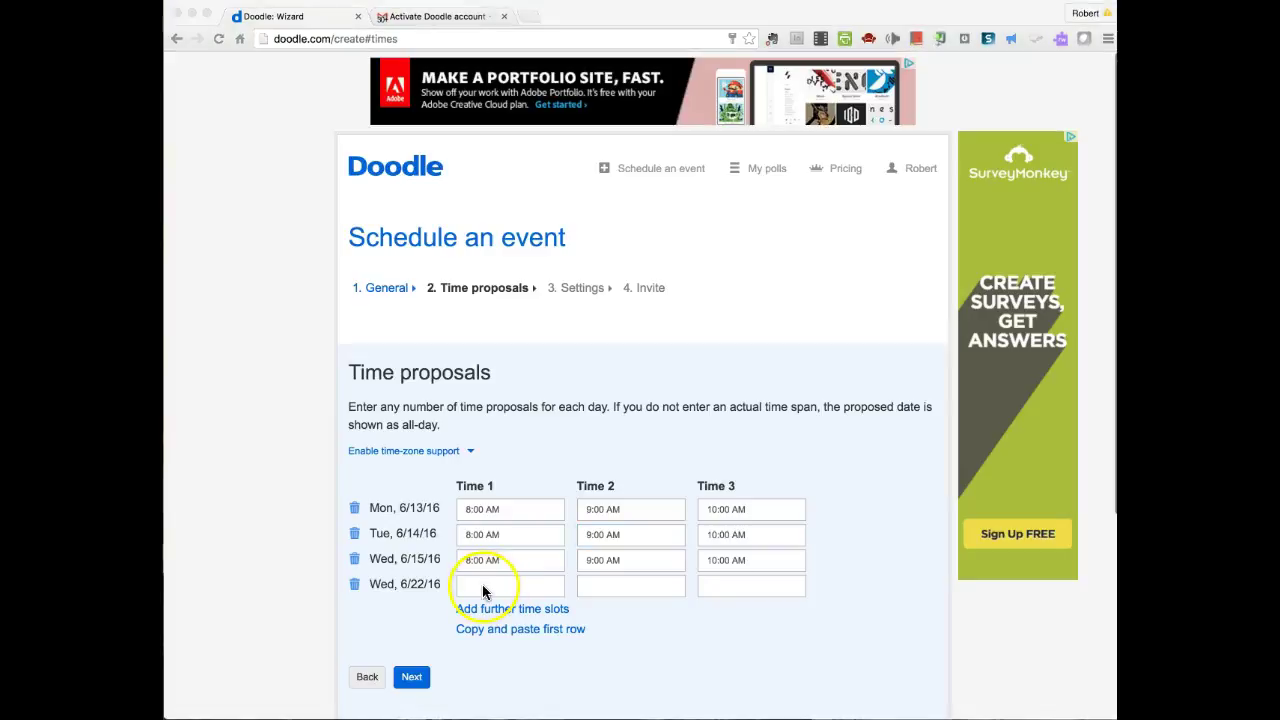
- Give June 22 slots of 10:00 AM, 1:00 PM and 2:00 PM, and enable time-zone support
{"action": "left_click", "coordinate": [473, 584]}
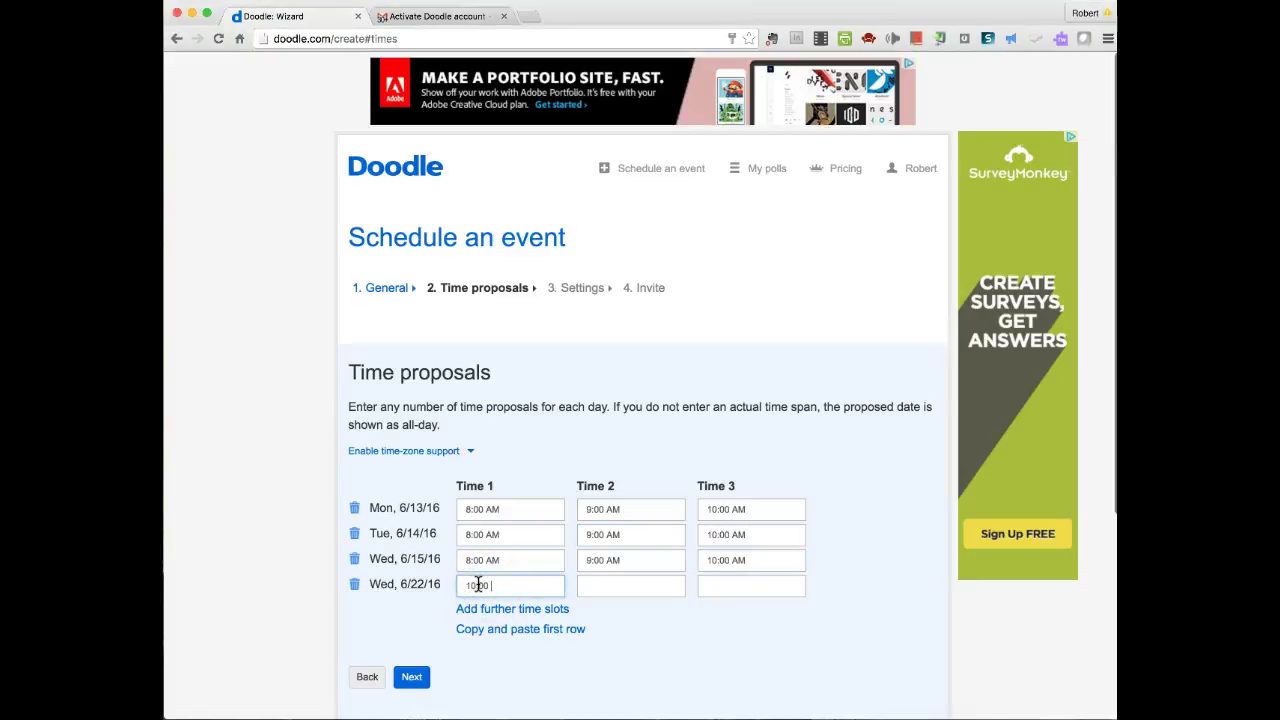
{"action": "key", "text": "Tab"}
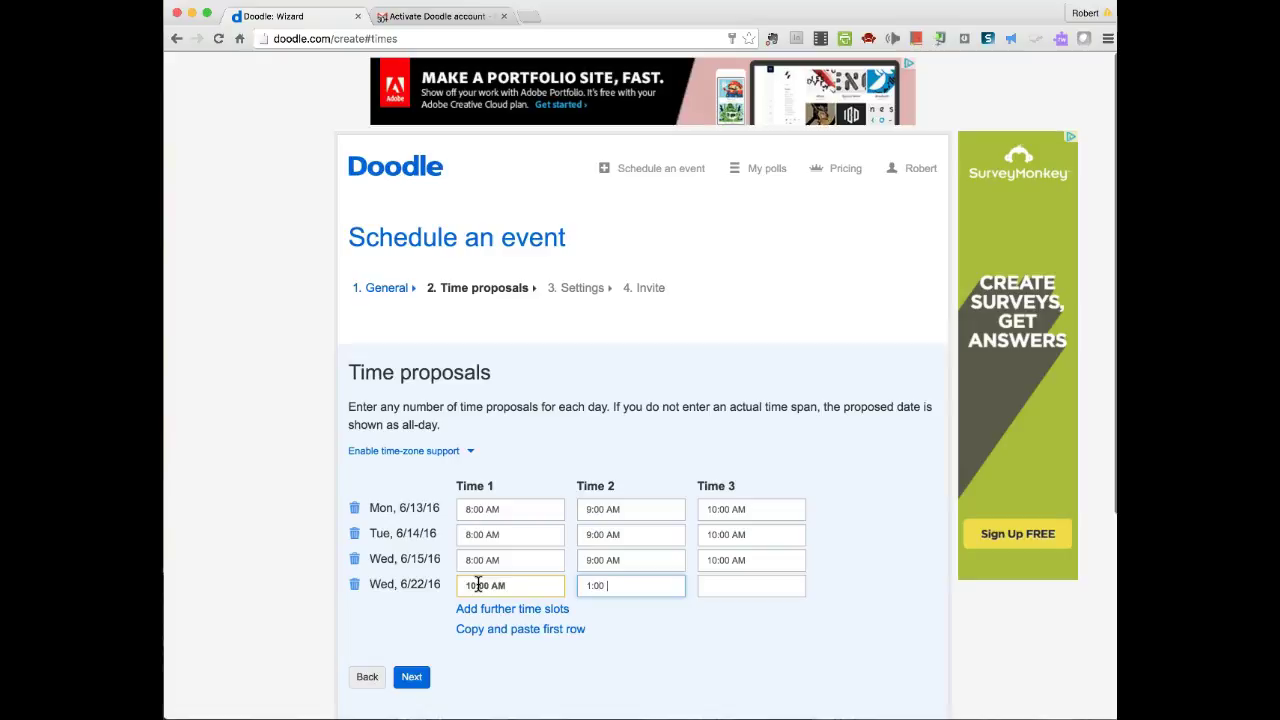
{"action": "key", "text": "Tab"}
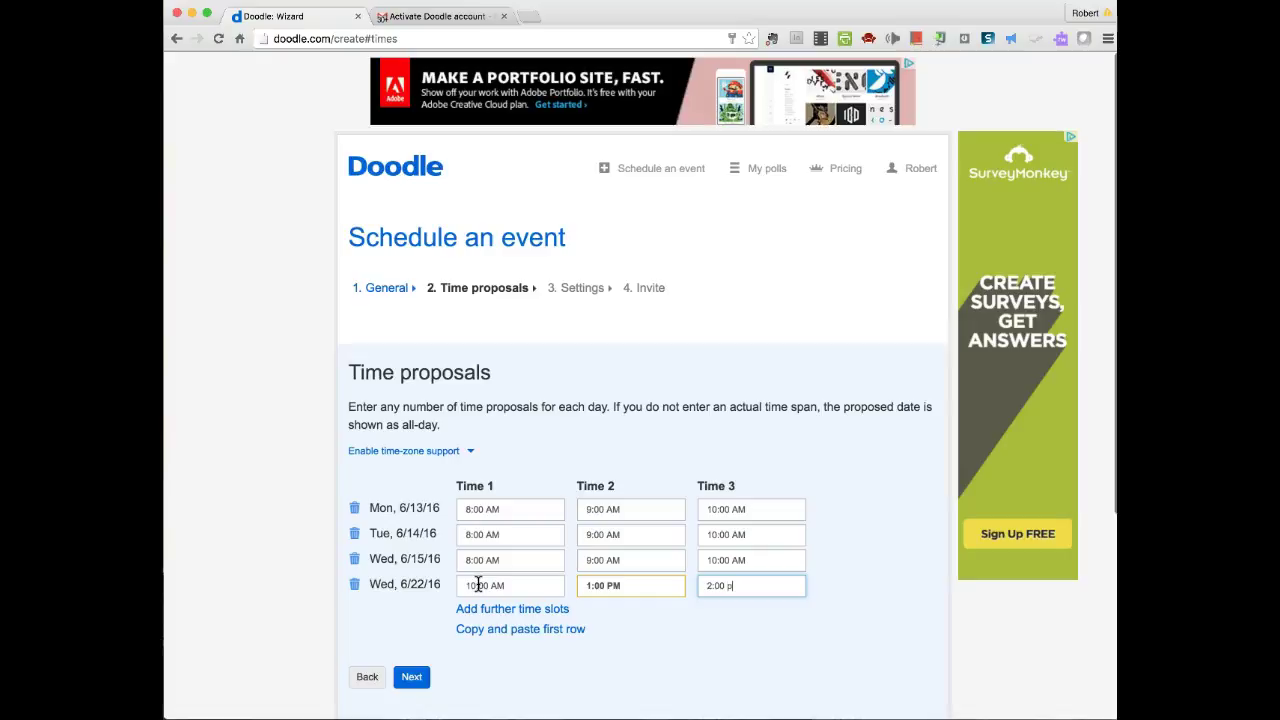
{"action": "key", "text": "Tab"}
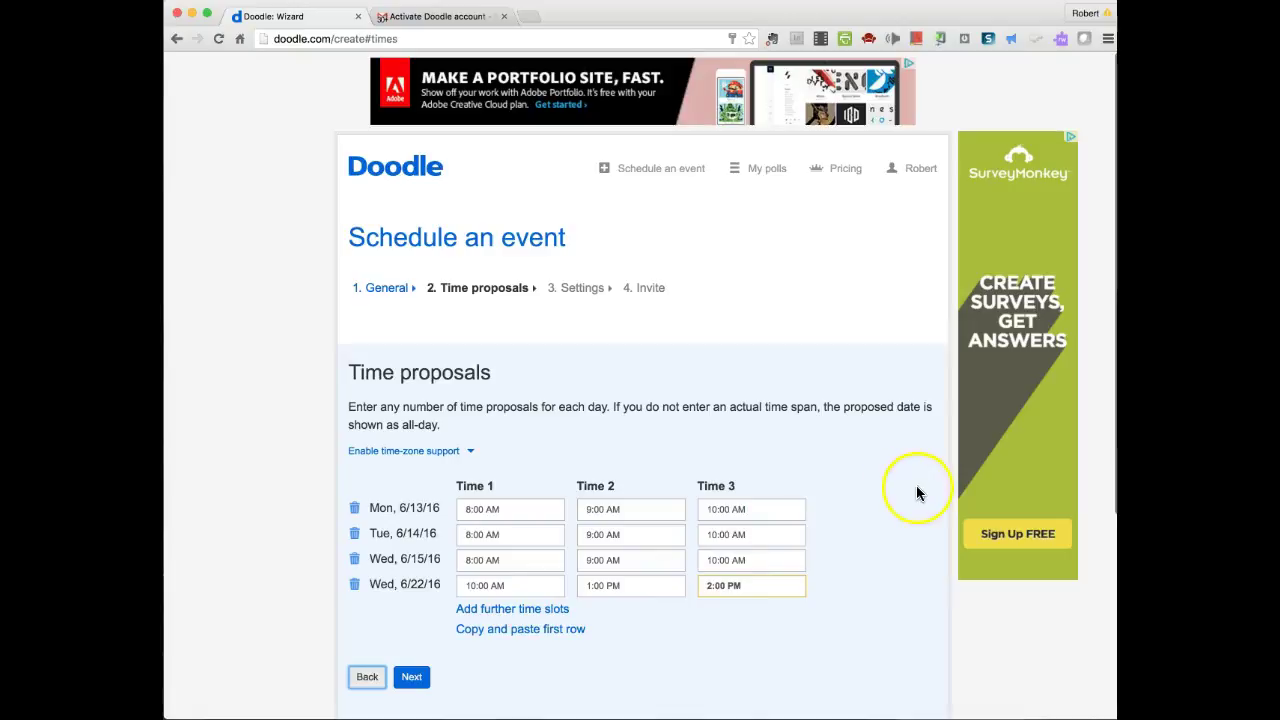
{"action": "scroll", "coordinate": [630, 640], "scroll_direction": "down", "scroll_amount": 1}
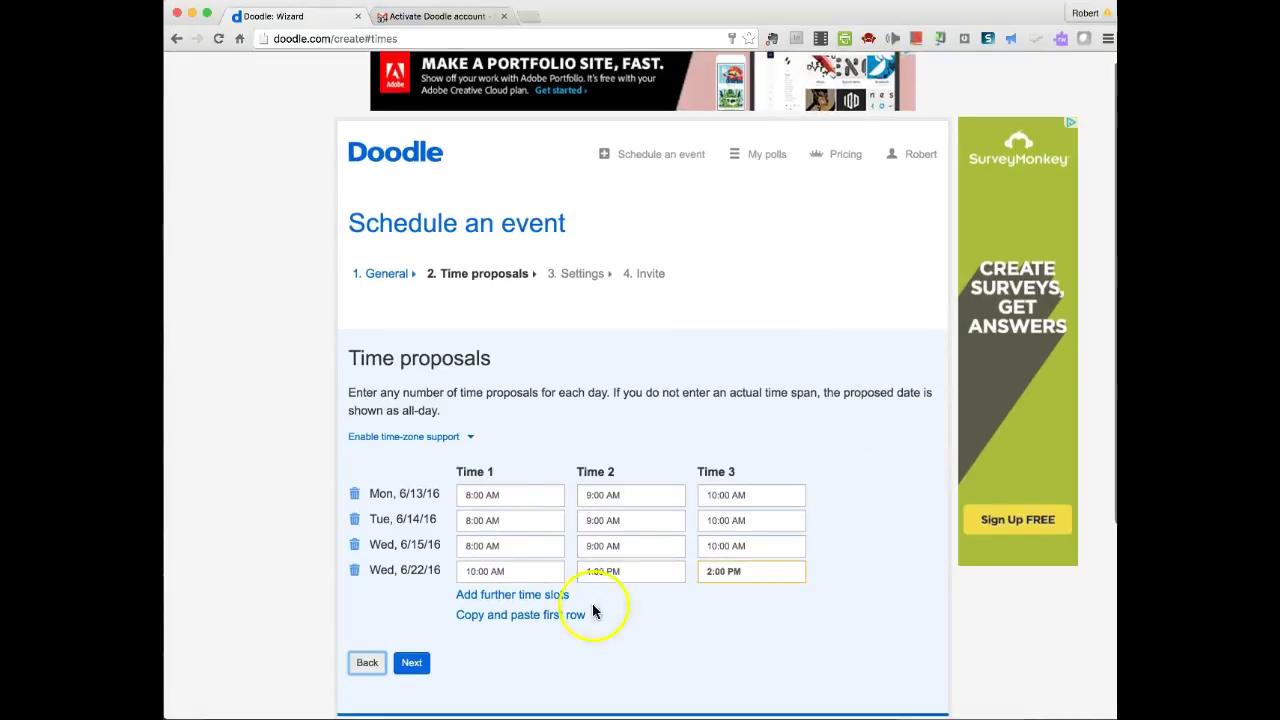
{"action": "left_click", "coordinate": [471, 437]}
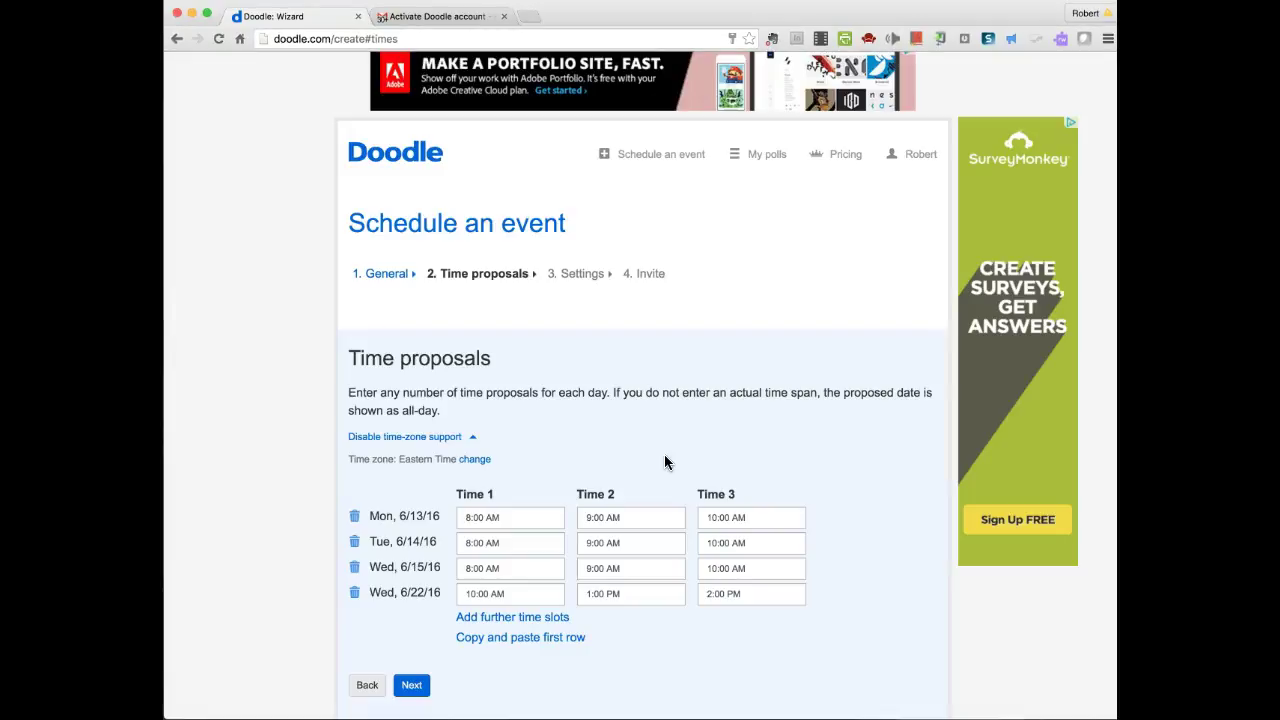
{"action": "left_click", "coordinate": [479, 517]}
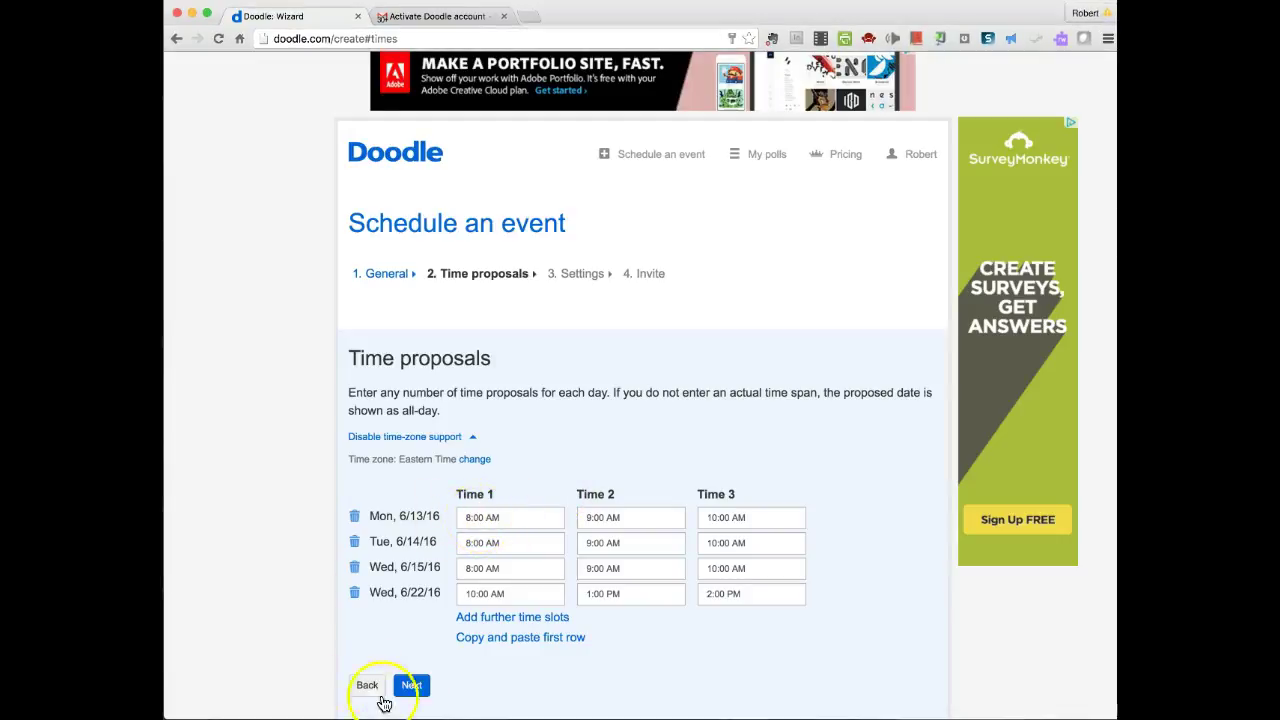
- Review the optional poll settings, leave them all unchecked, and proceed to Invite
{"action": "left_click", "coordinate": [412, 686]}
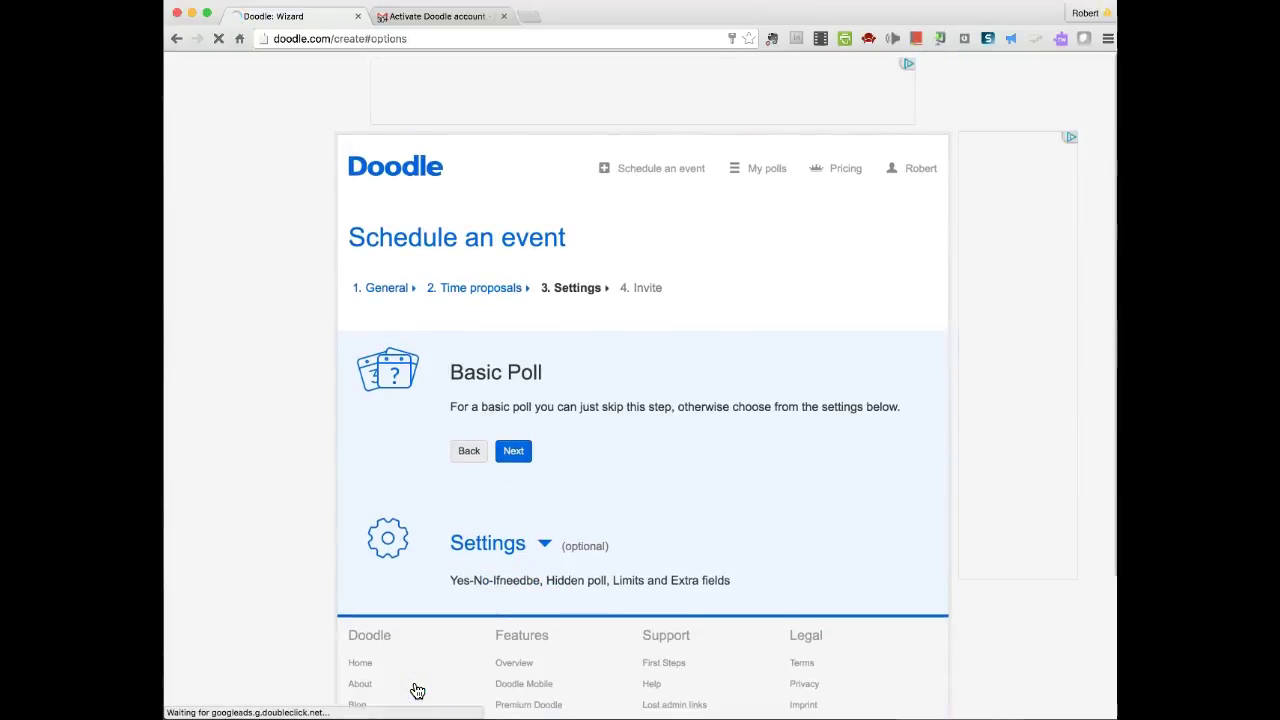
{"action": "scroll", "coordinate": [715, 501], "scroll_direction": "down", "scroll_amount": 1}
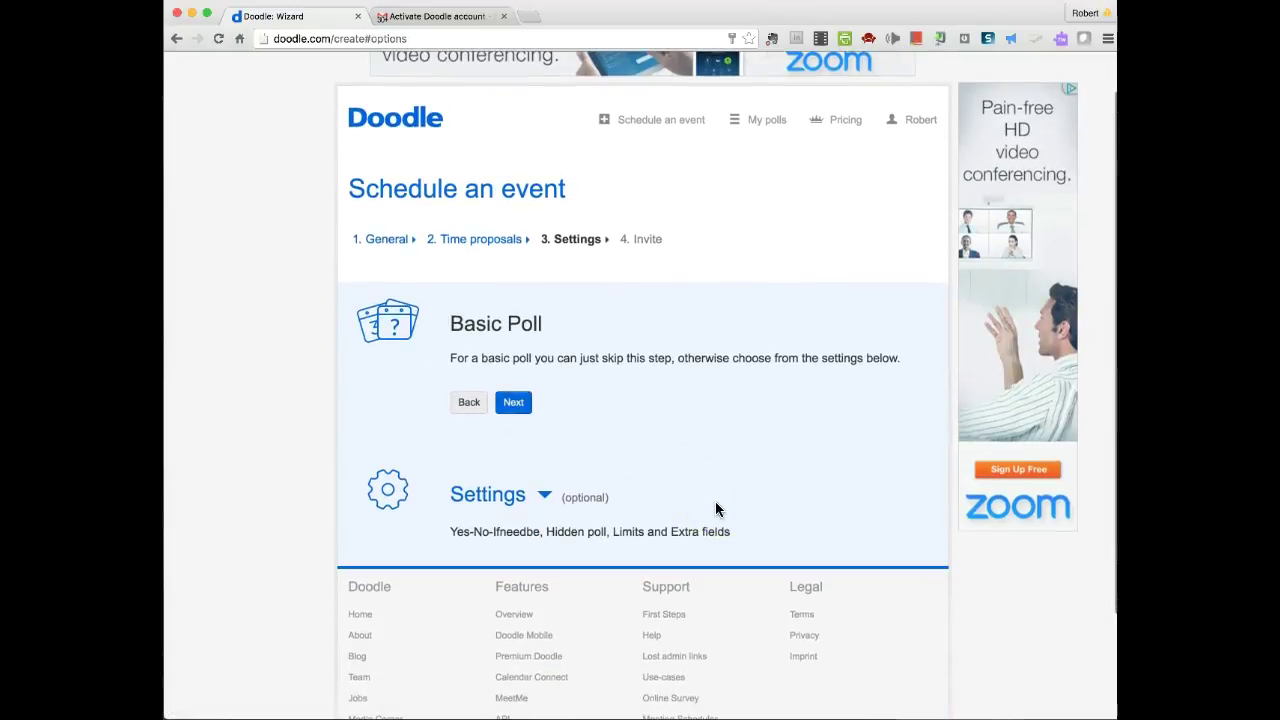
{"action": "scroll", "coordinate": [715, 509], "scroll_direction": "down", "scroll_amount": 1}
{"action": "scroll", "coordinate": [715, 509], "scroll_direction": "down", "scroll_amount": 2}
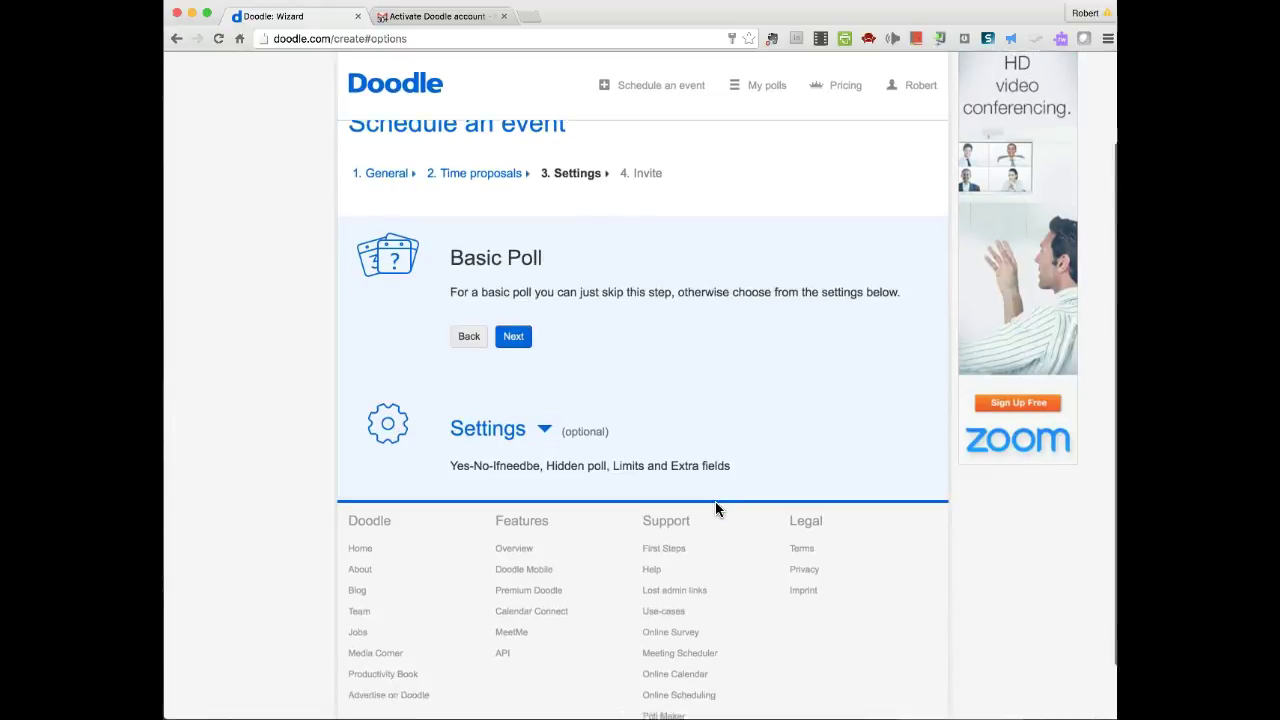
{"action": "left_click", "coordinate": [533, 366]}
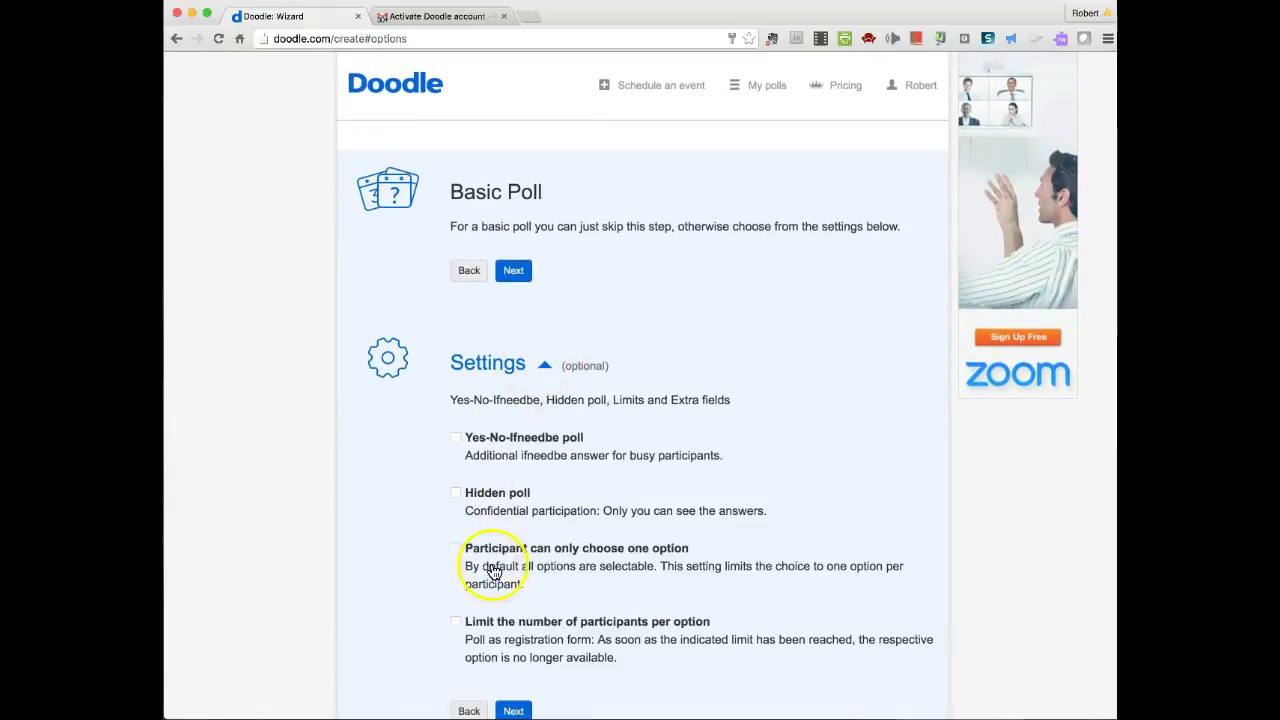
{"action": "scroll", "coordinate": [543, 597], "scroll_direction": "up", "scroll_amount": 1}
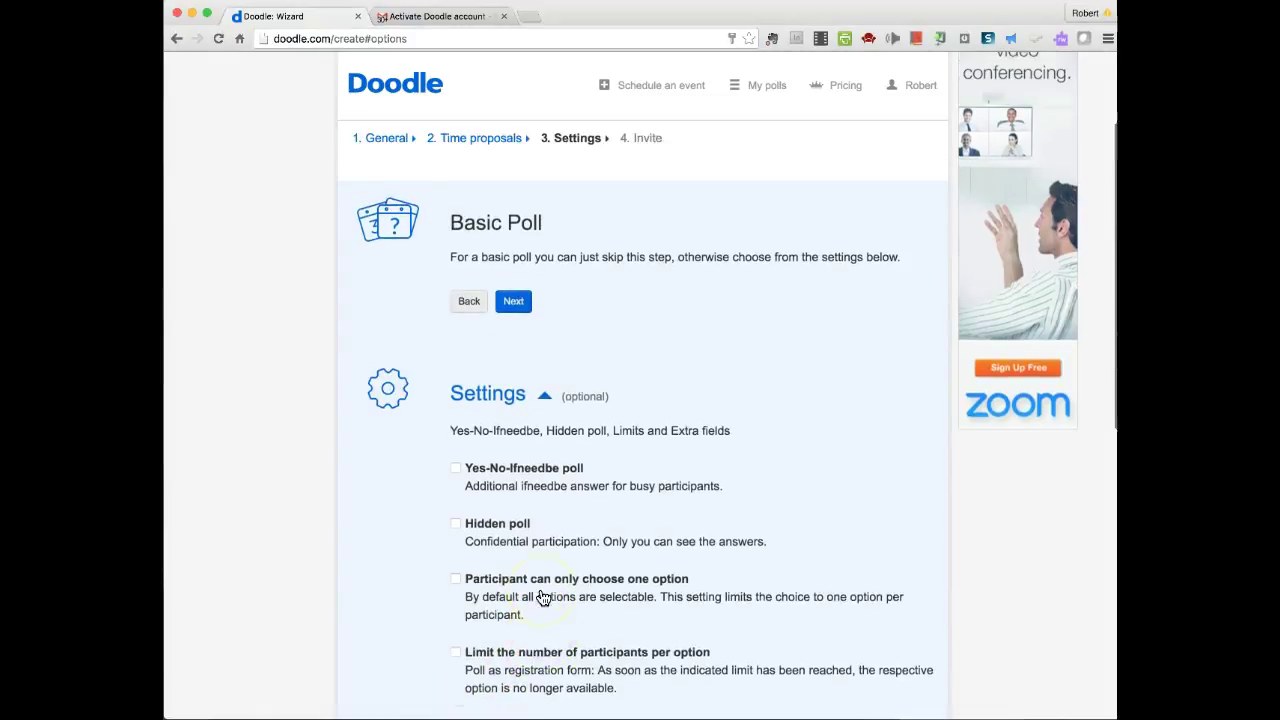
{"action": "scroll", "coordinate": [610, 570], "scroll_direction": "down", "scroll_amount": 3}
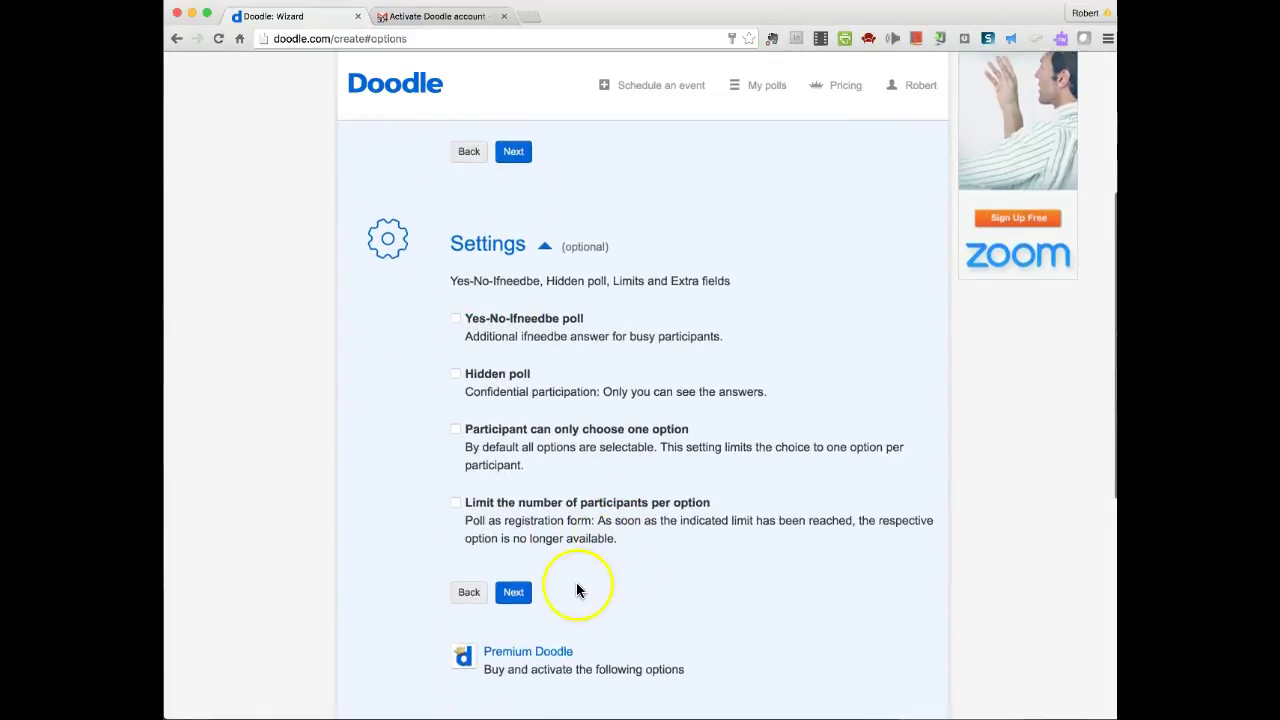
{"action": "left_click", "coordinate": [514, 591]}
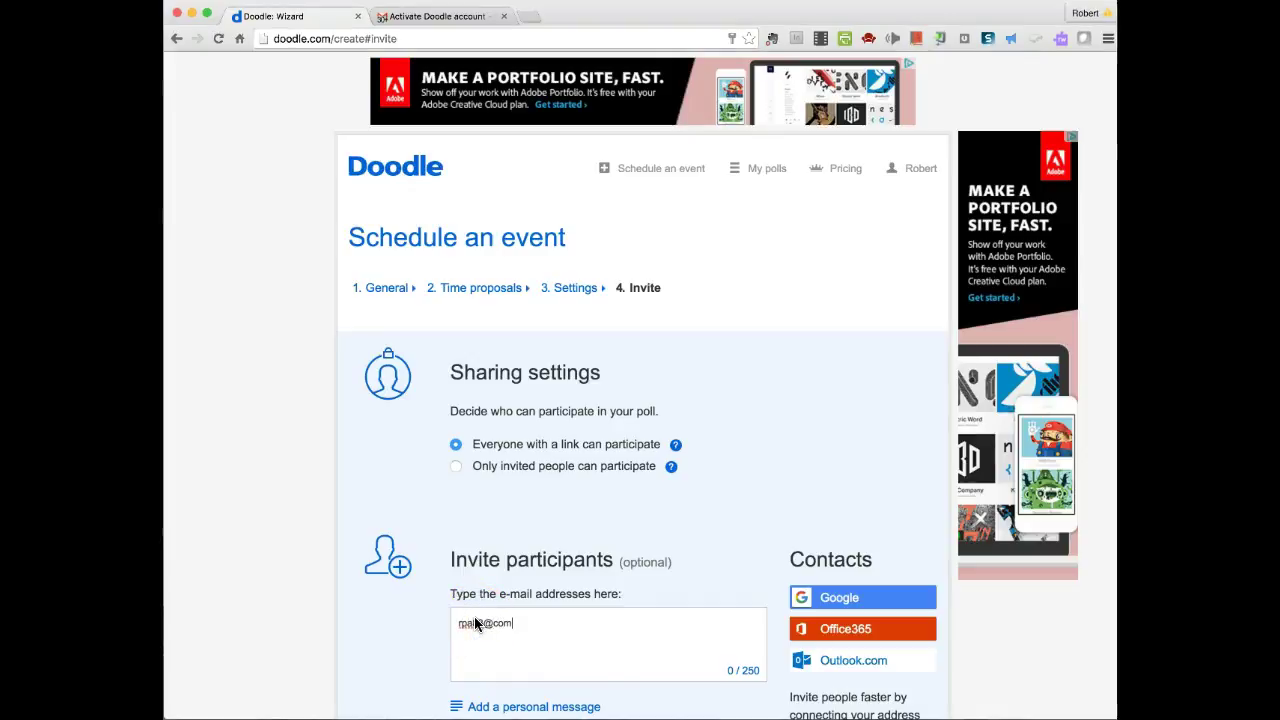
- Add two participants' e-mail addresses as invitees and finish, sending the poll
{"action": "key", "text": "Return"}
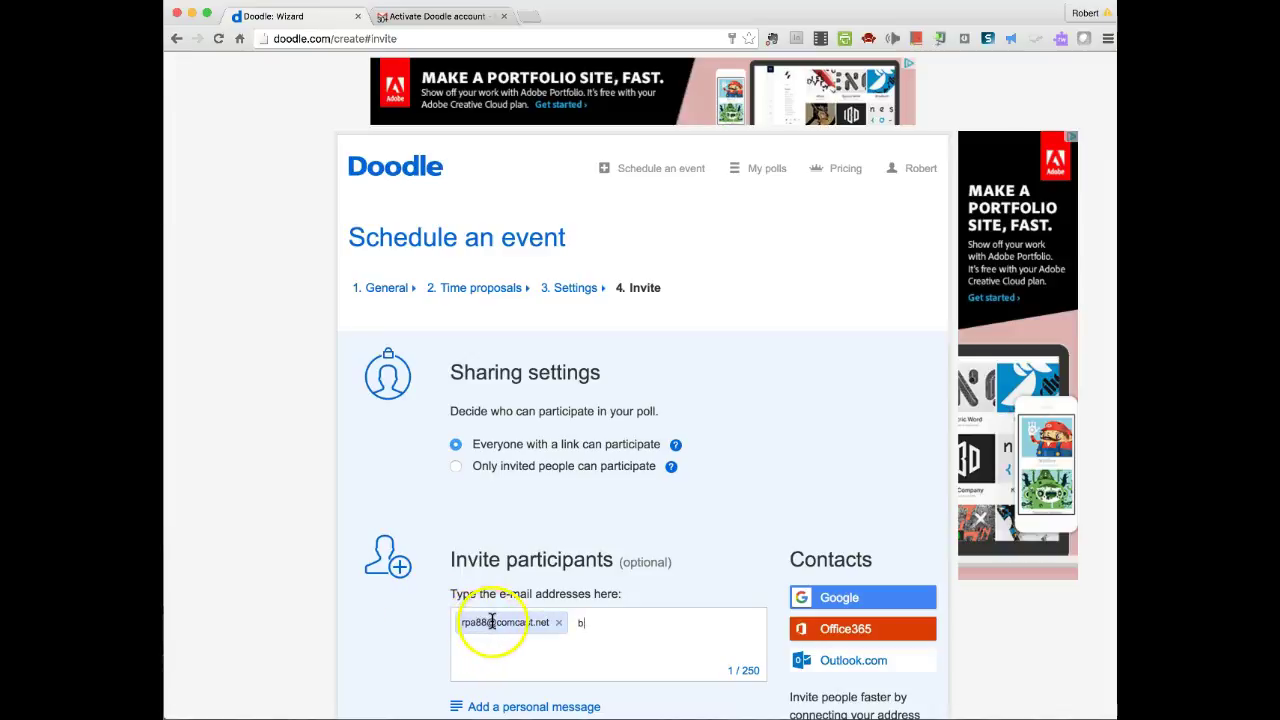
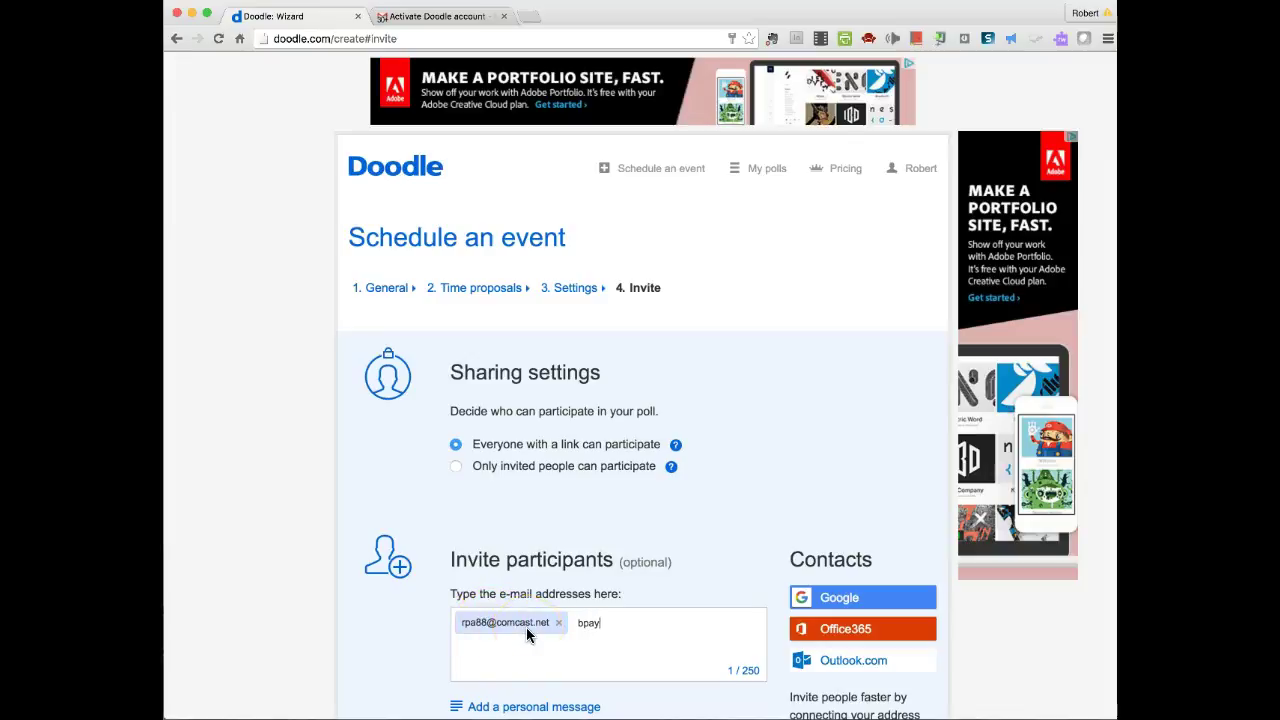
{"action": "key", "text": "Return"}
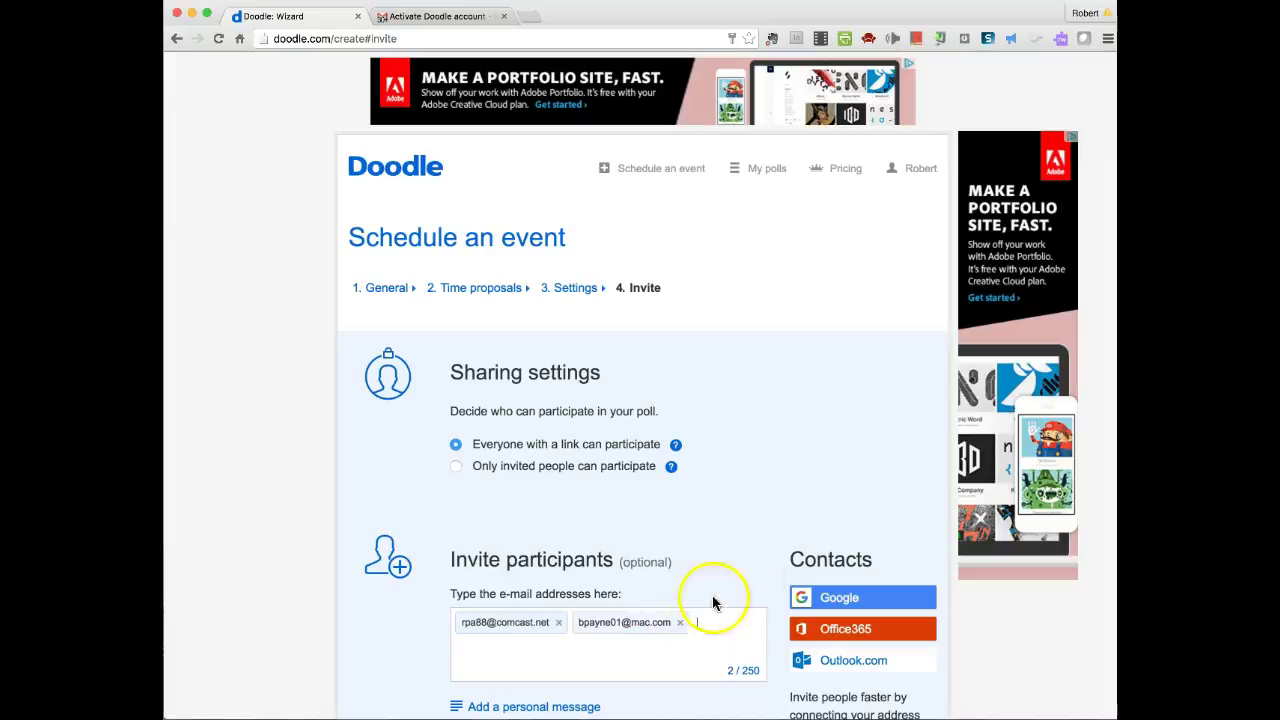
{"action": "scroll", "coordinate": [750, 562], "scroll_direction": "down", "scroll_amount": 3}
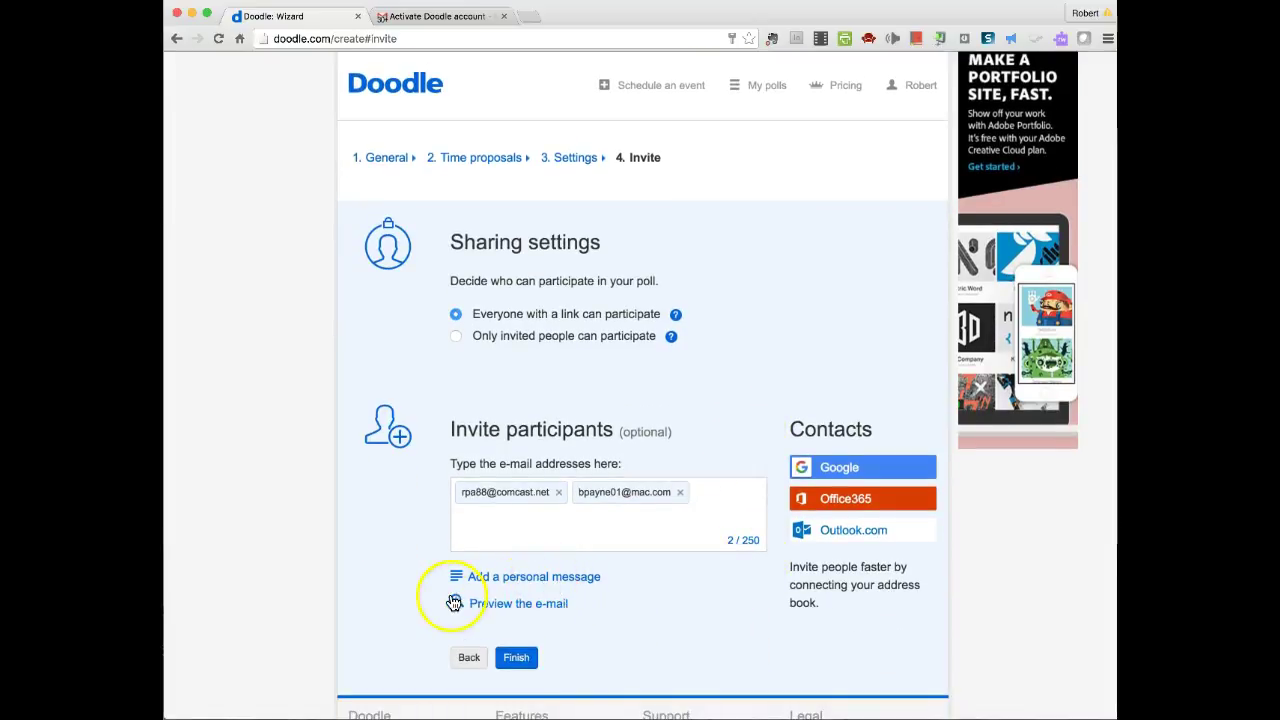
{"action": "left_click", "coordinate": [502, 665]}
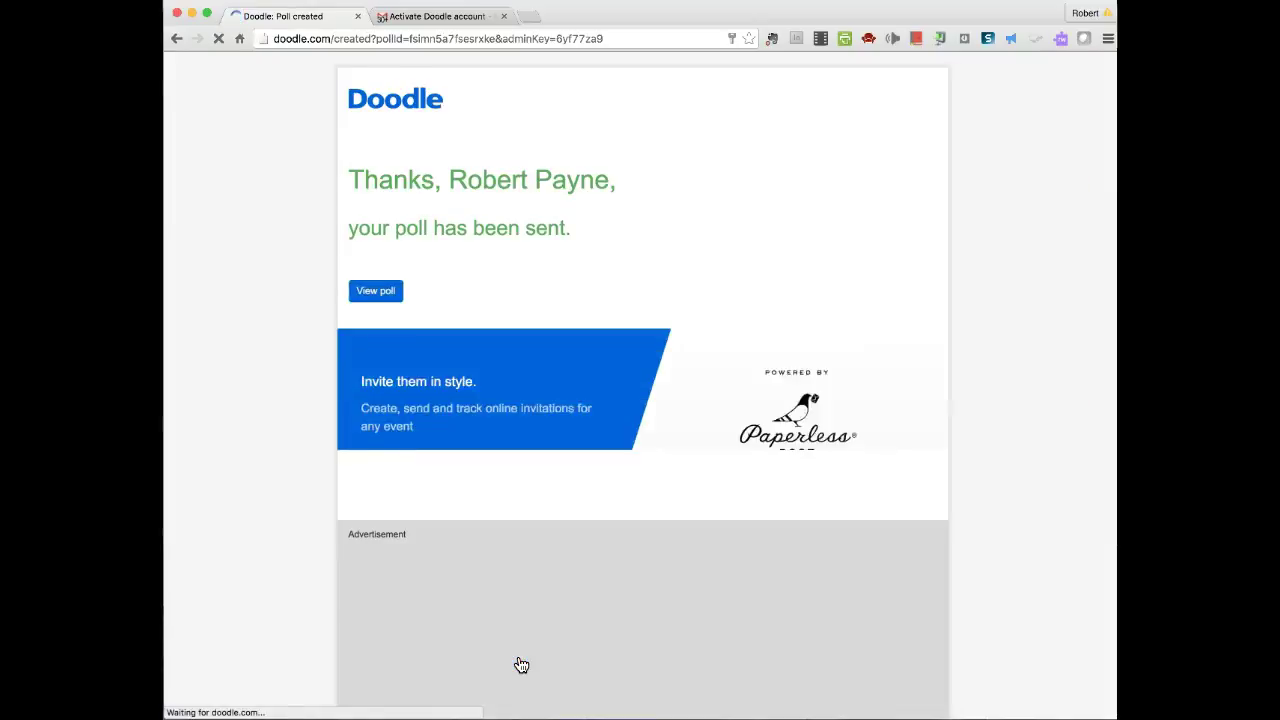
- Open the poll and vote 9 and 10 AM on June 13–14, 10 AM and 1 PM on June 22
{"action": "left_click", "coordinate": [378, 360]}
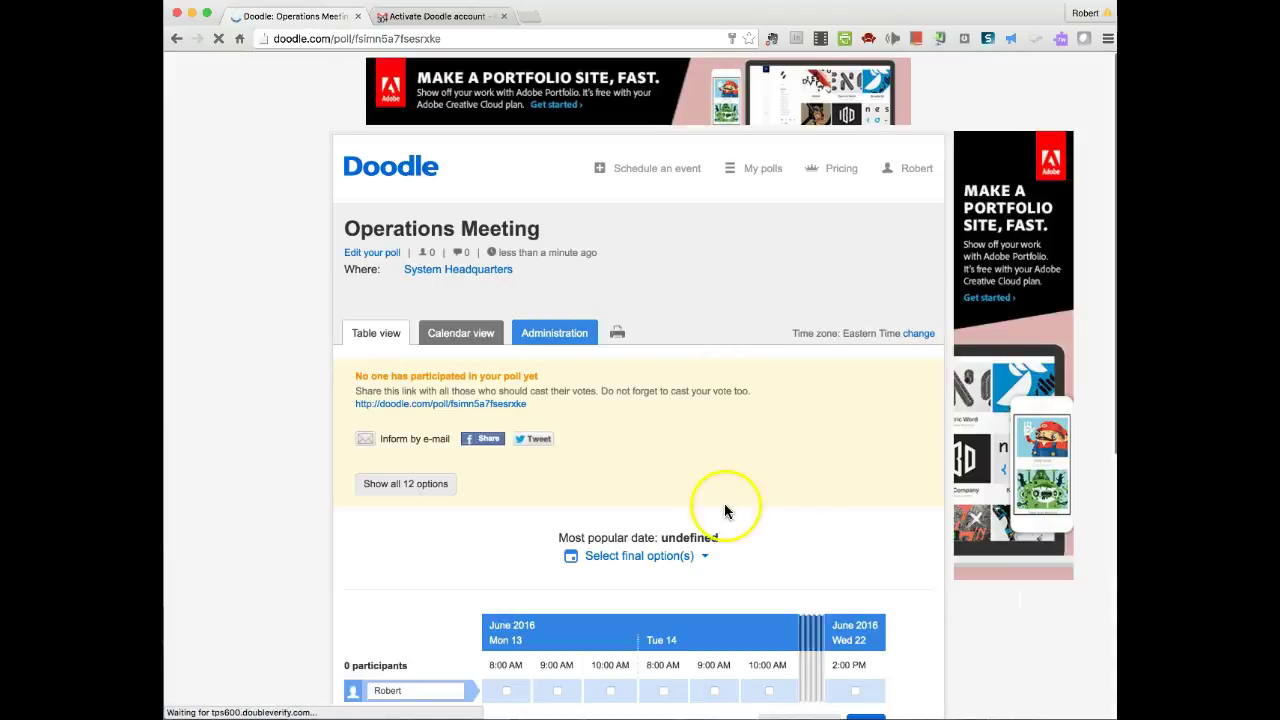
{"action": "scroll", "coordinate": [716, 508], "scroll_direction": "down", "scroll_amount": 4}
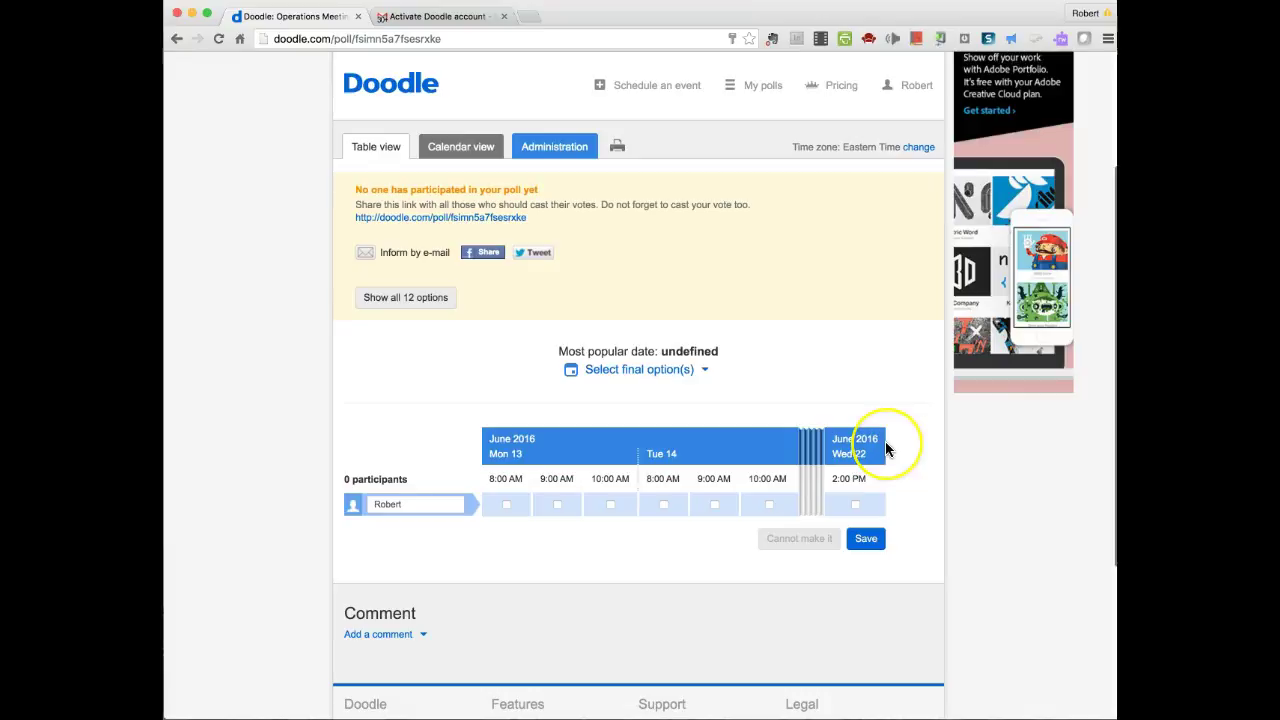
{"action": "left_click", "coordinate": [653, 520]}
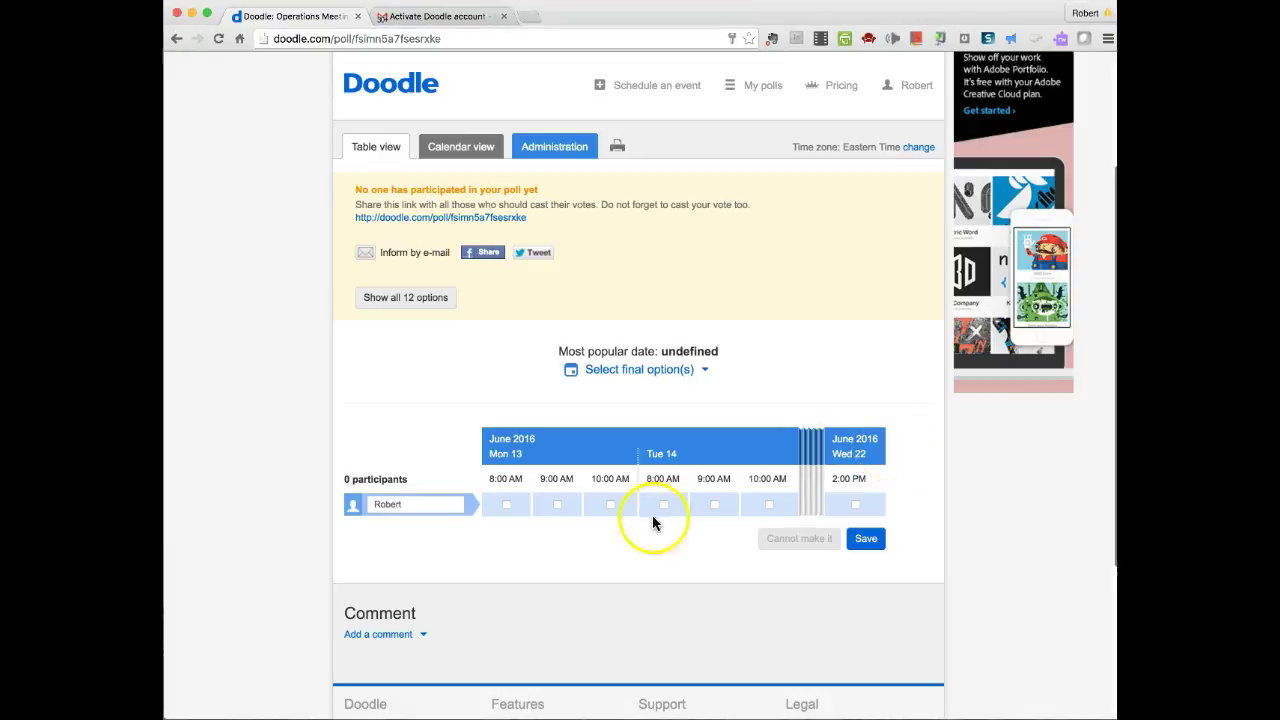
{"action": "left_click", "coordinate": [557, 505]}
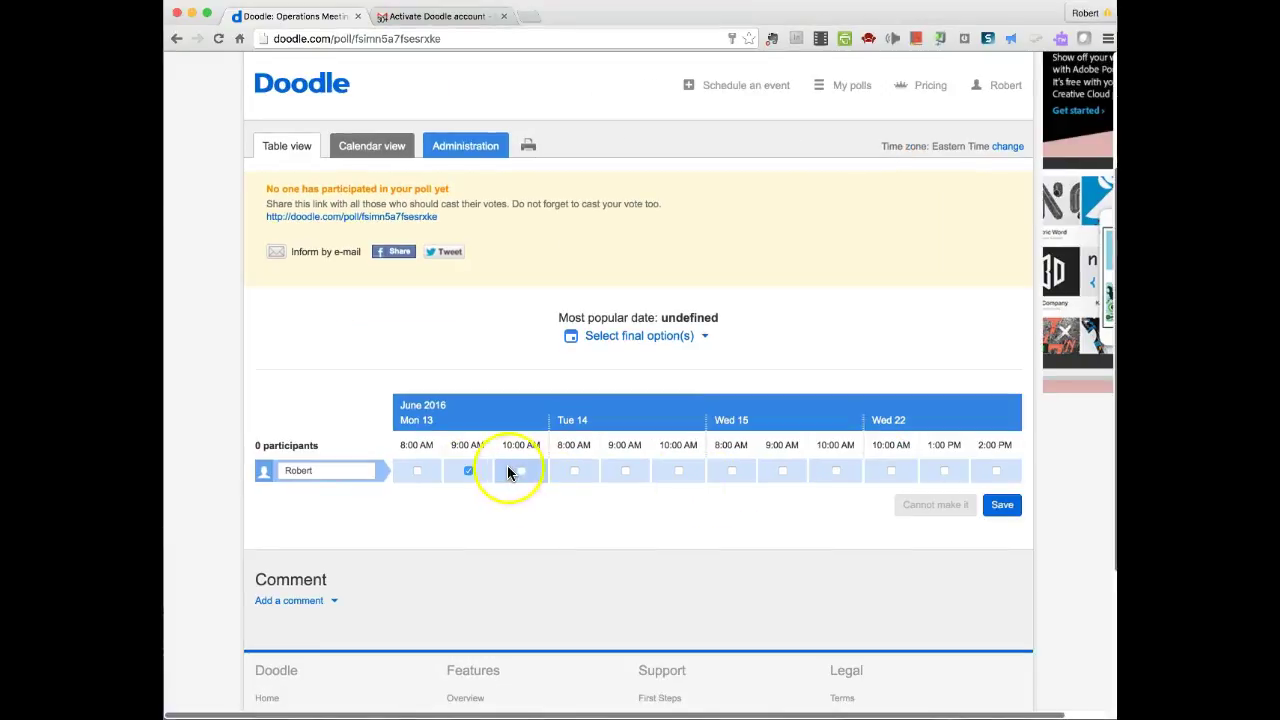
{"action": "left_click", "coordinate": [521, 471]}
{"action": "left_click", "coordinate": [625, 470]}
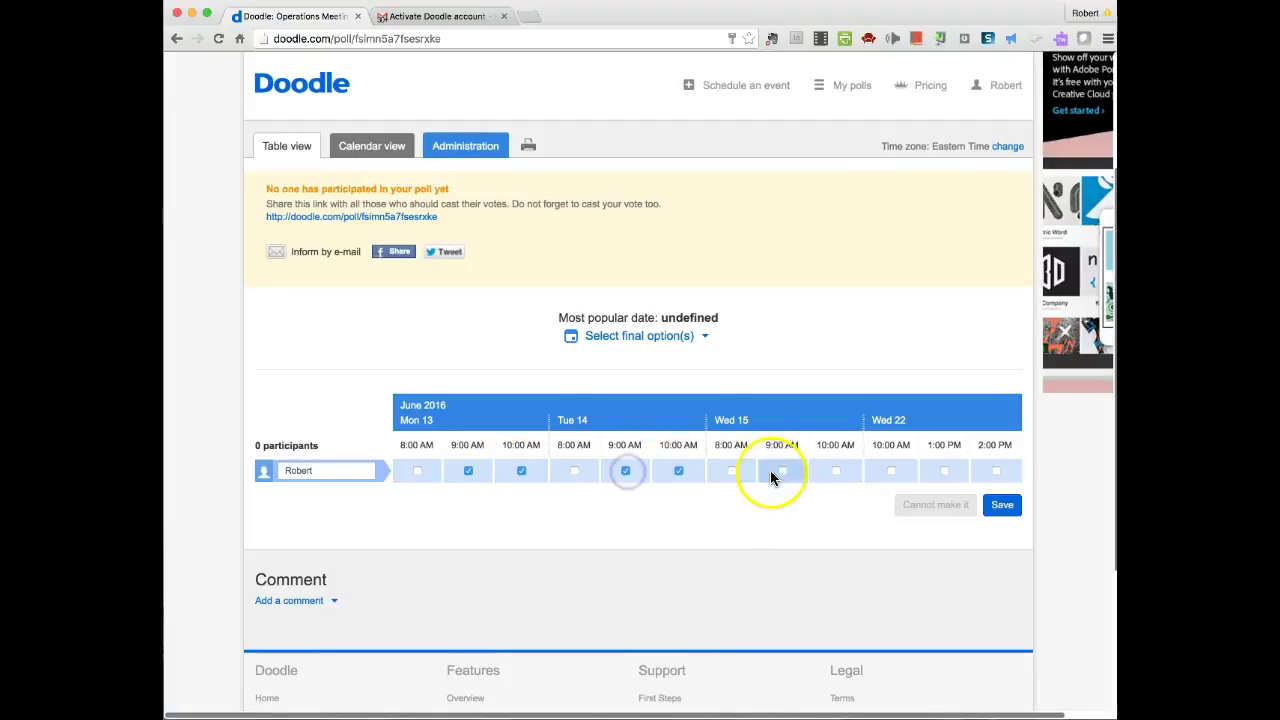
{"action": "left_click", "coordinate": [890, 470]}
{"action": "left_click", "coordinate": [942, 471]}
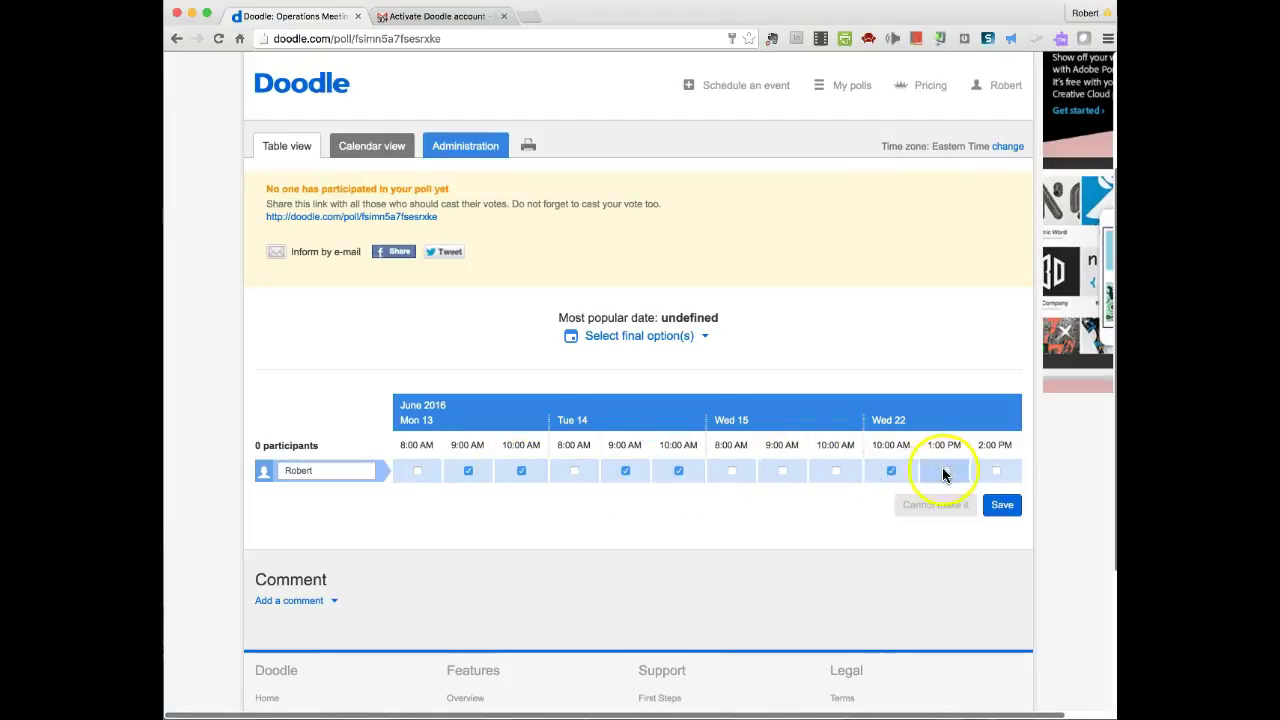
{"action": "scroll", "coordinate": [834, 518], "scroll_direction": "down", "scroll_amount": 1}
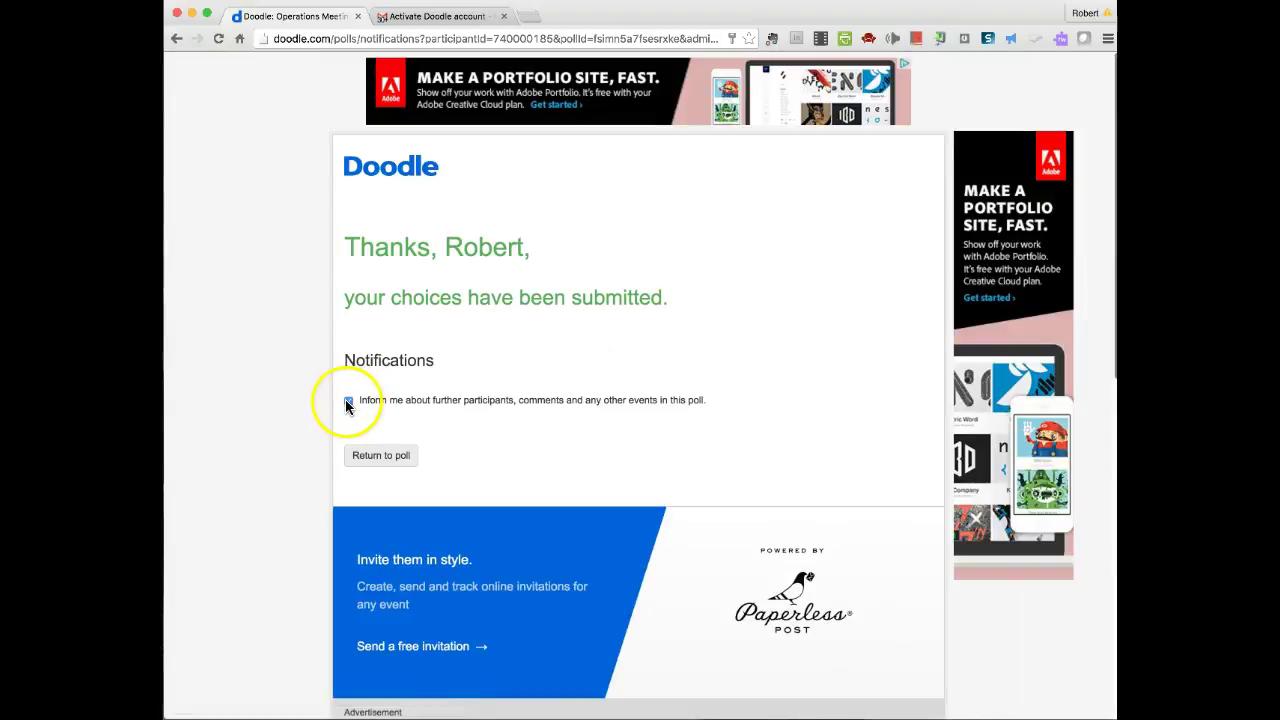
- Turn on notifications for poll activity and enter a second participant's name
{"action": "left_click", "coordinate": [348, 401]}
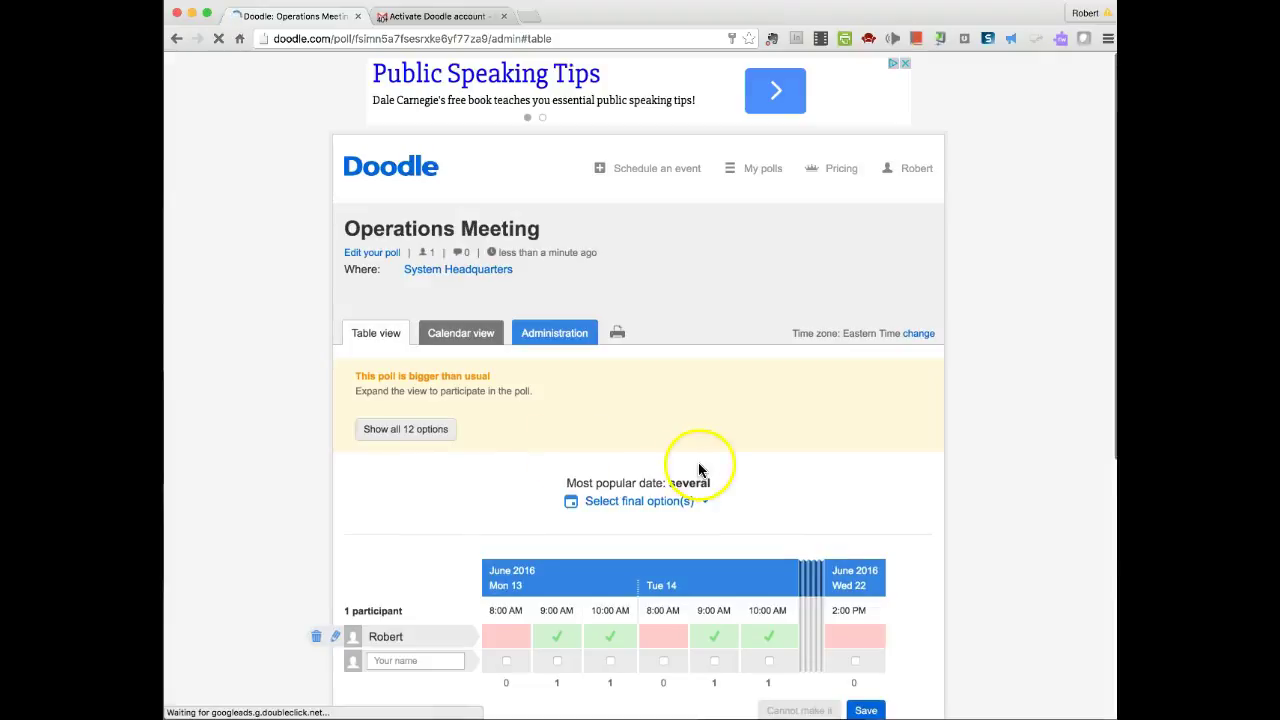
{"action": "scroll", "coordinate": [700, 470], "scroll_direction": "down", "scroll_amount": 3}
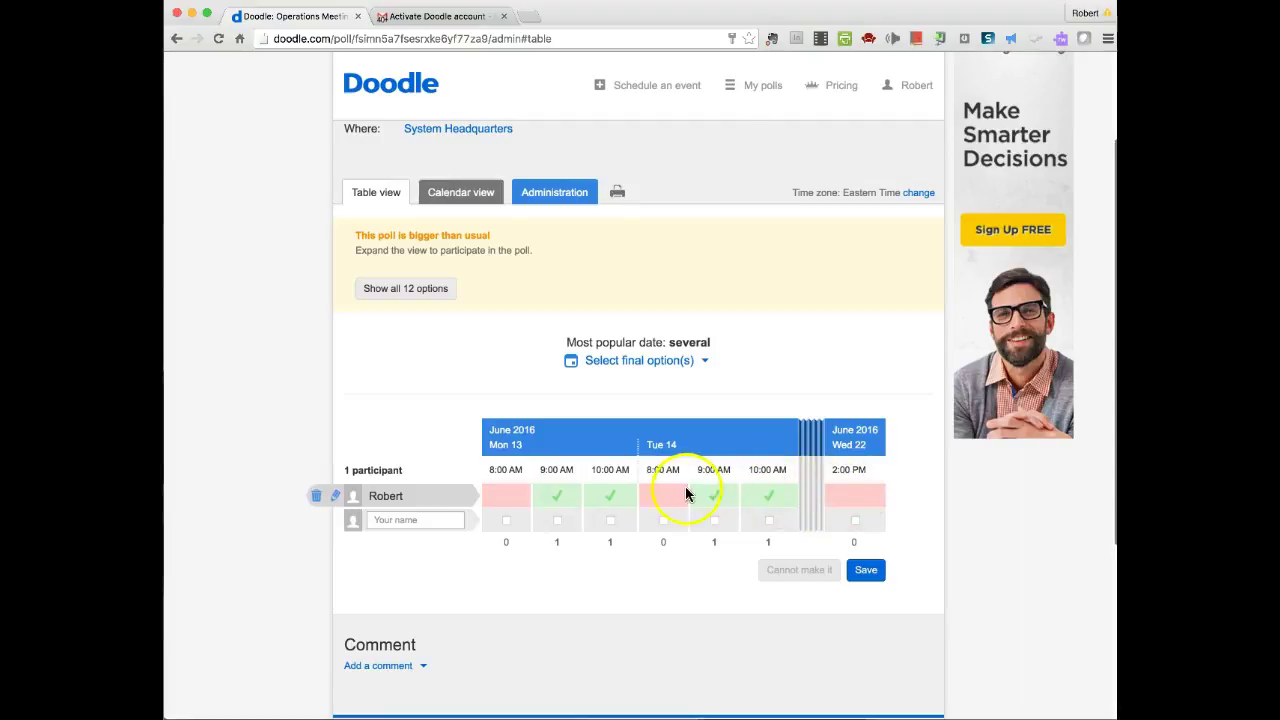
{"action": "left_click", "coordinate": [383, 521]}
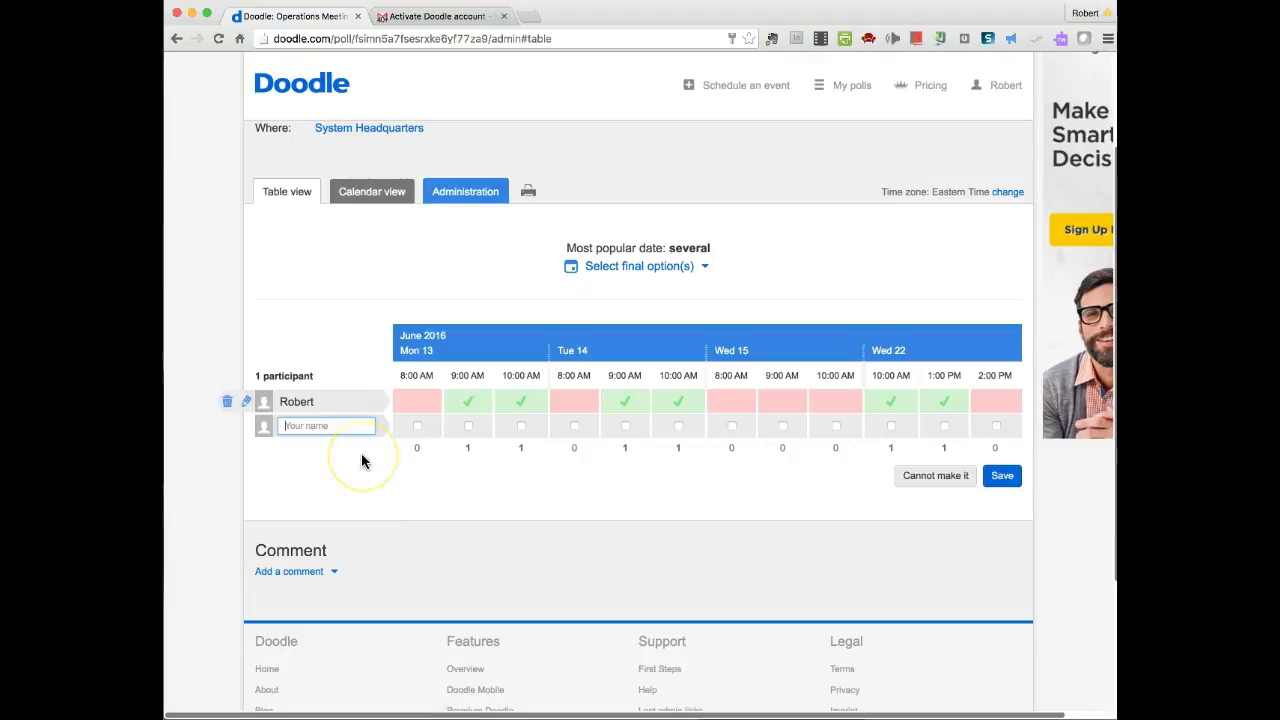
{"action": "type", "text": "Jim"}
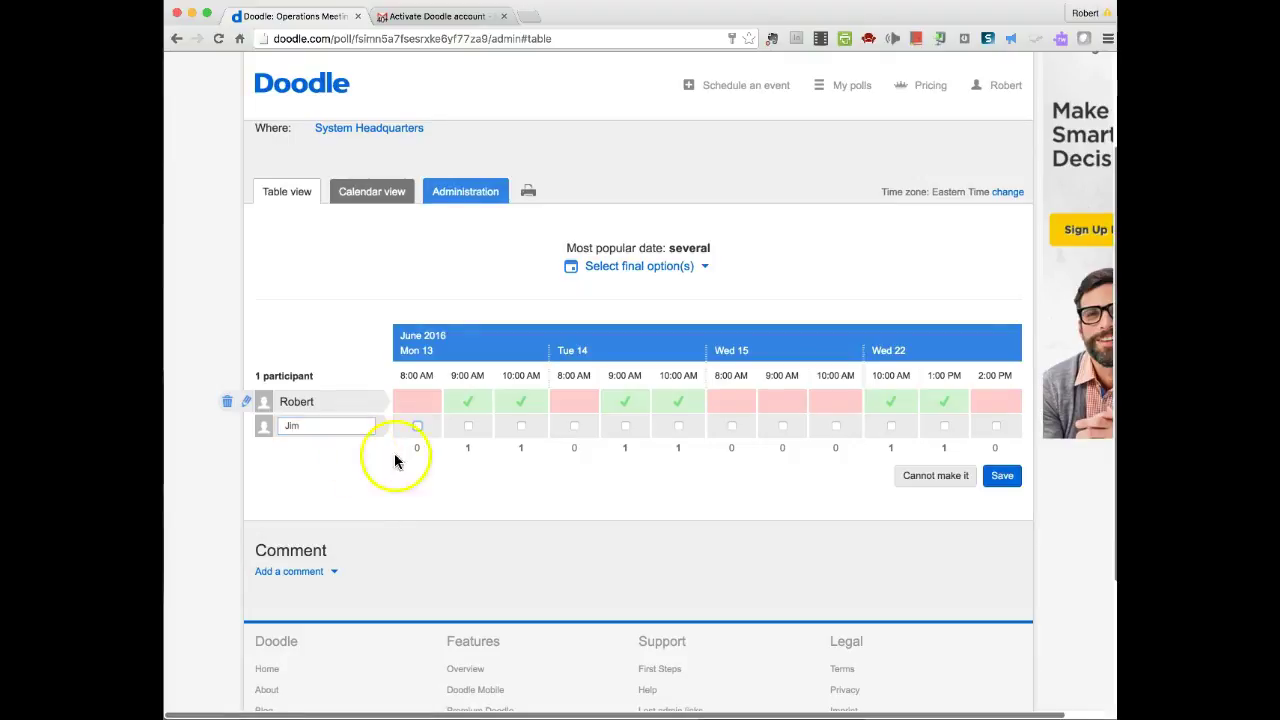
- Vote June 13 8 and 9 AM, June 14 8 and 10 AM, June 22 10 AM, then save
{"action": "left_click", "coordinate": [419, 425]}
{"action": "left_click", "coordinate": [467, 426]}
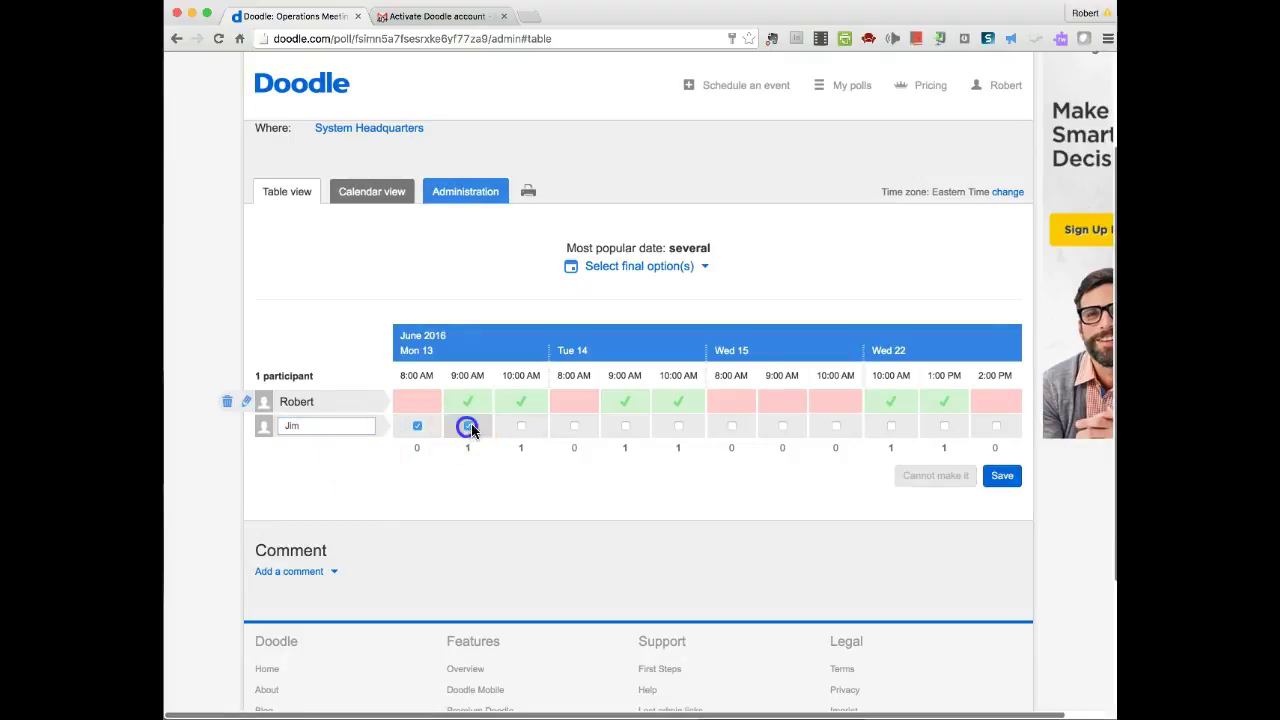
{"action": "left_click", "coordinate": [574, 427]}
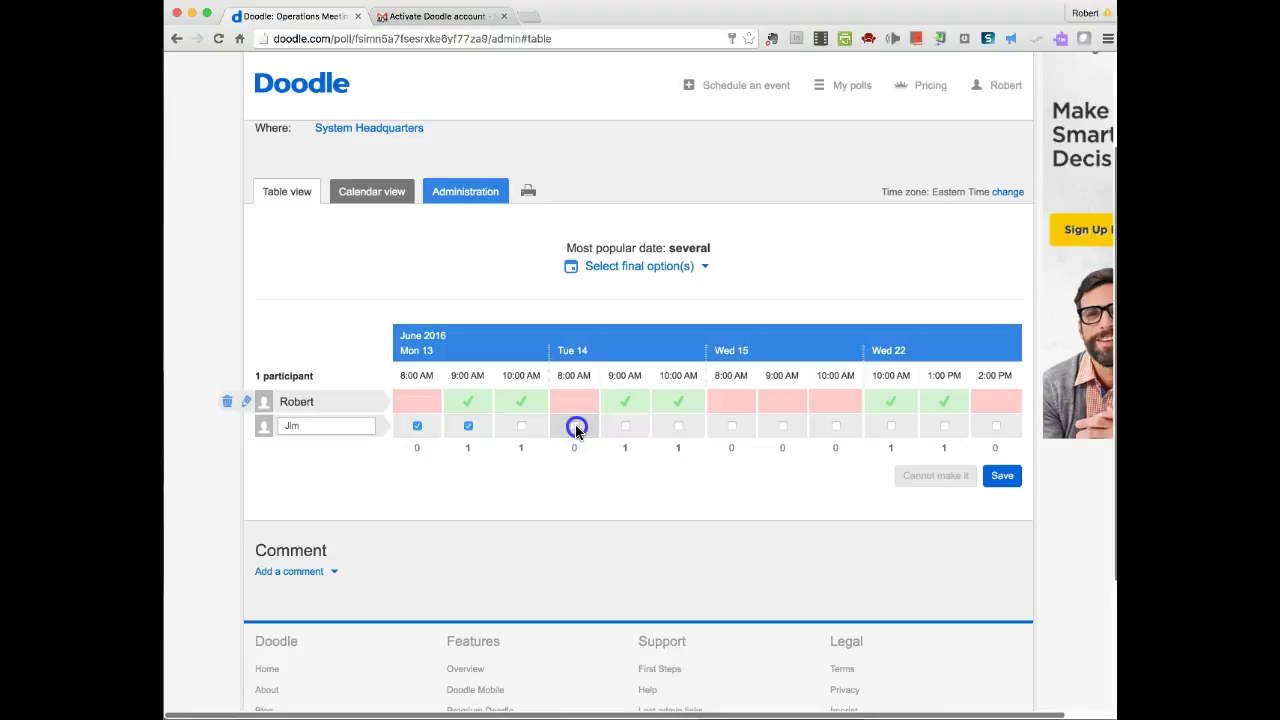
{"action": "left_click", "coordinate": [678, 426]}
{"action": "left_click", "coordinate": [891, 426]}
{"action": "left_click", "coordinate": [1002, 476]}
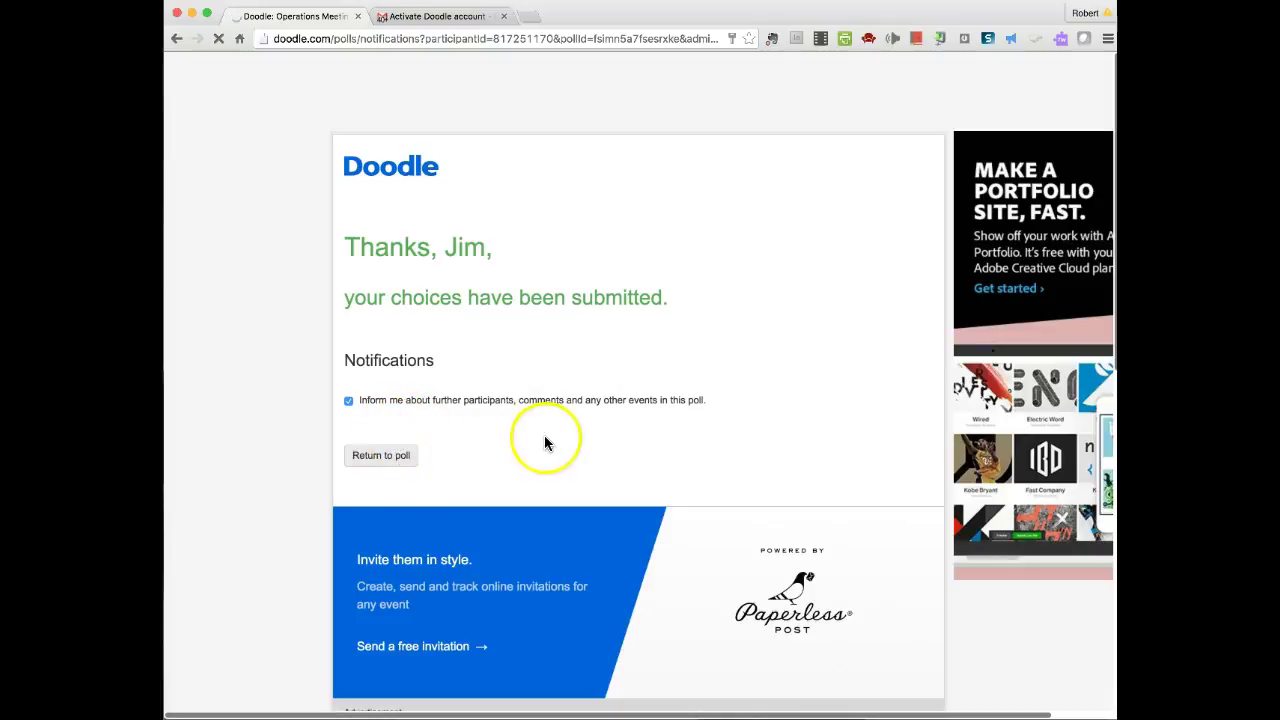
{"action": "left_click", "coordinate": [384, 464]}
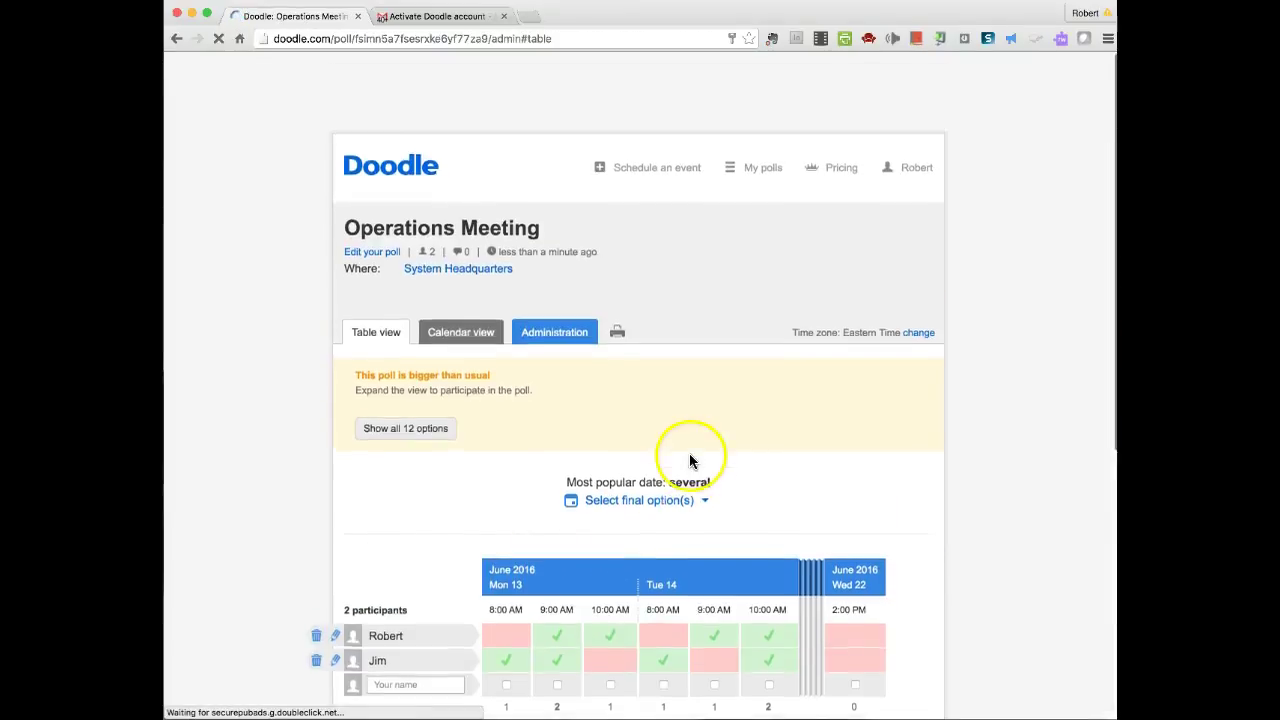
- Expand the poll table to all 12 time options and review both participants' votes
{"action": "scroll", "coordinate": [689, 460], "scroll_direction": "down", "scroll_amount": 3}
{"action": "scroll", "coordinate": [587, 550], "scroll_direction": "down", "scroll_amount": 2}
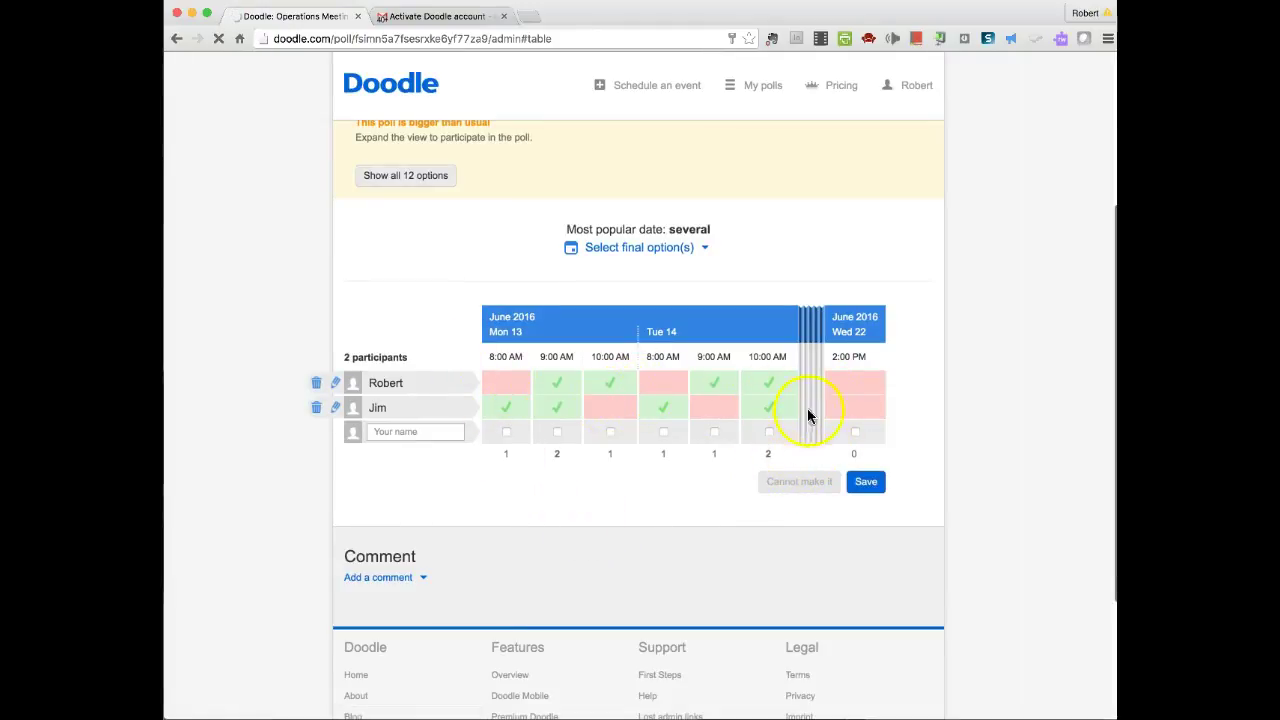
{"action": "left_click", "coordinate": [810, 380]}
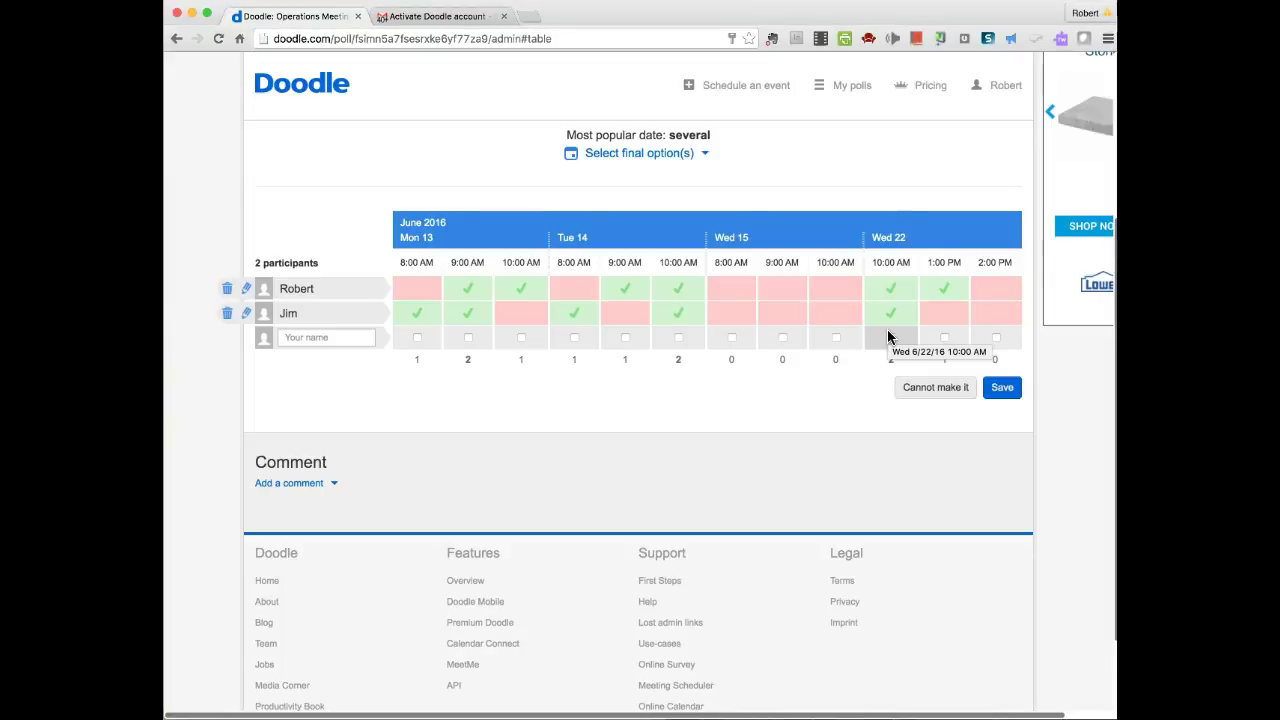
{"action": "scroll", "coordinate": [870, 345], "scroll_direction": "up", "scroll_amount": 1}
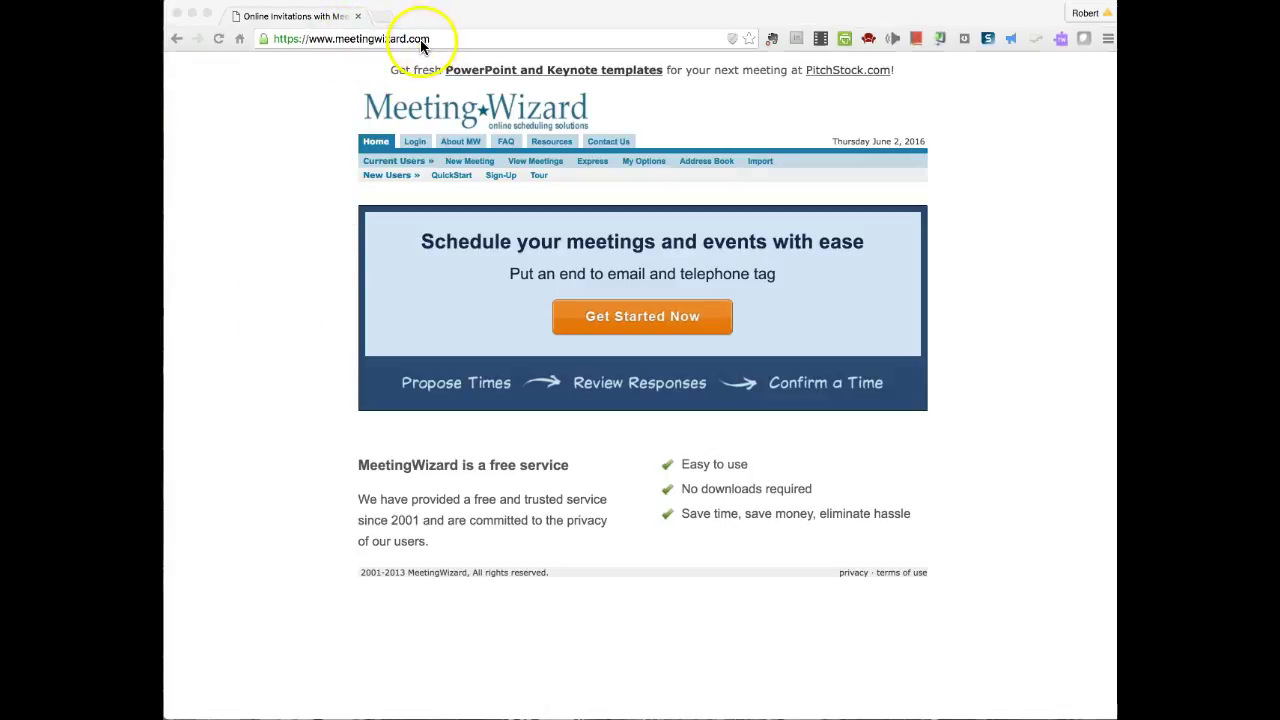
- Start a new meeting request using the 'Propose one or more dates/times' option
{"action": "left_click", "coordinate": [642, 317]}
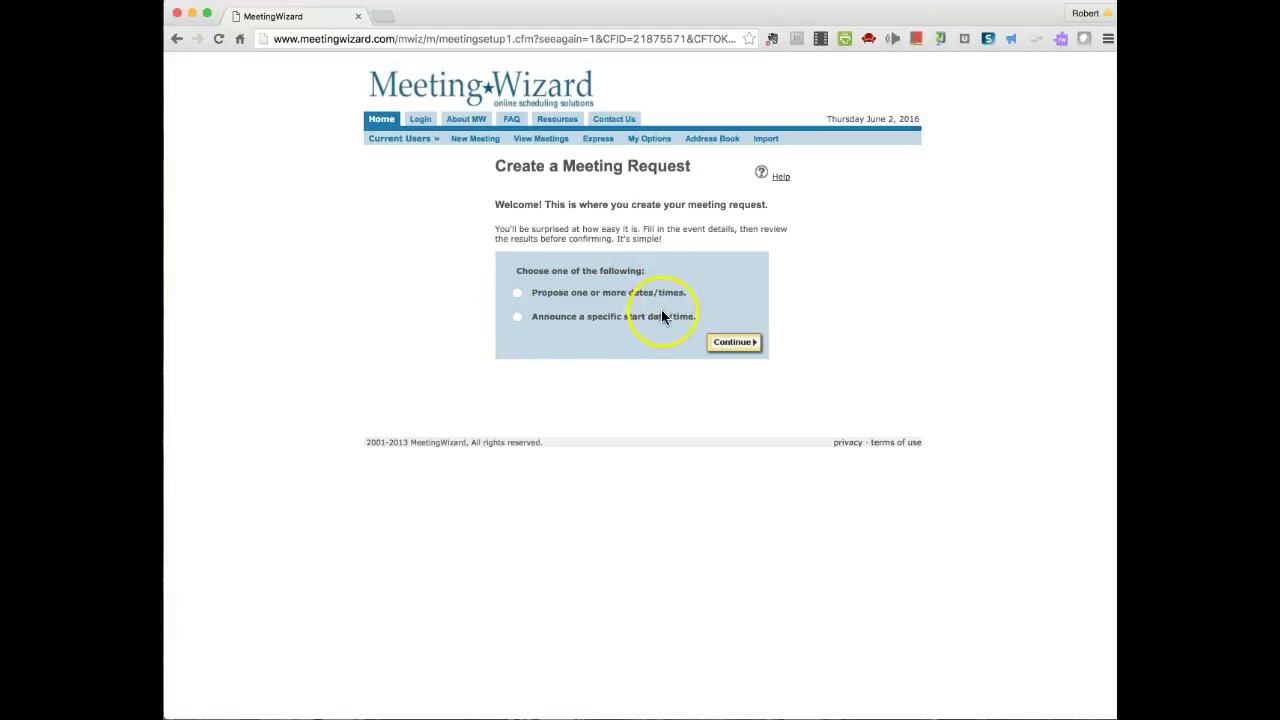
{"action": "left_click", "coordinate": [517, 292]}
{"action": "left_click", "coordinate": [735, 342]}
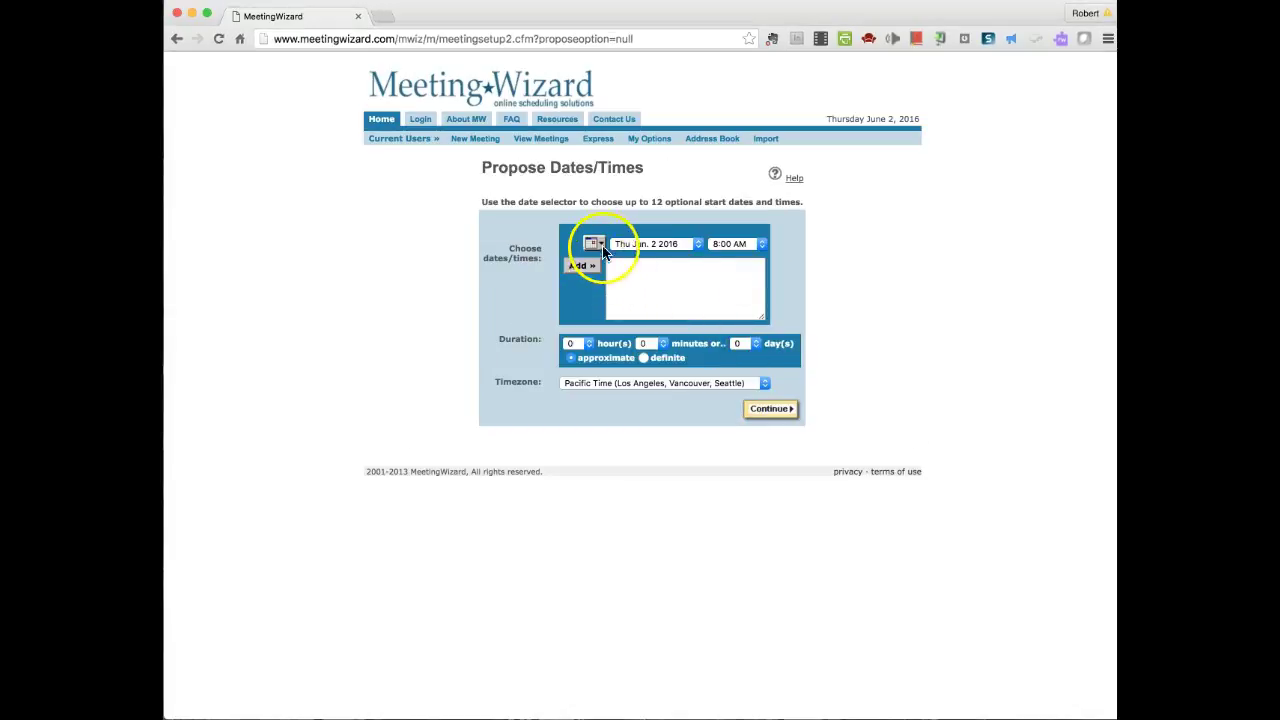
- Propose 8:00 AM on June 13, 14, 15 and 22, 2016
{"action": "left_click", "coordinate": [592, 245]}
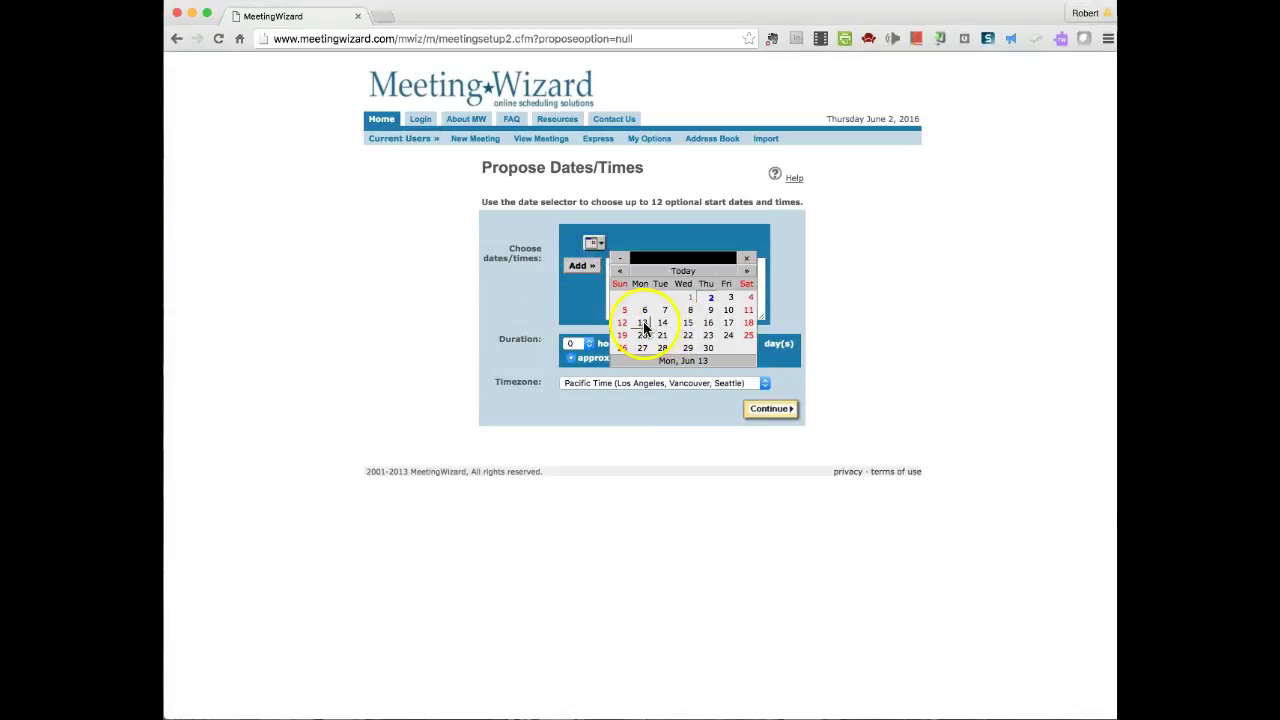
{"action": "left_click", "coordinate": [643, 325]}
{"action": "left_click", "coordinate": [588, 270]}
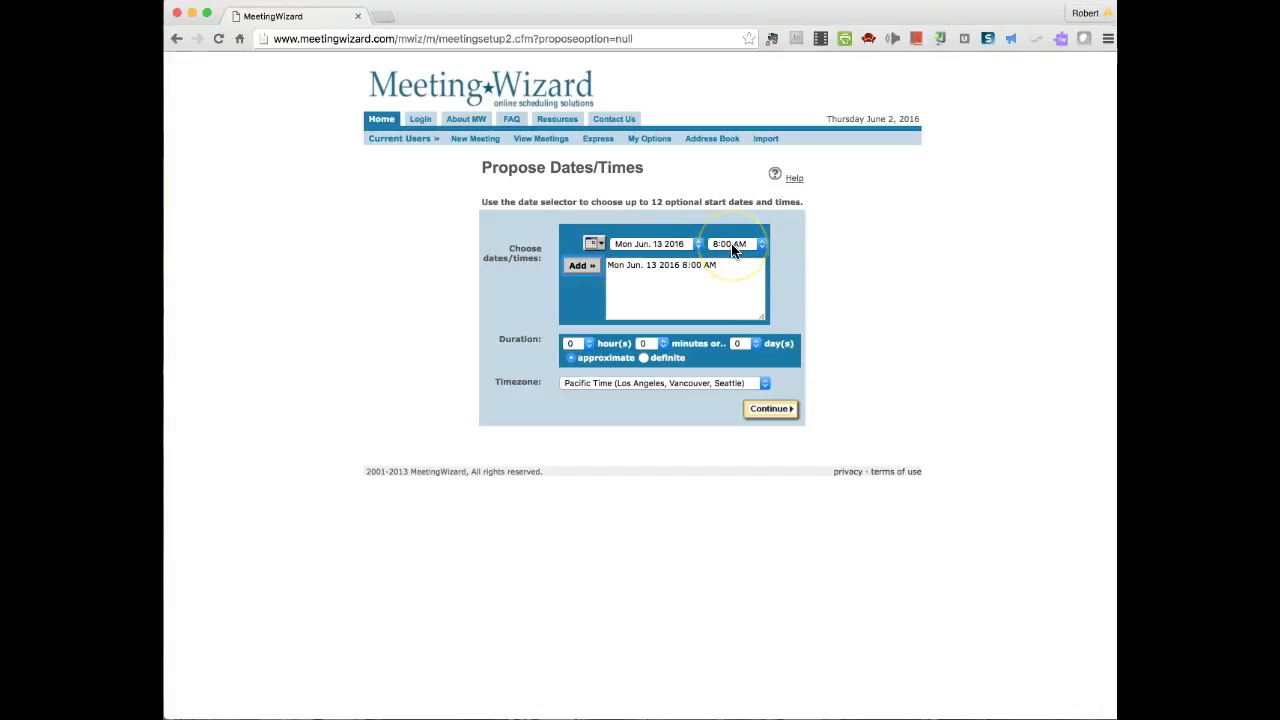
{"action": "left_click", "coordinate": [594, 244]}
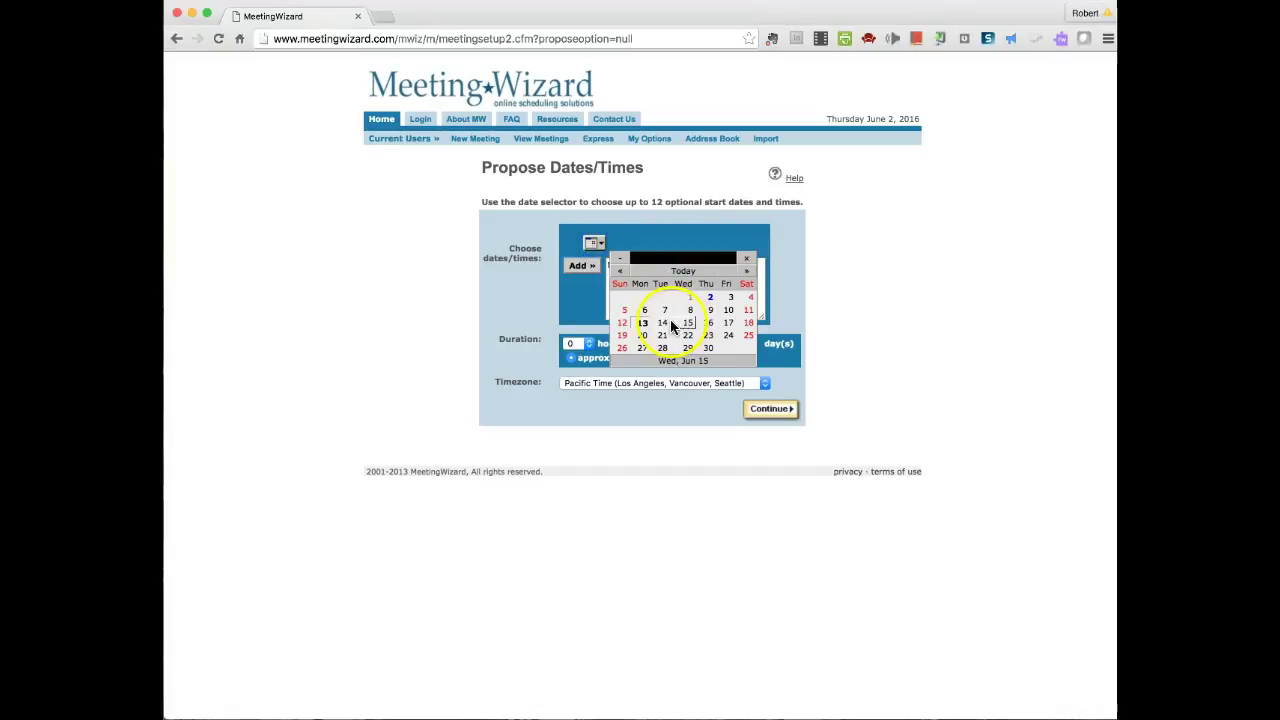
{"action": "left_click", "coordinate": [668, 320]}
{"action": "left_click", "coordinate": [577, 266]}
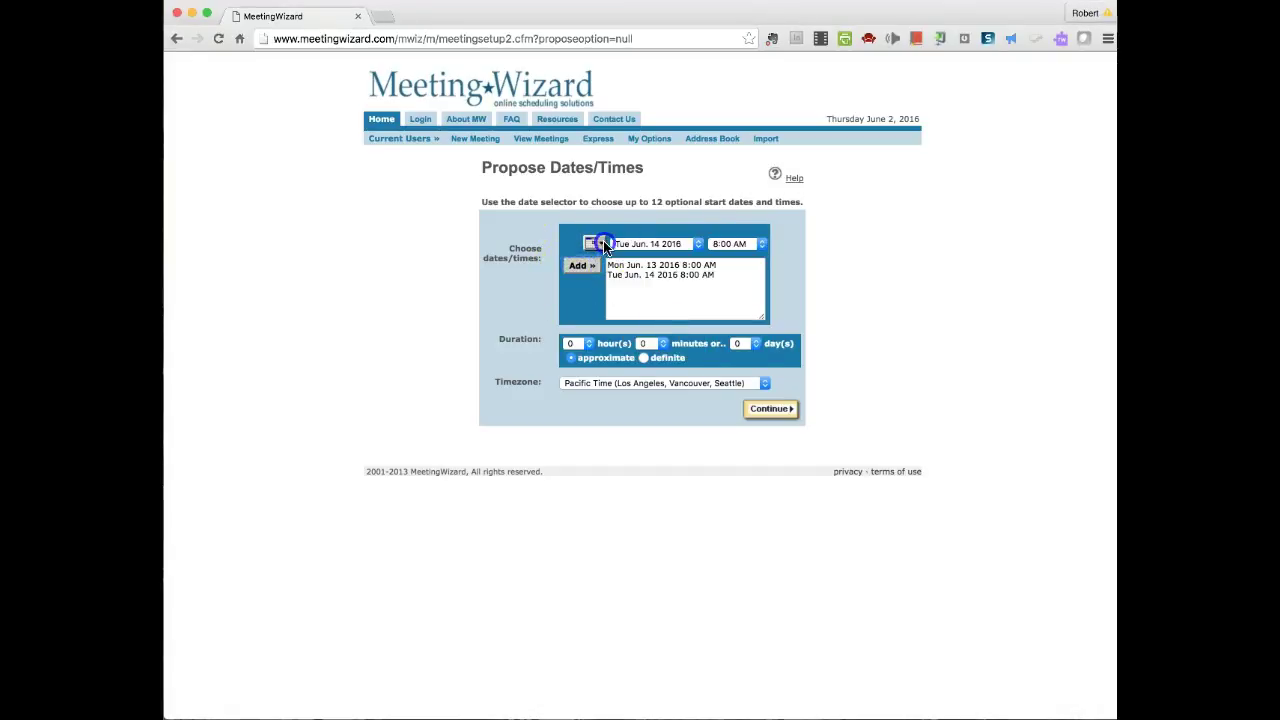
{"action": "left_click", "coordinate": [594, 243]}
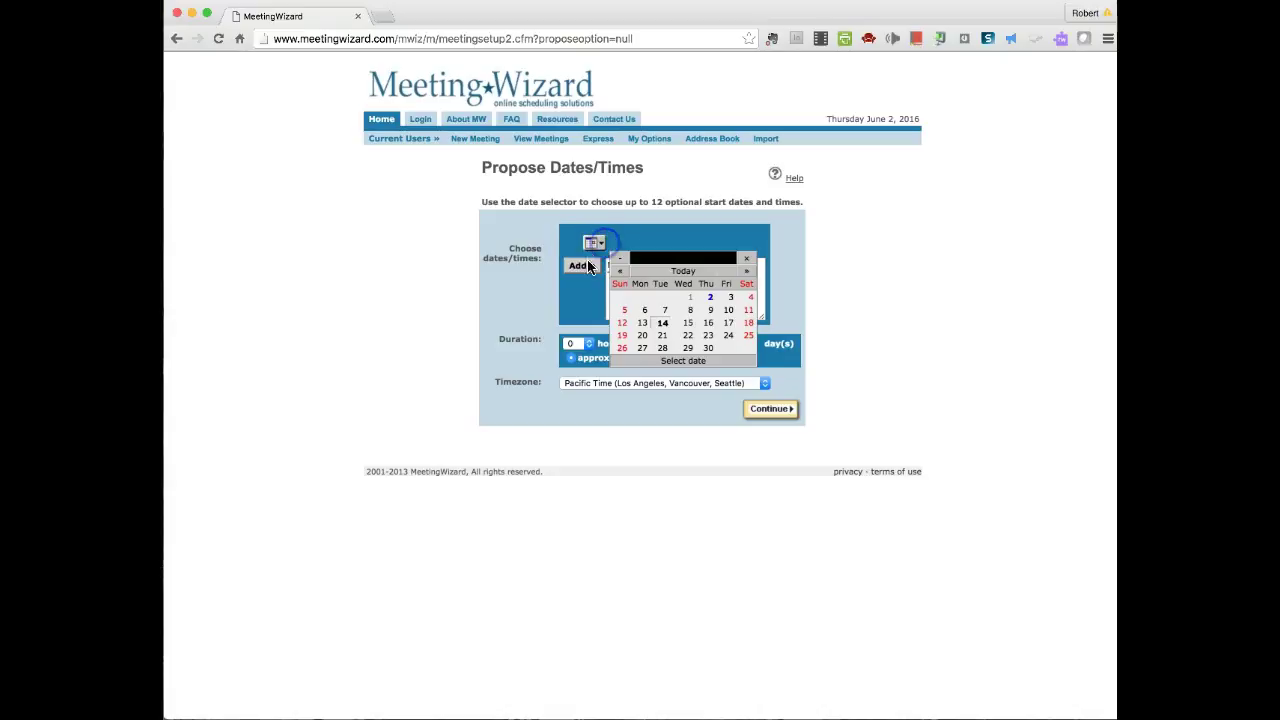
{"action": "left_click", "coordinate": [688, 322]}
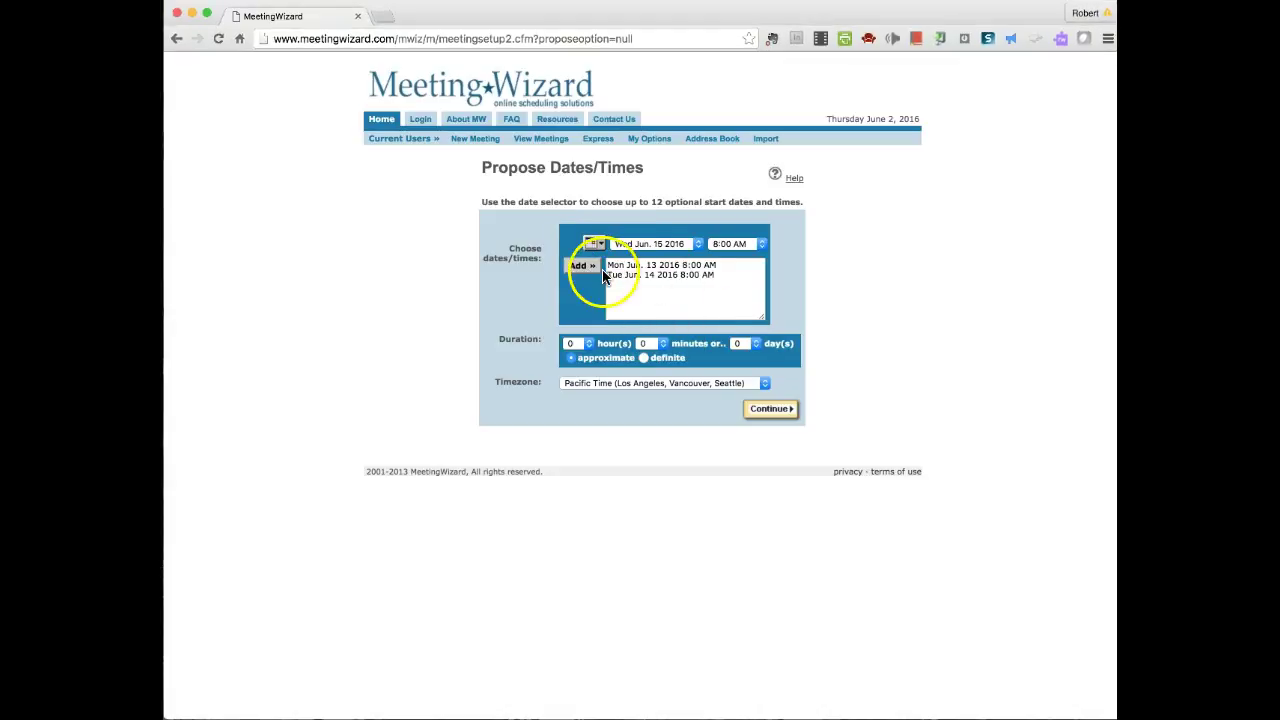
{"action": "left_click", "coordinate": [576, 267]}
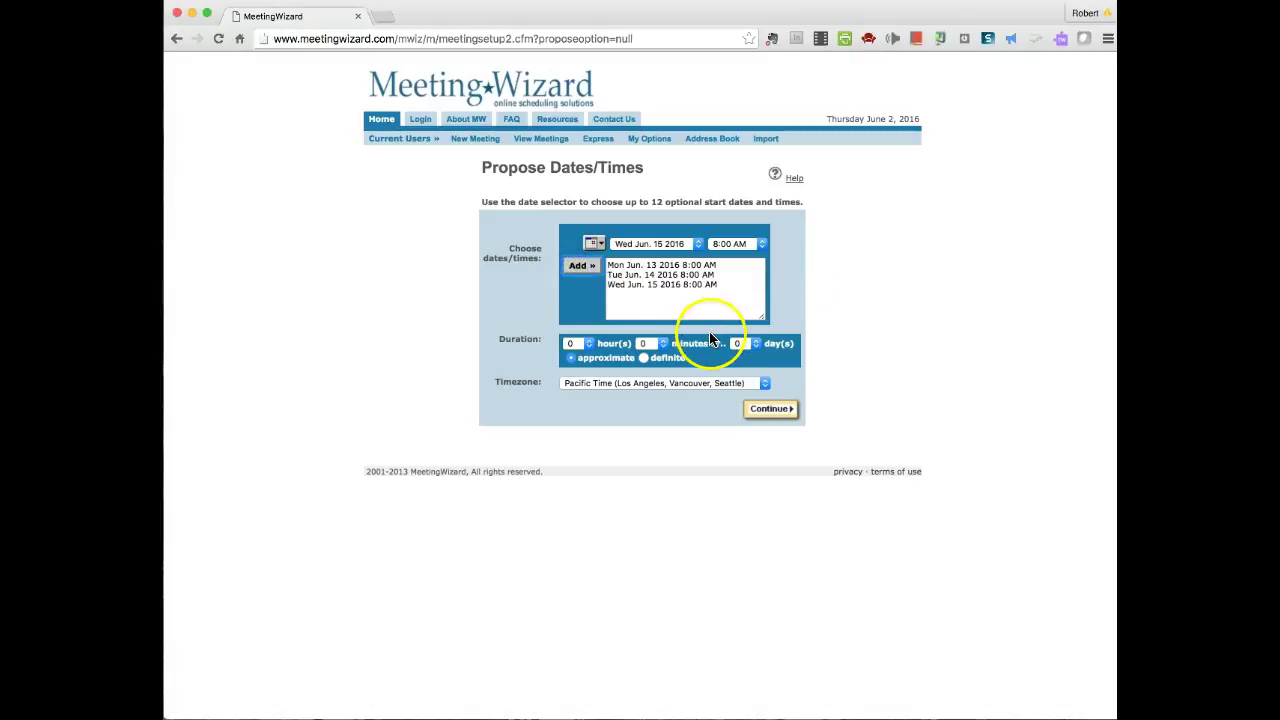
{"action": "left_click", "coordinate": [593, 245]}
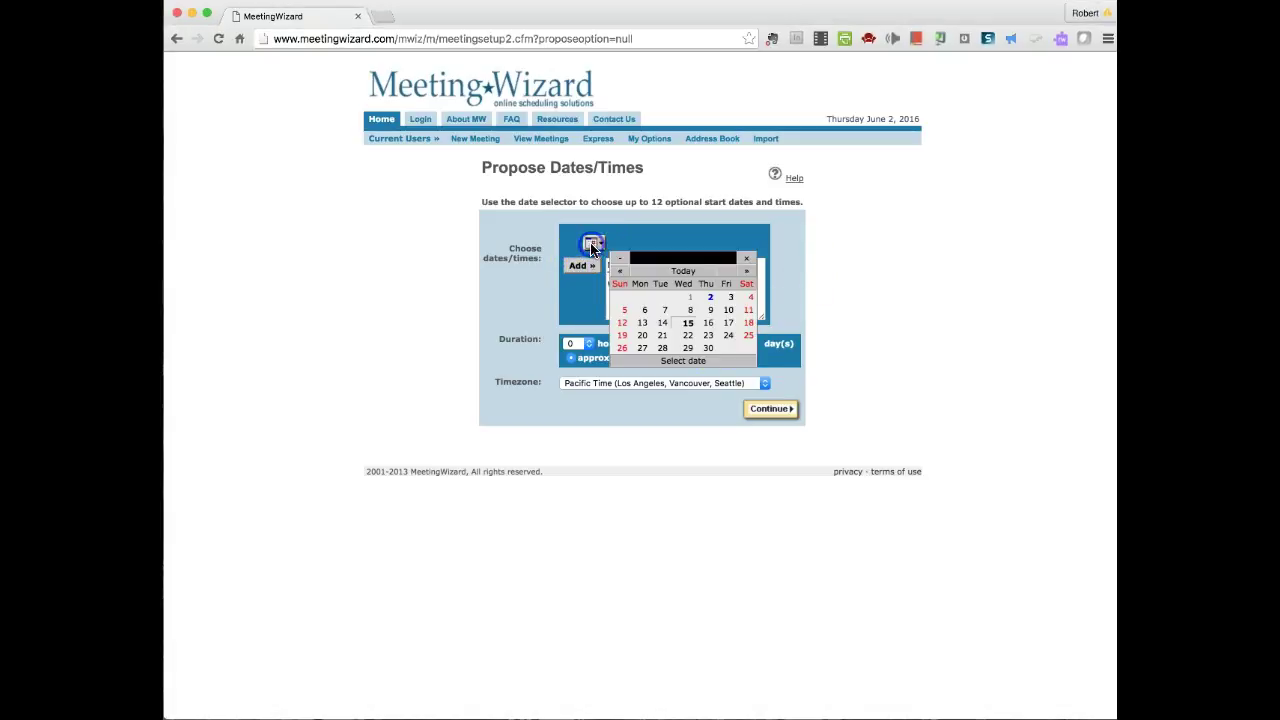
{"action": "left_click", "coordinate": [688, 340]}
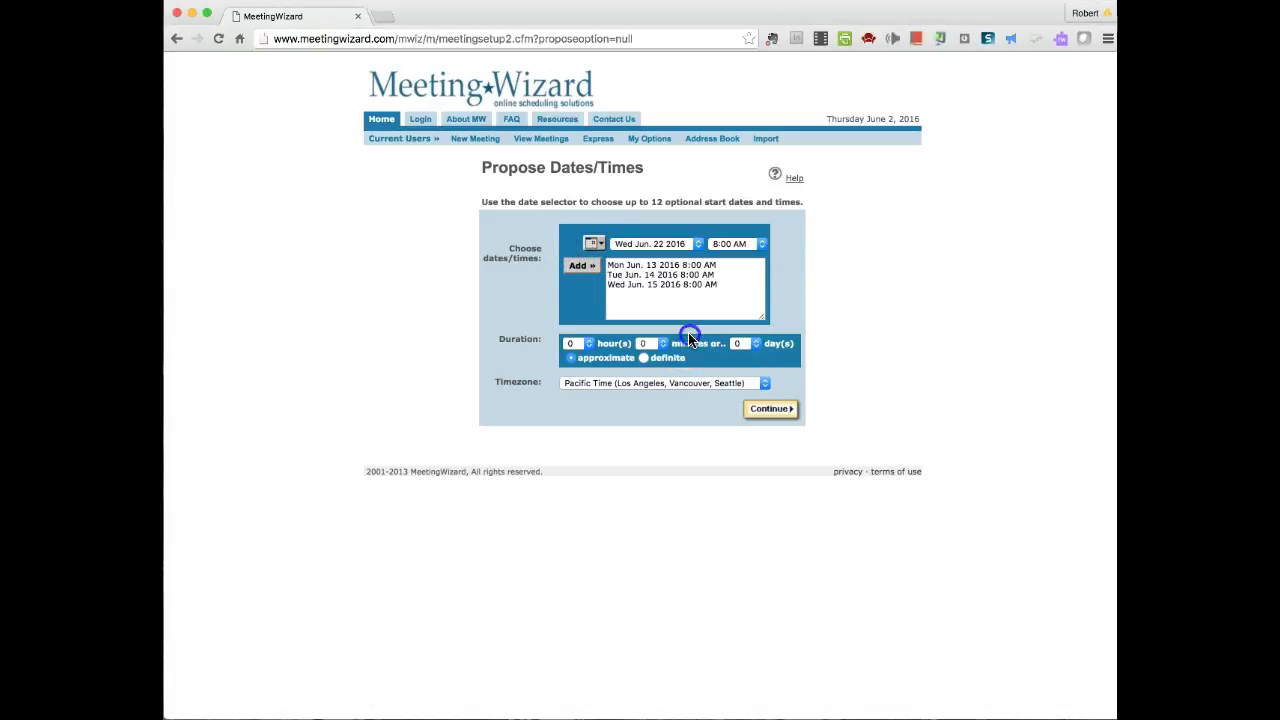
{"action": "left_click", "coordinate": [577, 266]}
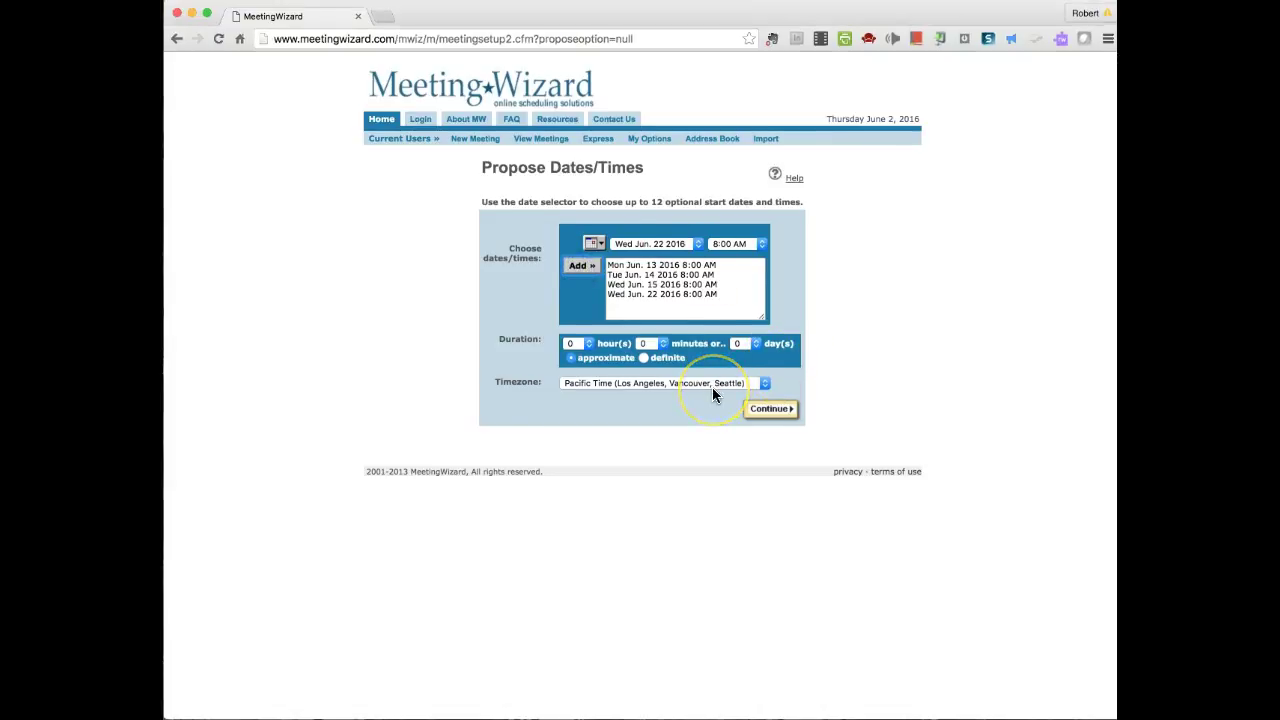
- Add Monday June 13, 2016 at 9:00 AM and 10:00 AM as further options
{"action": "left_click", "coordinate": [762, 248]}
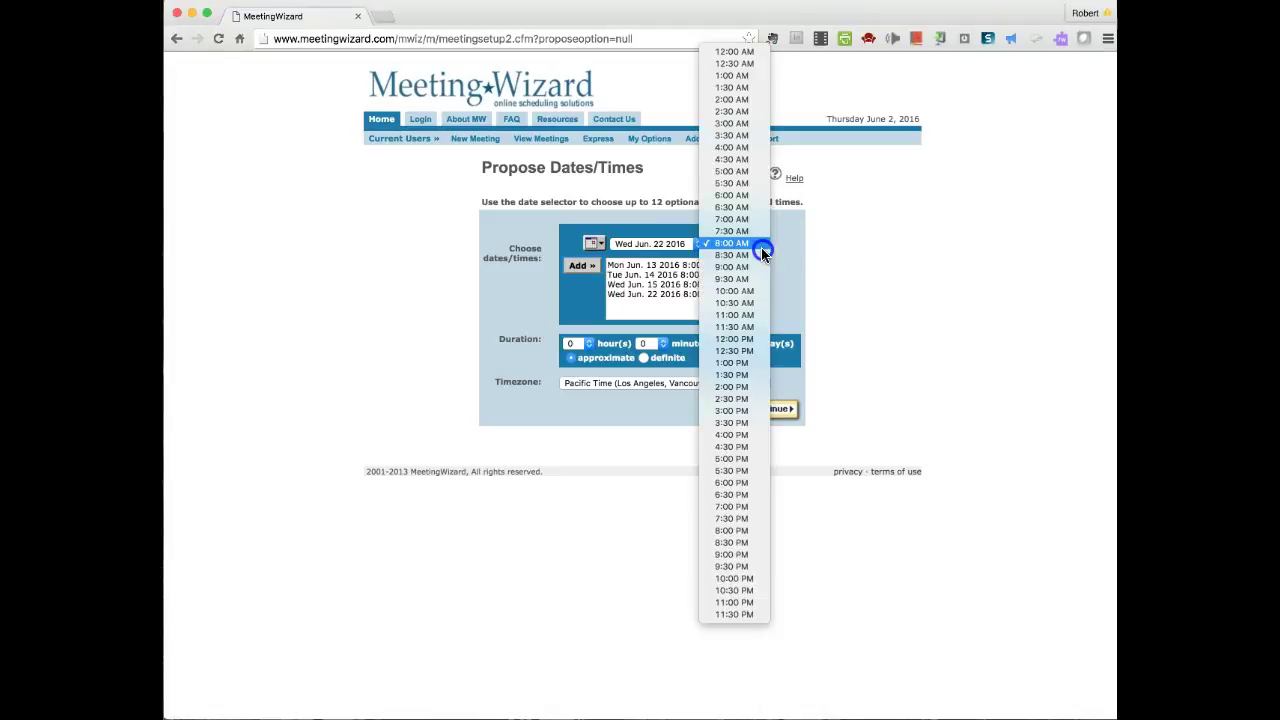
{"action": "left_click", "coordinate": [733, 267]}
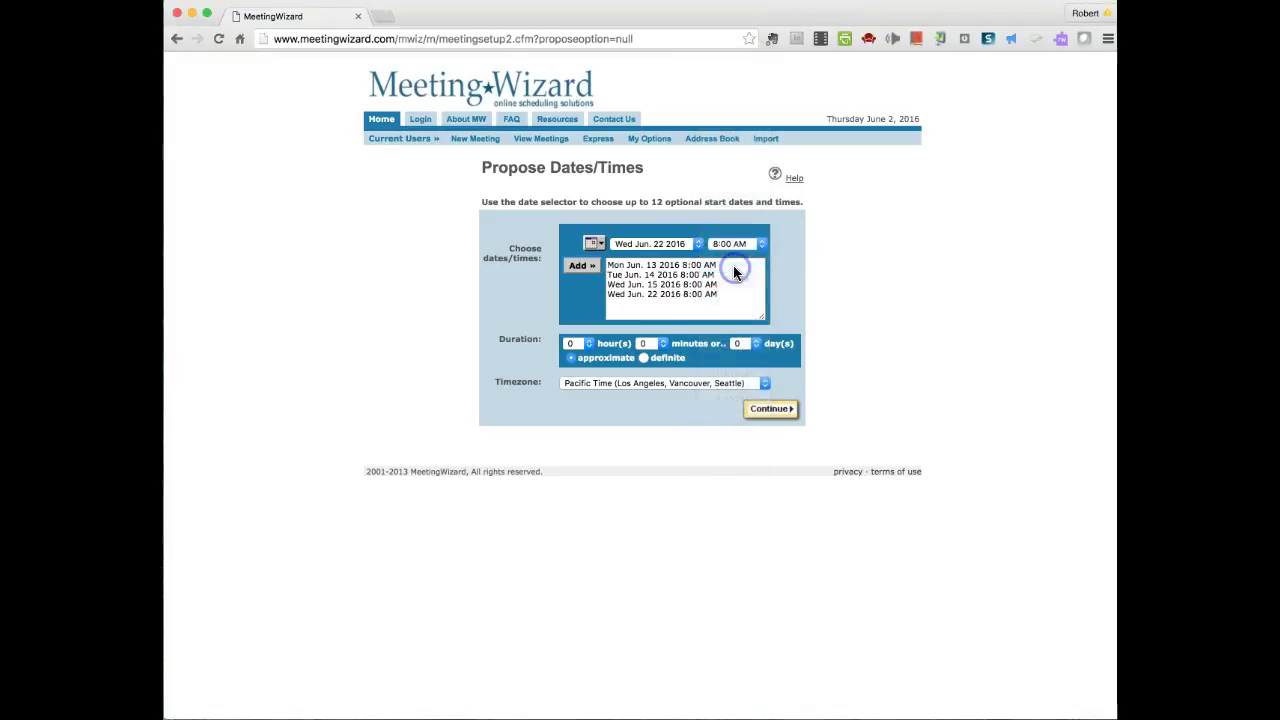
{"action": "left_click", "coordinate": [595, 244]}
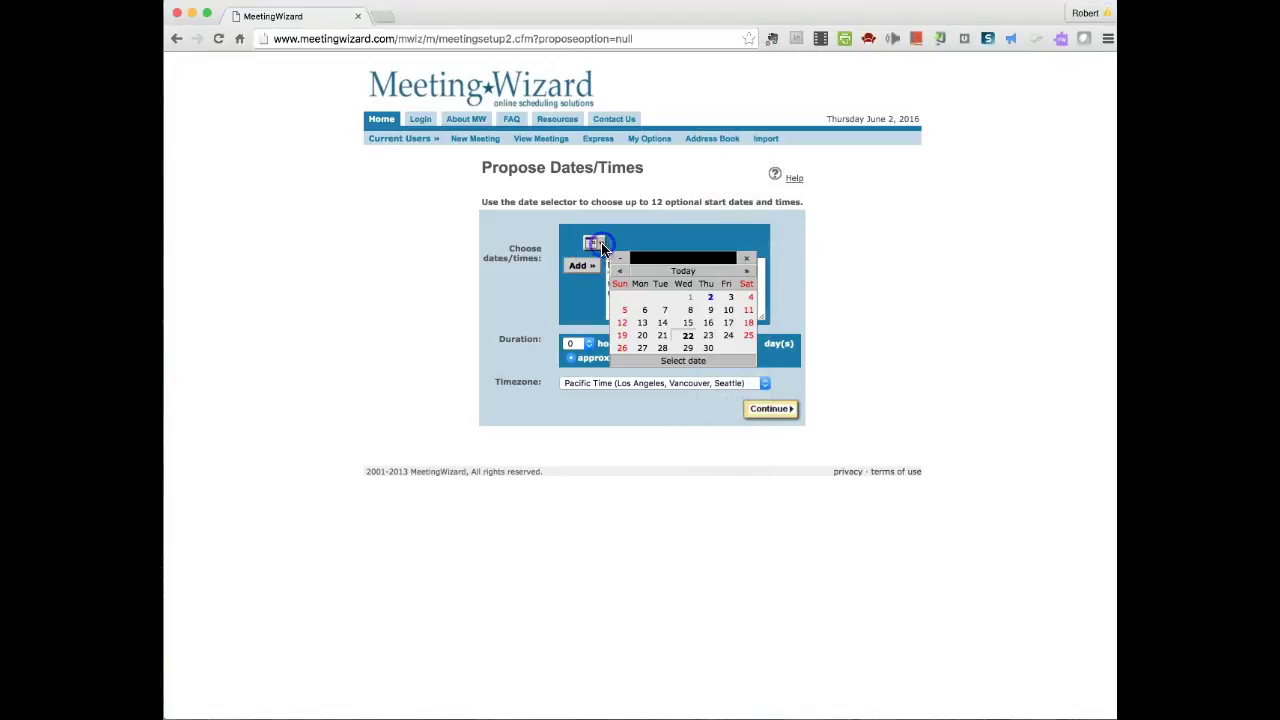
{"action": "left_click", "coordinate": [645, 322]}
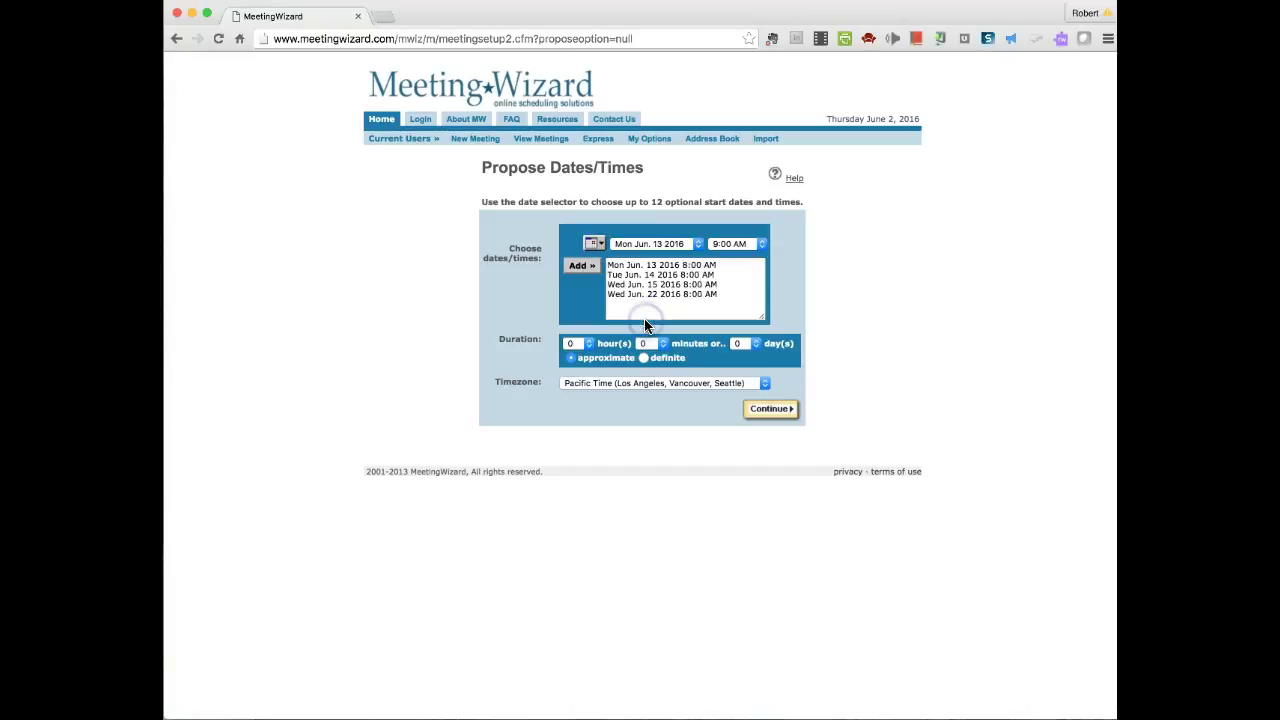
{"action": "left_click", "coordinate": [577, 267]}
{"action": "left_click", "coordinate": [598, 245]}
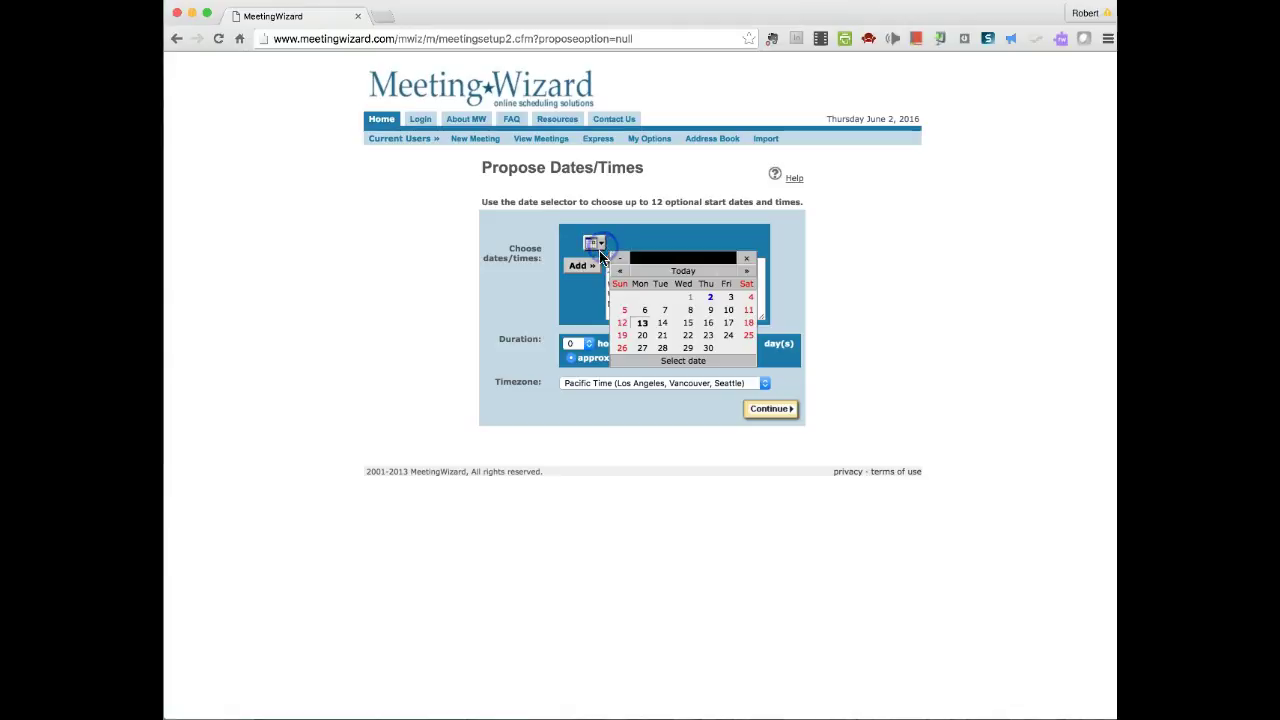
{"action": "left_click", "coordinate": [643, 325]}
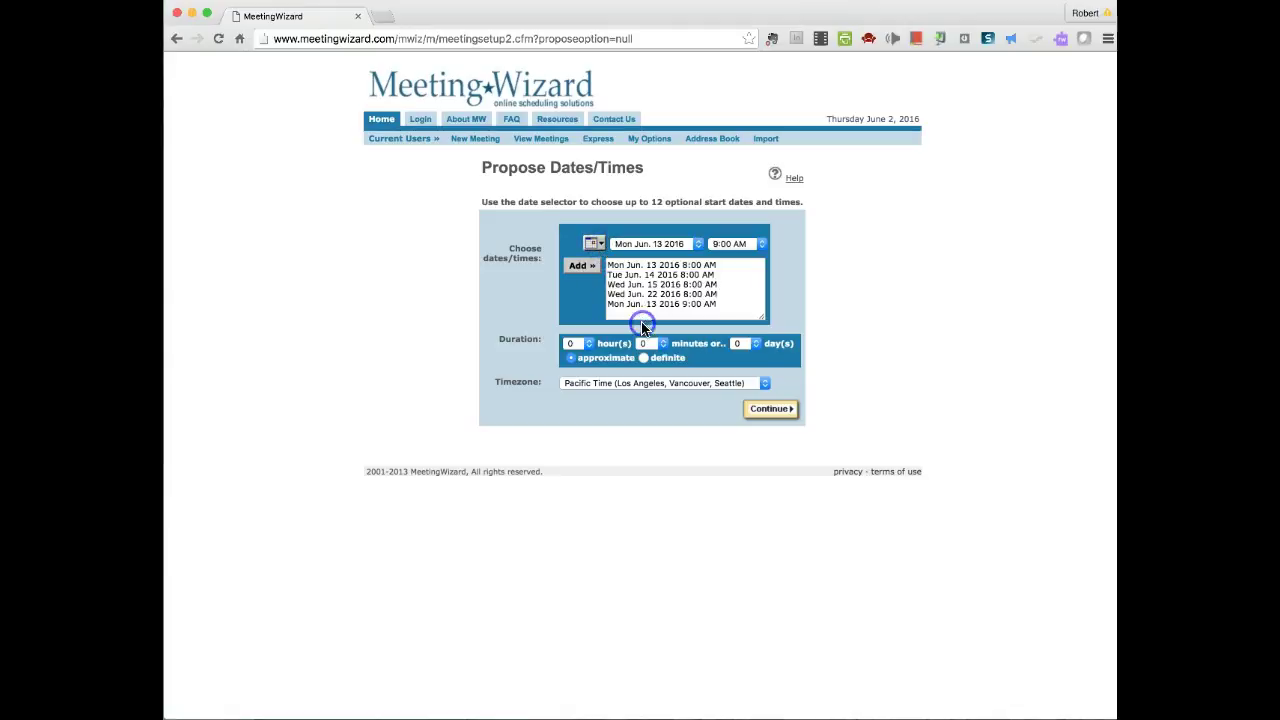
{"action": "left_click", "coordinate": [745, 244]}
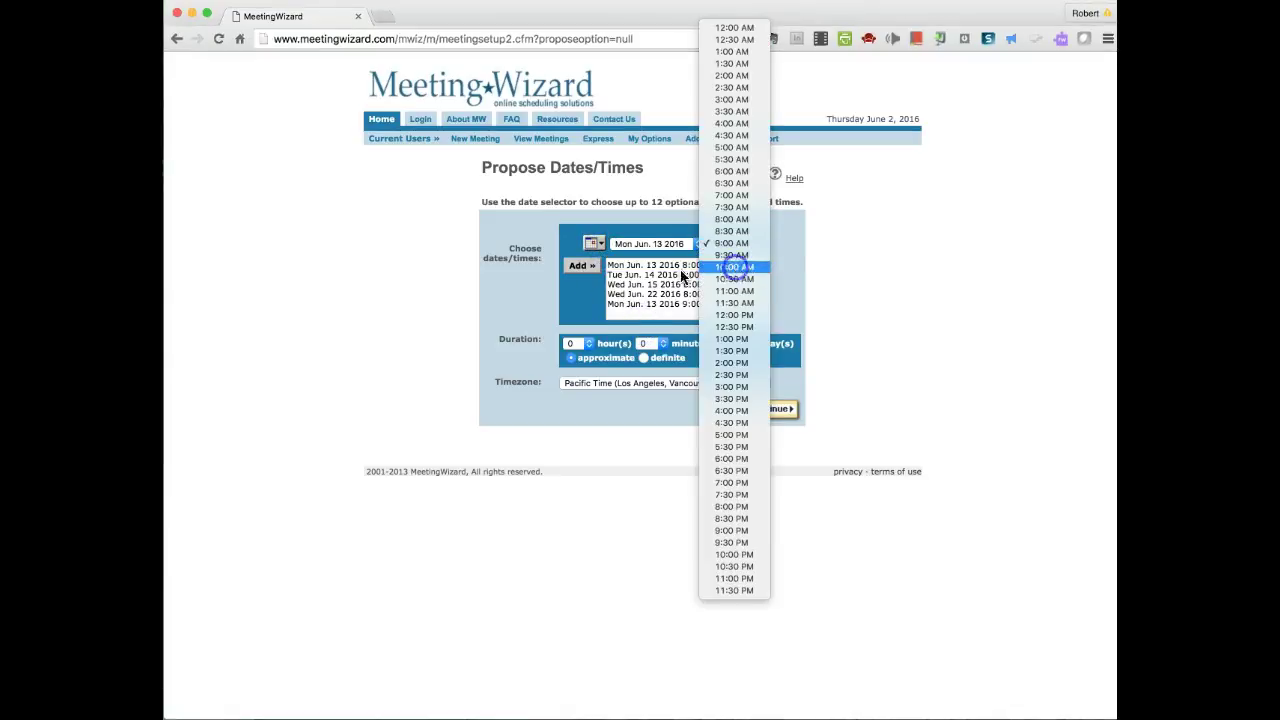
{"action": "left_click", "coordinate": [735, 268]}
{"action": "left_click", "coordinate": [579, 265]}
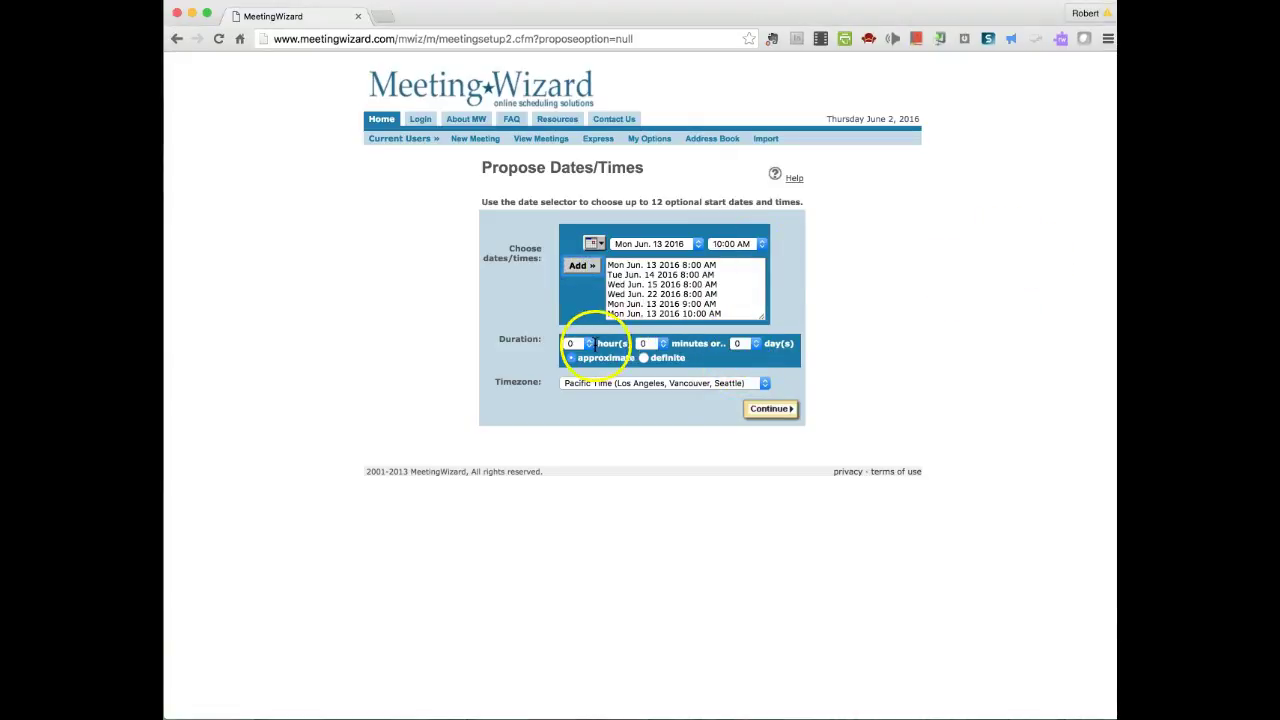
- Set an approximate 1-hour duration and Eastern Time, then submit the proposed times
{"action": "left_click", "coordinate": [582, 344]}
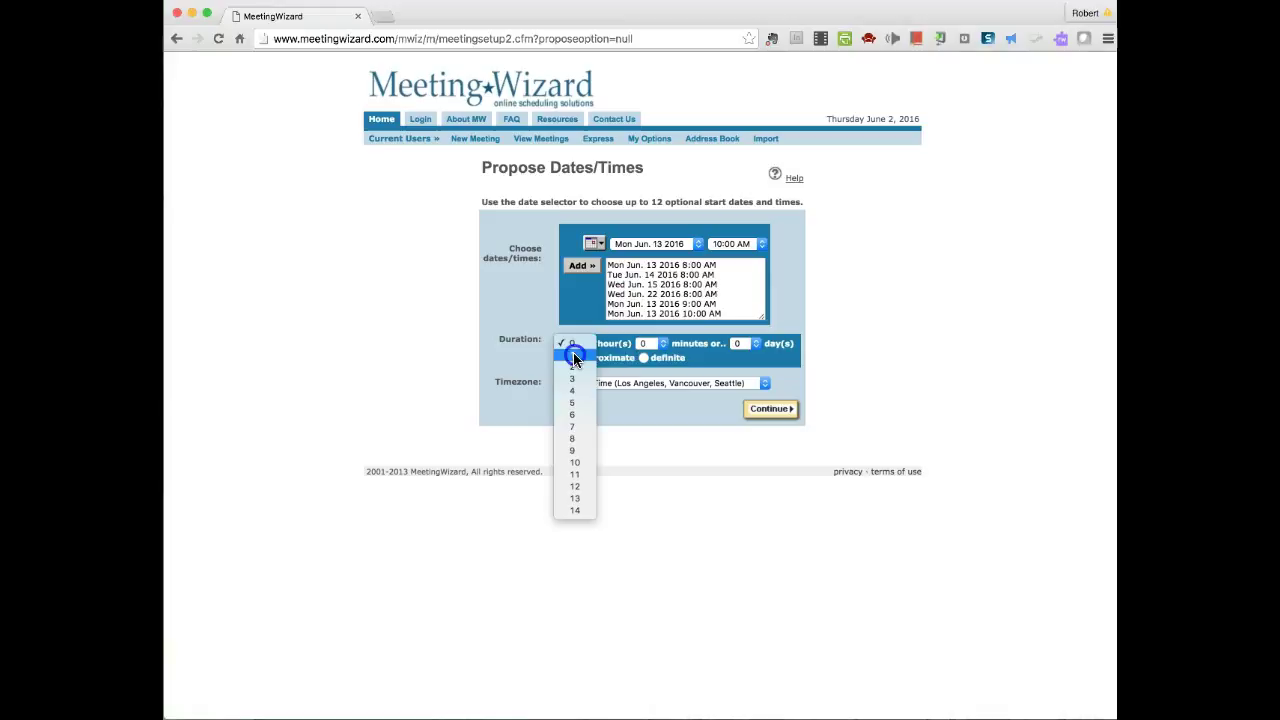
{"action": "left_click", "coordinate": [575, 356]}
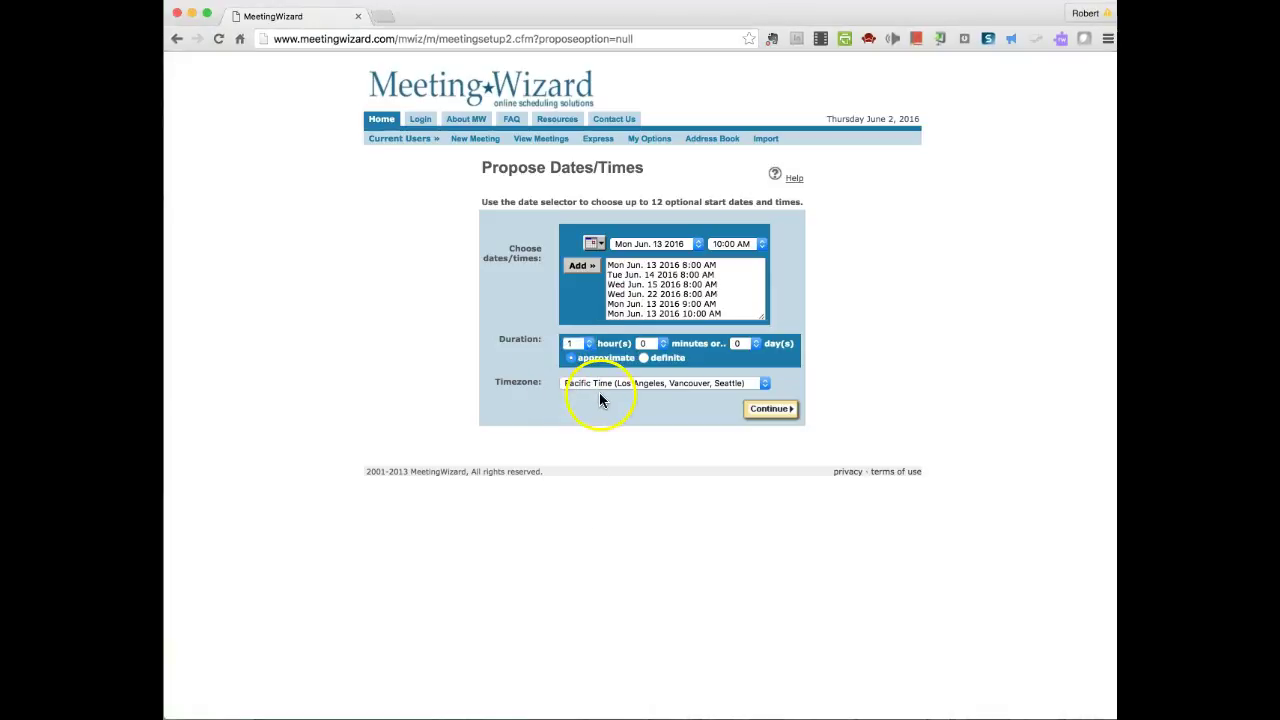
{"action": "left_click", "coordinate": [641, 358]}
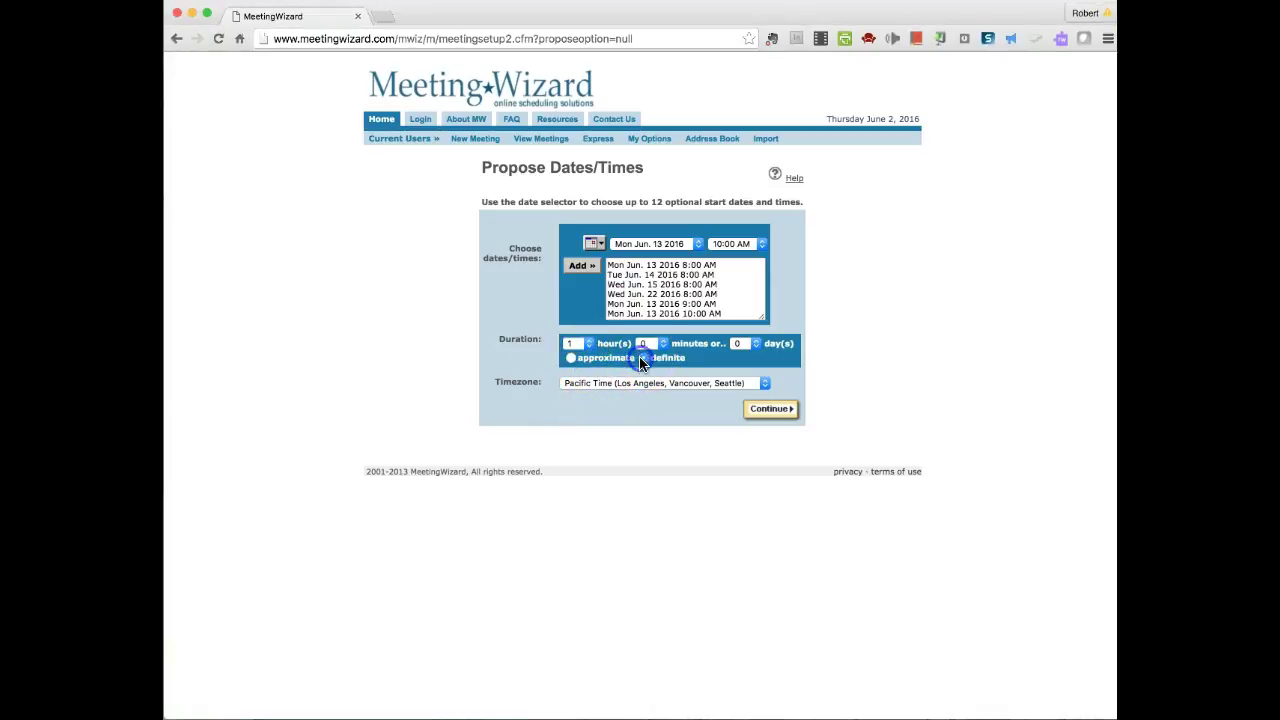
{"action": "left_click", "coordinate": [565, 358]}
{"action": "left_click", "coordinate": [765, 384]}
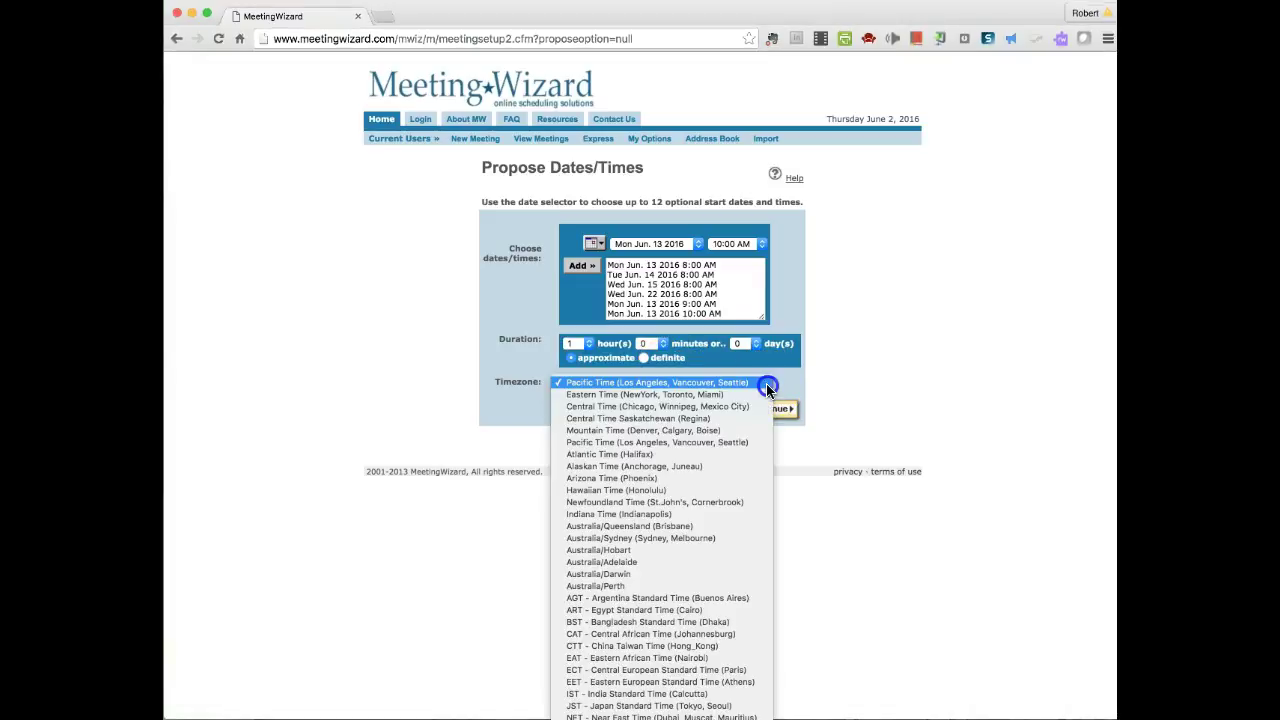
{"action": "left_click", "coordinate": [682, 394]}
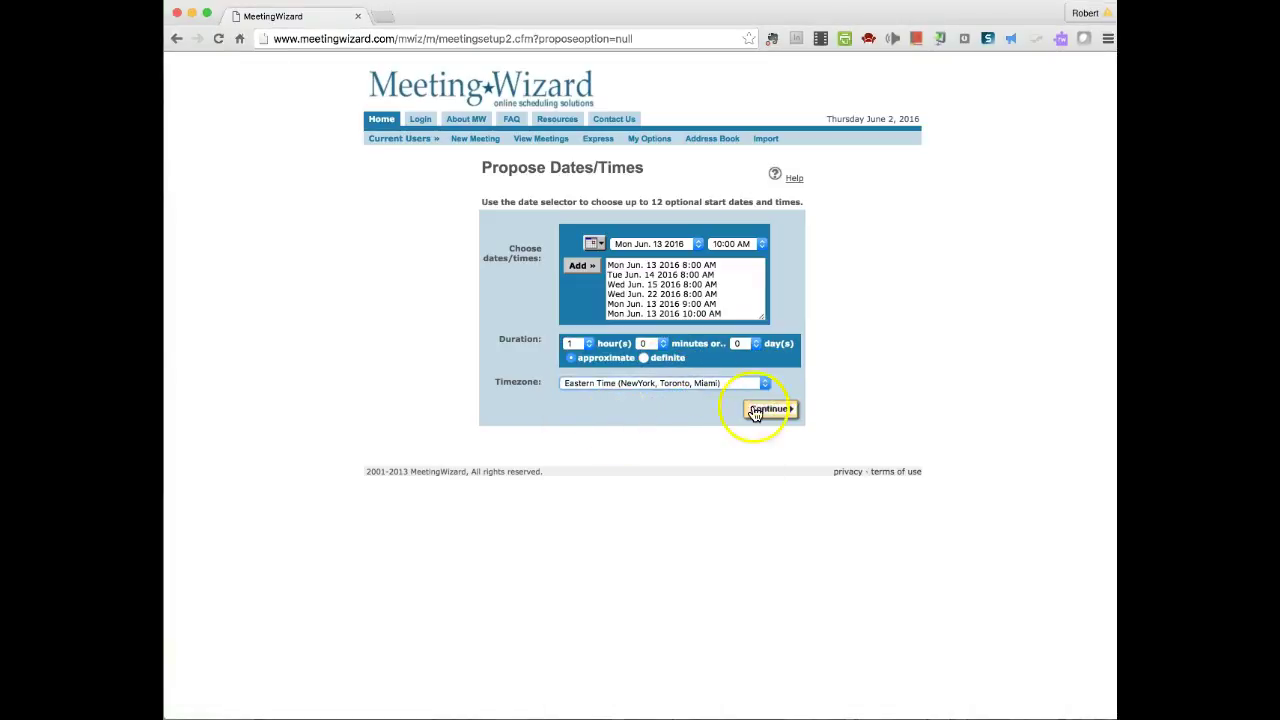
{"action": "left_click", "coordinate": [773, 413]}
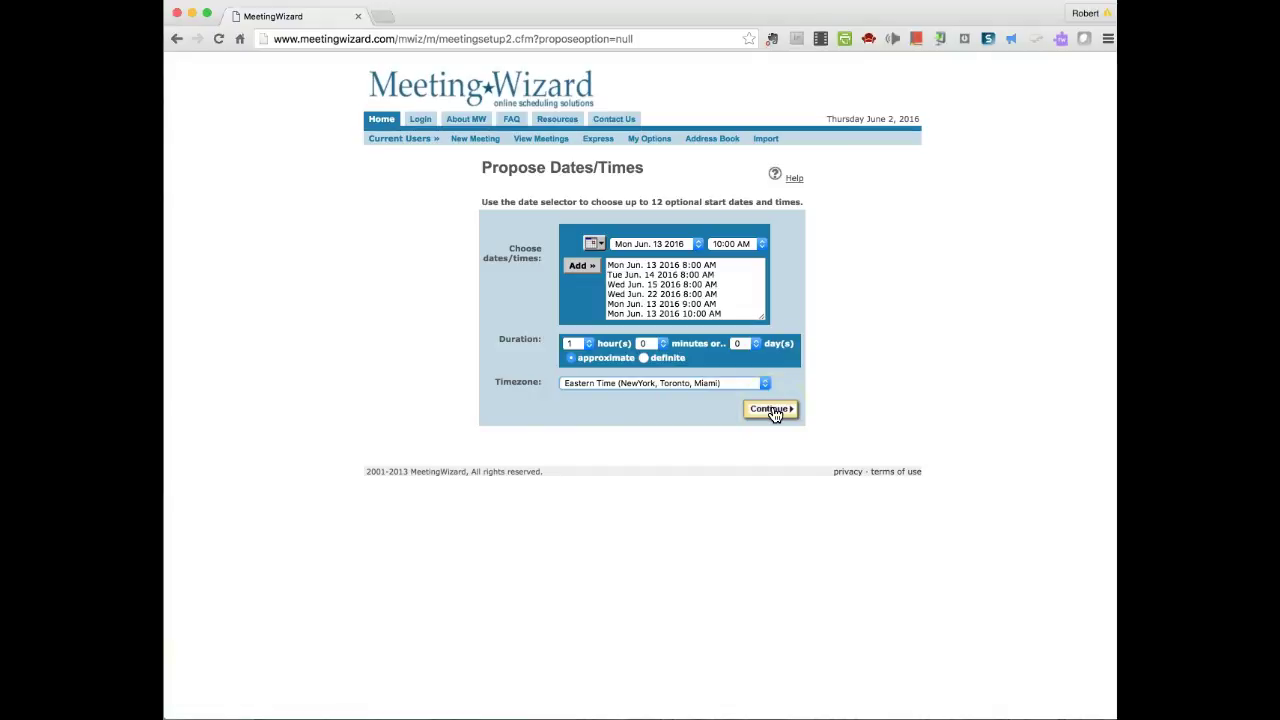
- Title the meeting 'Operations Meeting', keep face-to-face format, and add a participant's e-mail address
{"action": "left_click", "coordinate": [495, 215]}
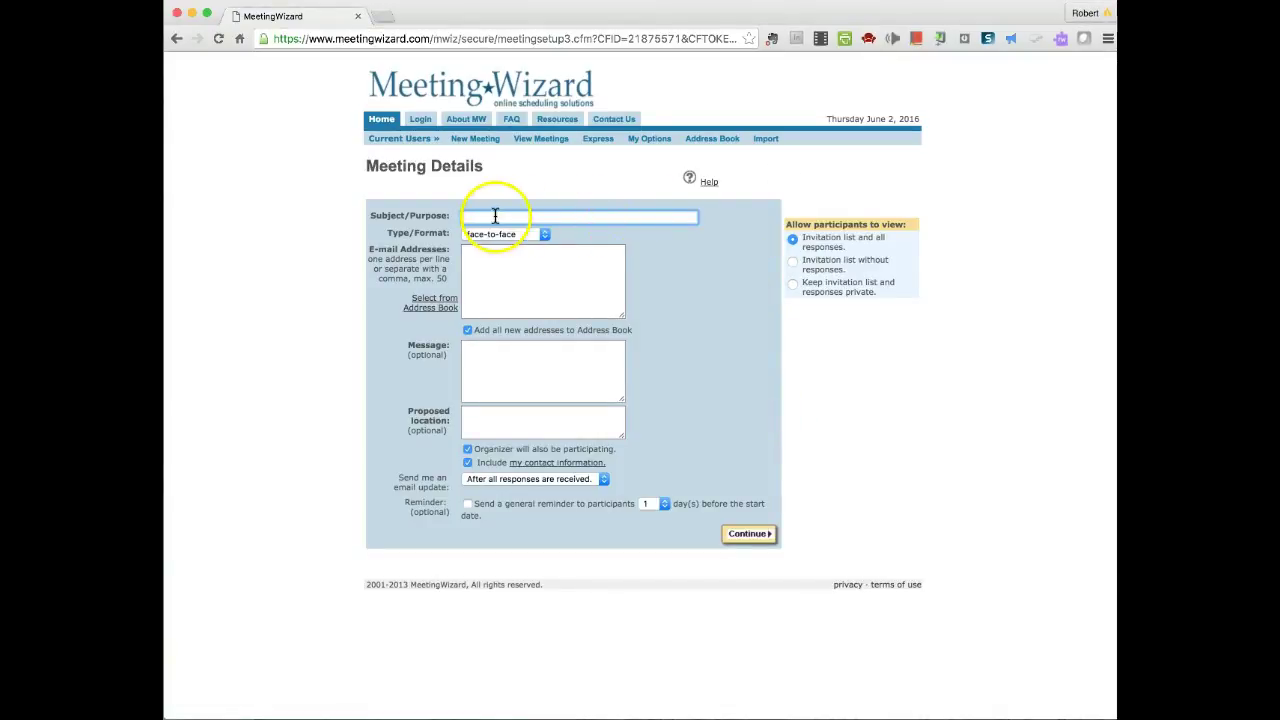
{"action": "type", "text": "Operat"}
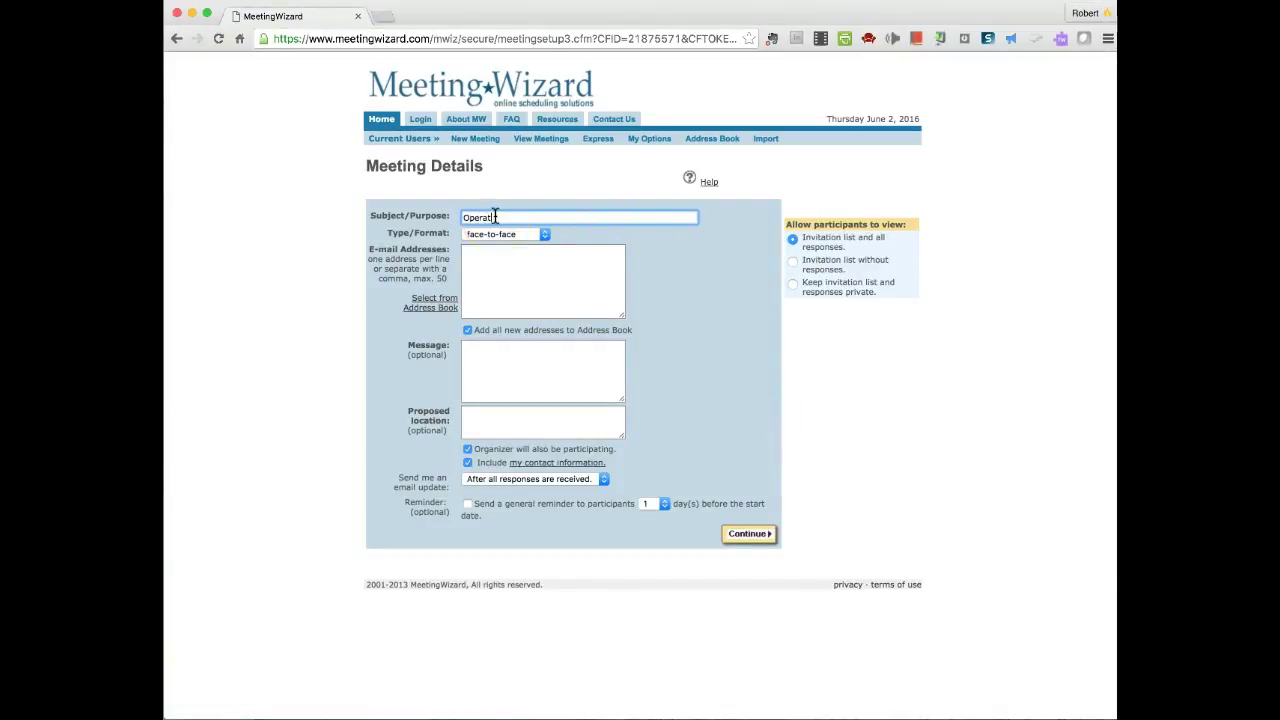
{"action": "type", "text": "ions Meeting"}
{"action": "left_click", "coordinate": [541, 218]}
{"action": "left_click", "coordinate": [544, 236]}
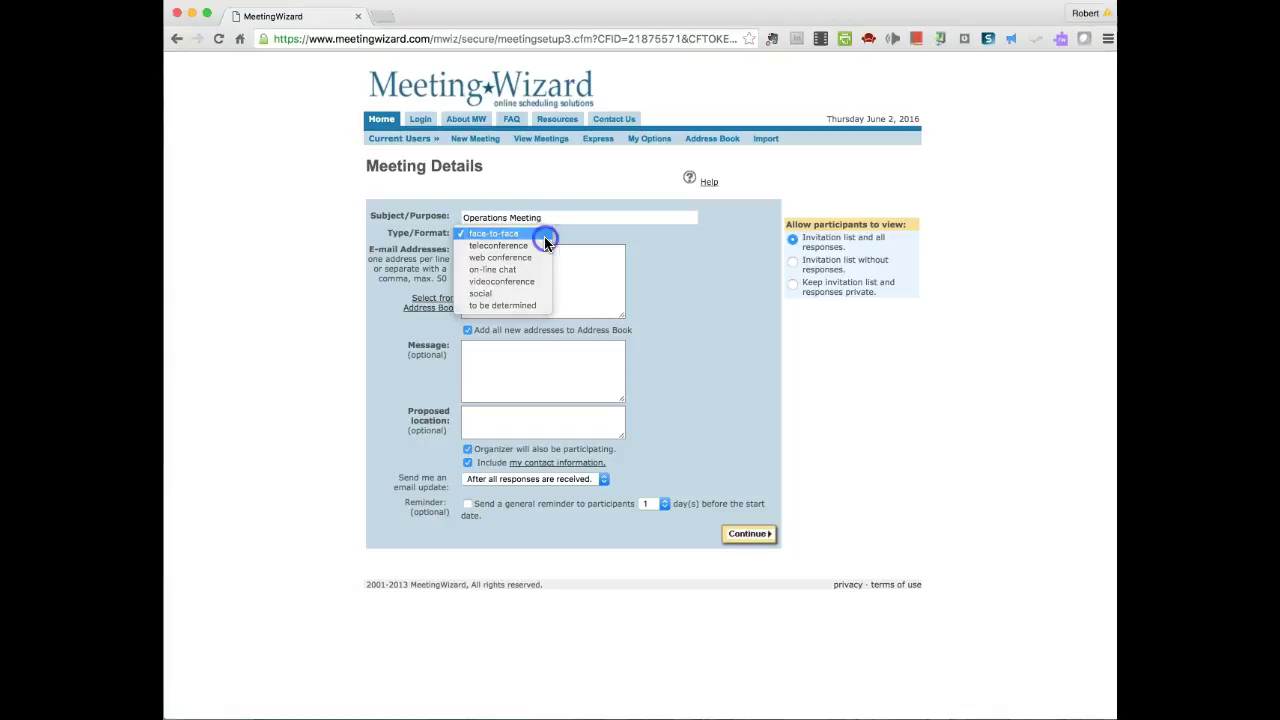
{"action": "left_click", "coordinate": [540, 235]}
{"action": "left_click", "coordinate": [462, 258]}
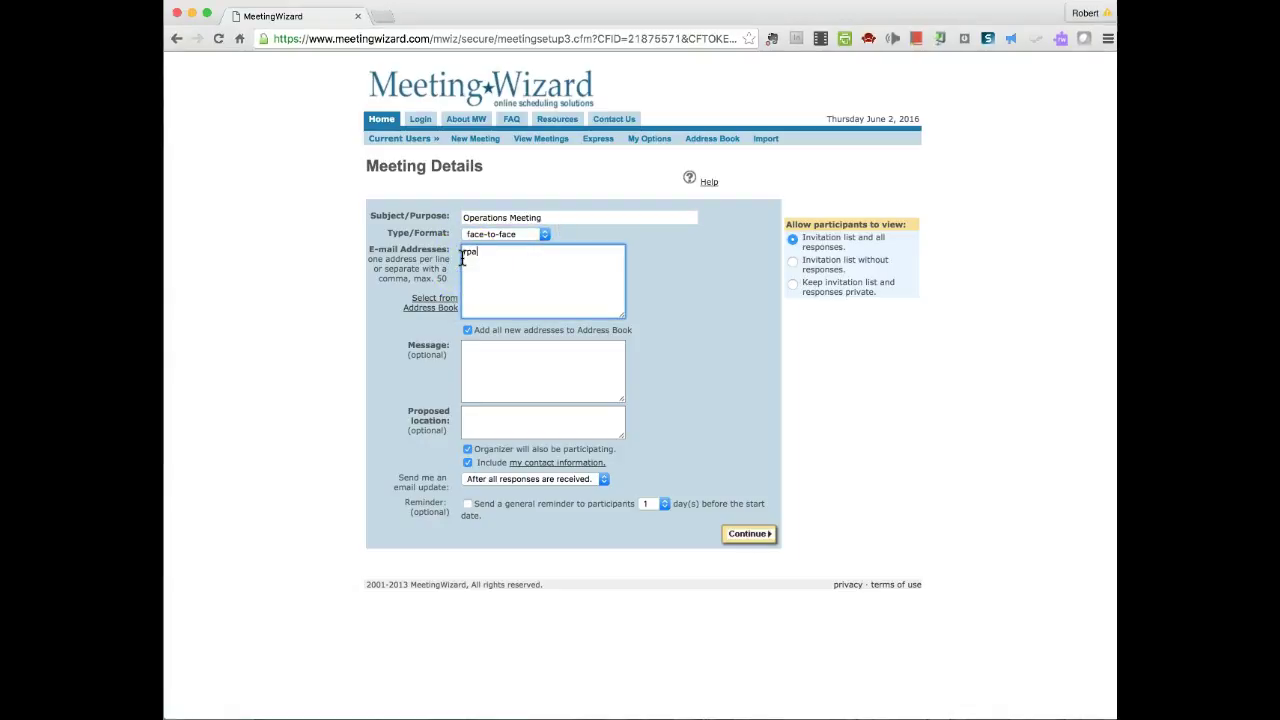
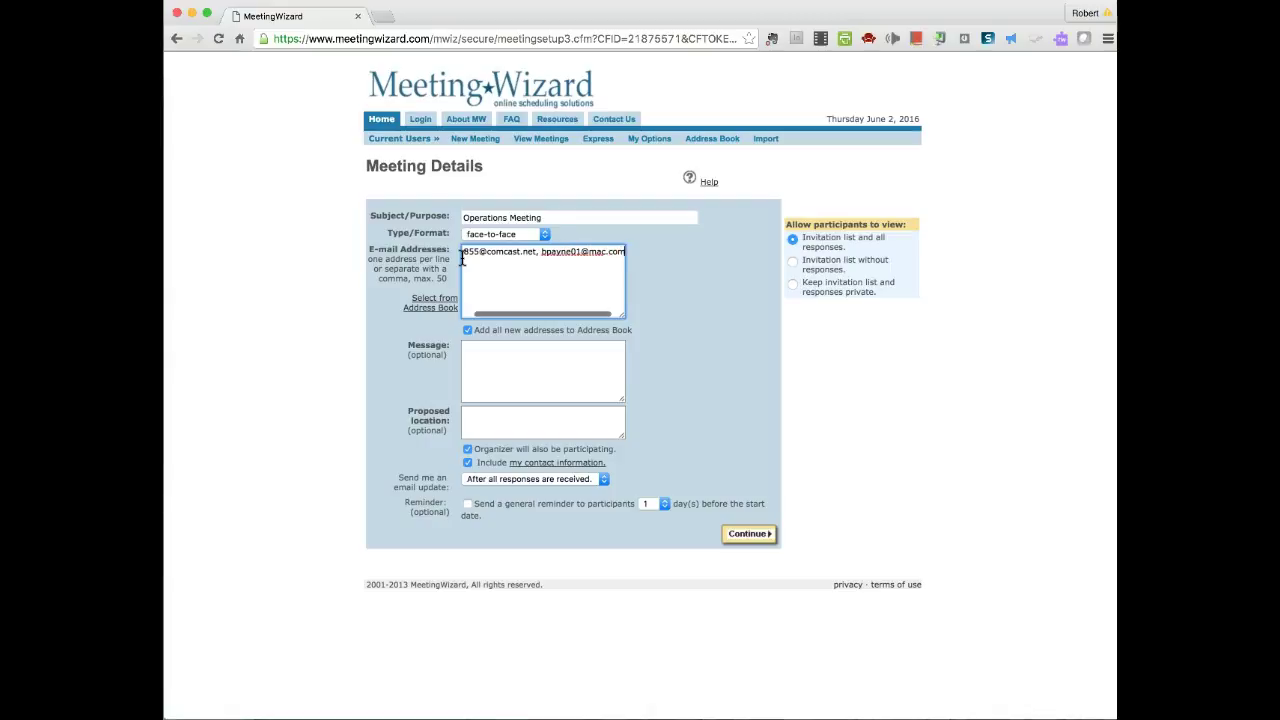
{"action": "left_click", "coordinate": [557, 272]}
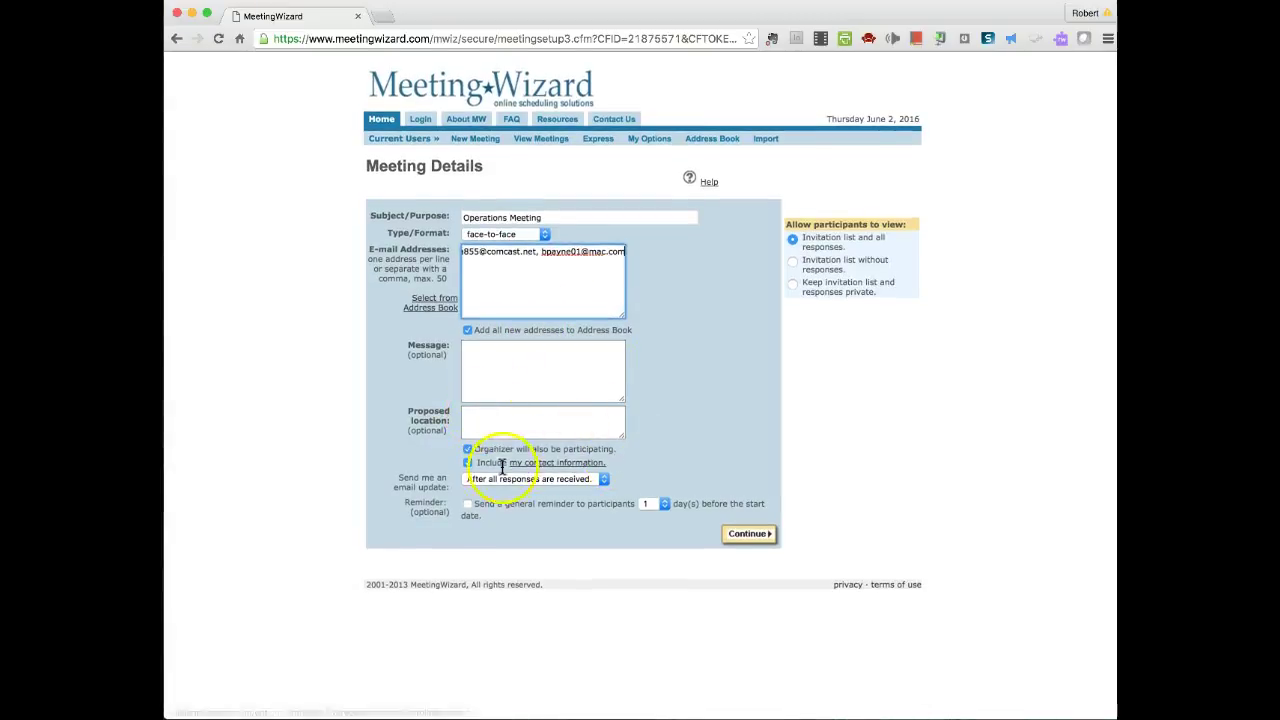
- Request e-mail updates as each response arrives, enable a 2-day participant reminder, and continue
{"action": "left_click", "coordinate": [602, 482]}
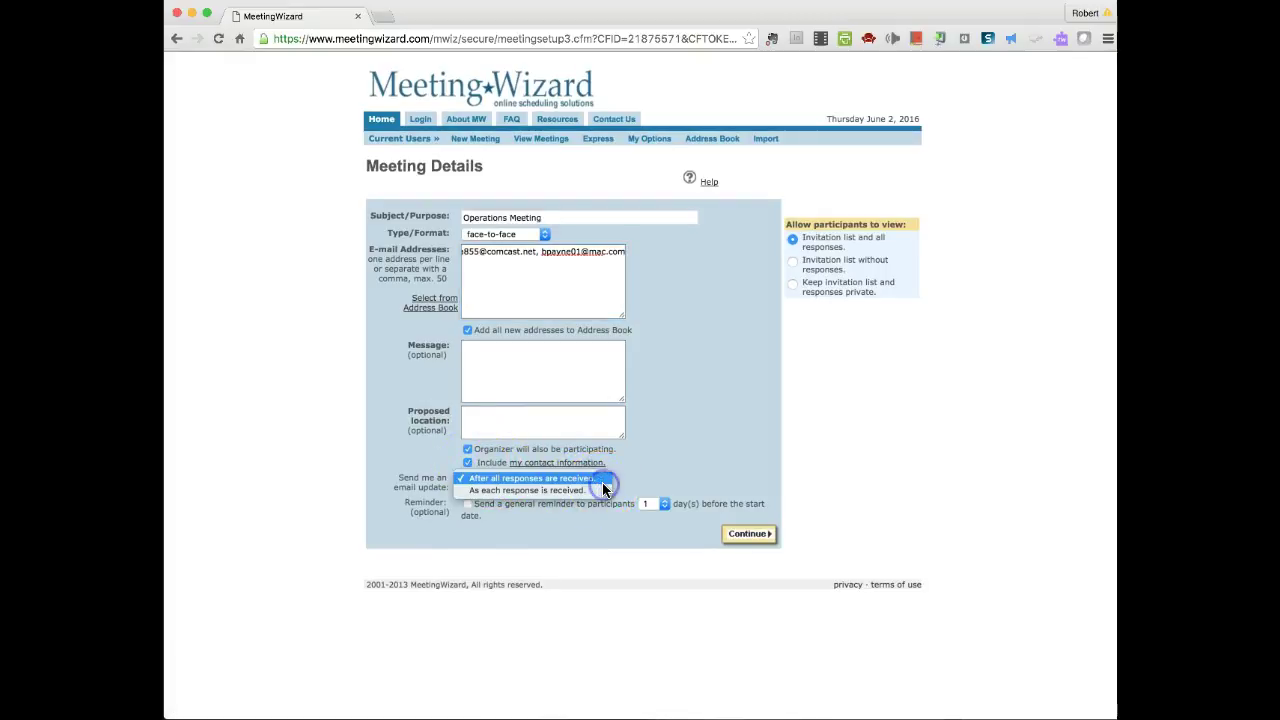
{"action": "left_click", "coordinate": [545, 491]}
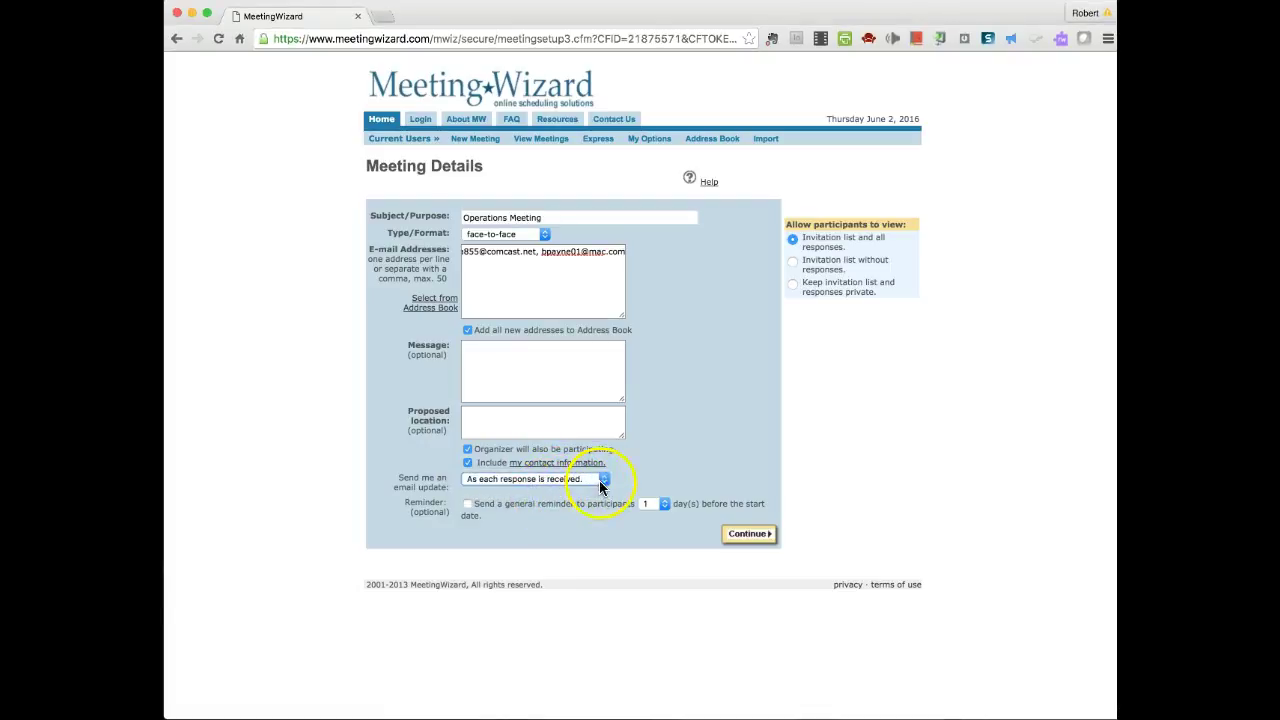
{"action": "left_click", "coordinate": [600, 480]}
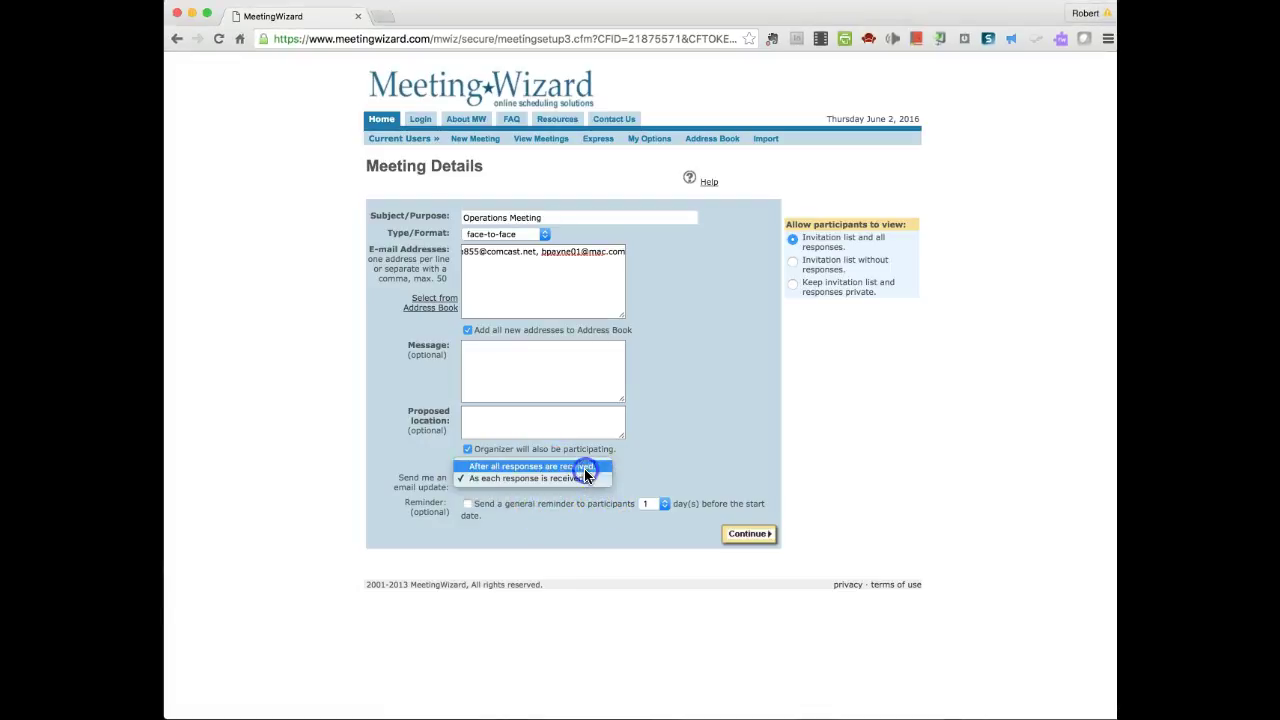
{"action": "left_click", "coordinate": [586, 468]}
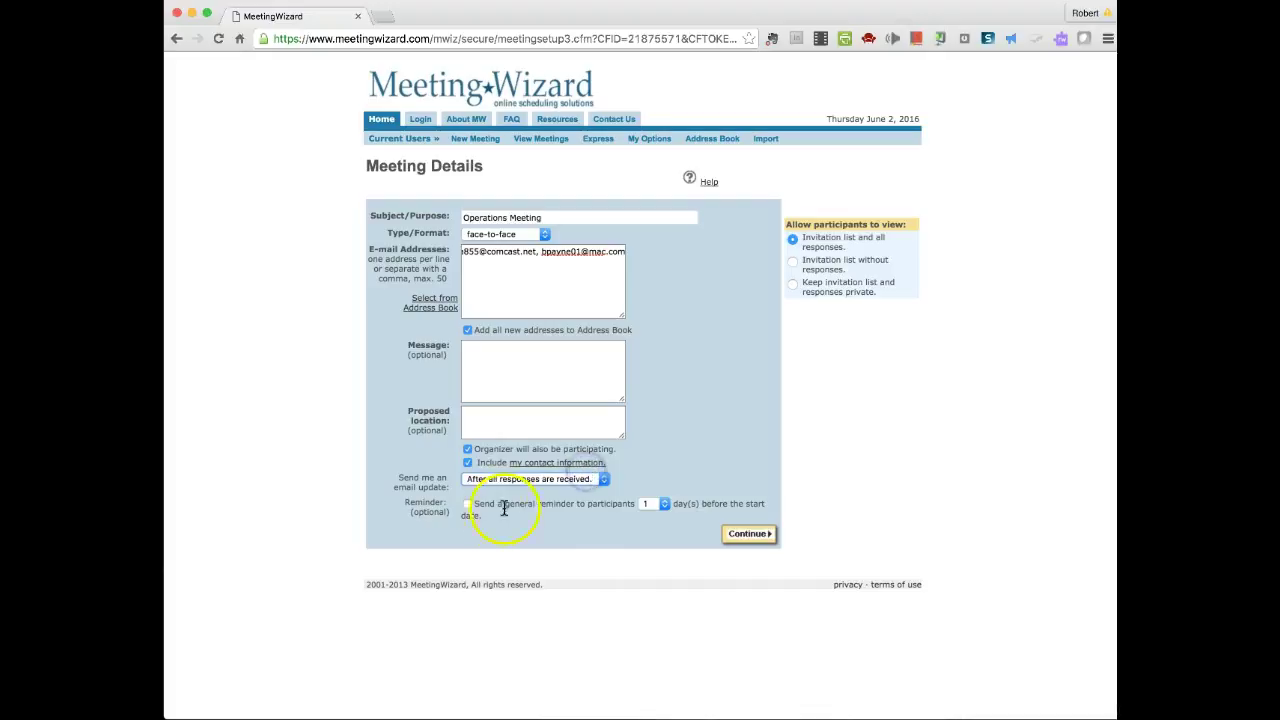
{"action": "left_click", "coordinate": [604, 480]}
{"action": "left_click", "coordinate": [560, 494]}
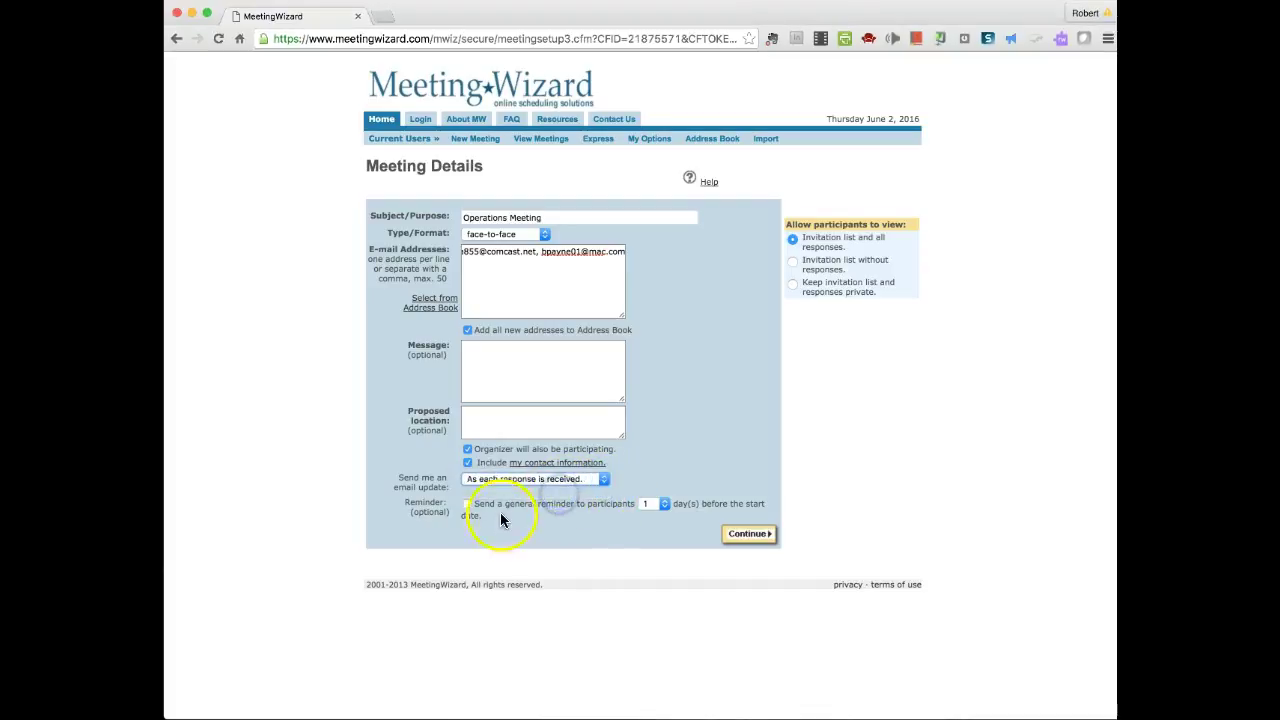
{"action": "left_click", "coordinate": [664, 501]}
{"action": "left_click", "coordinate": [655, 514]}
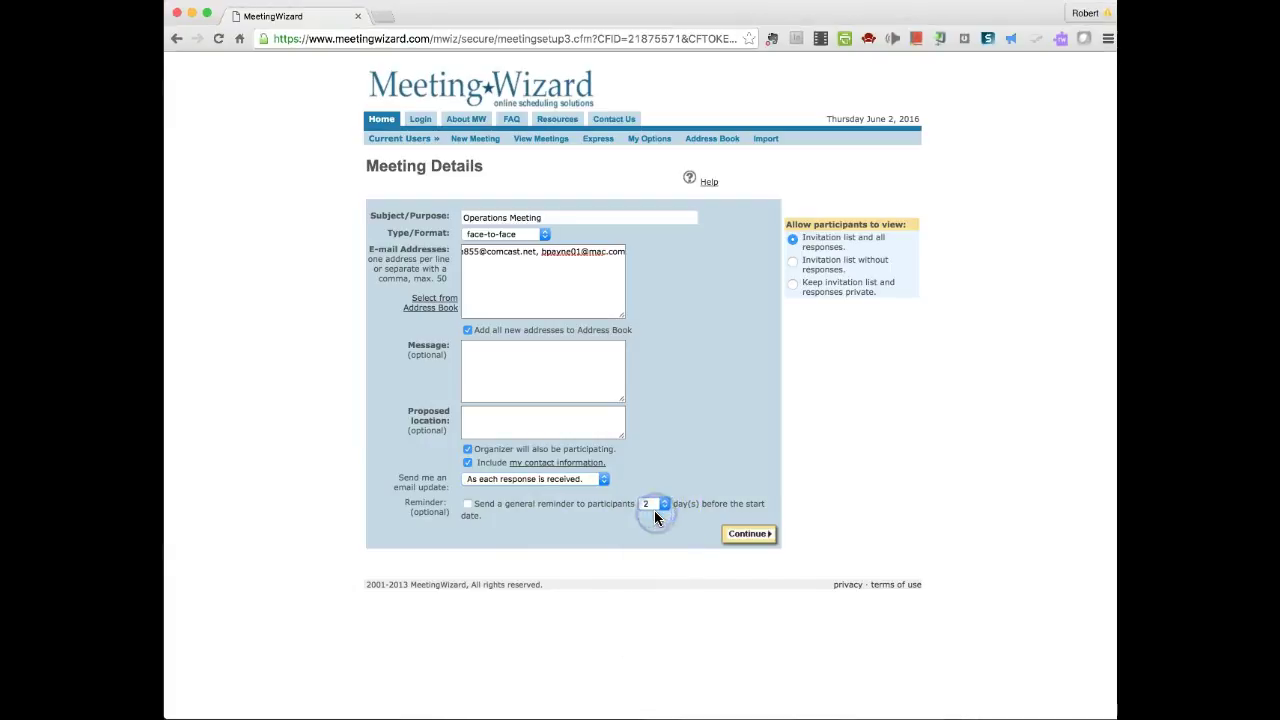
{"action": "left_click", "coordinate": [467, 503]}
{"action": "left_click", "coordinate": [750, 537]}
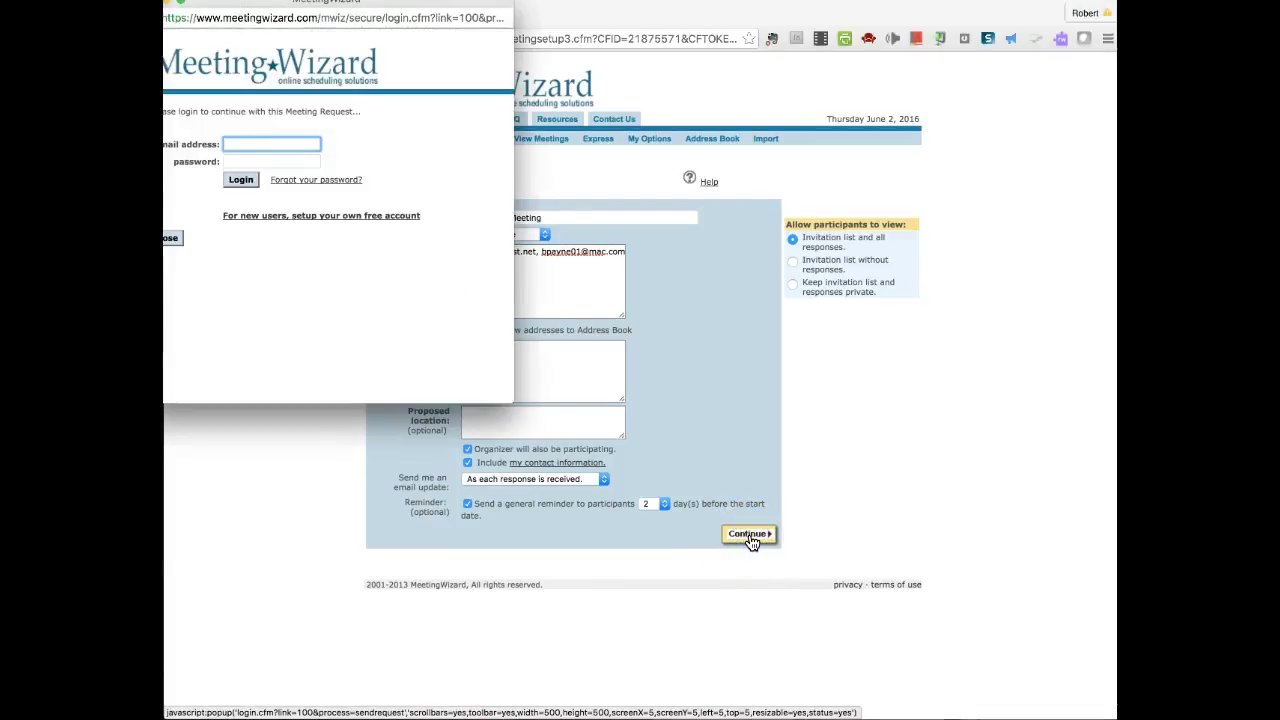
- Begin a free account sign-up, entering the organiser's last name and e-mail address
{"action": "left_click", "coordinate": [467, 10]}
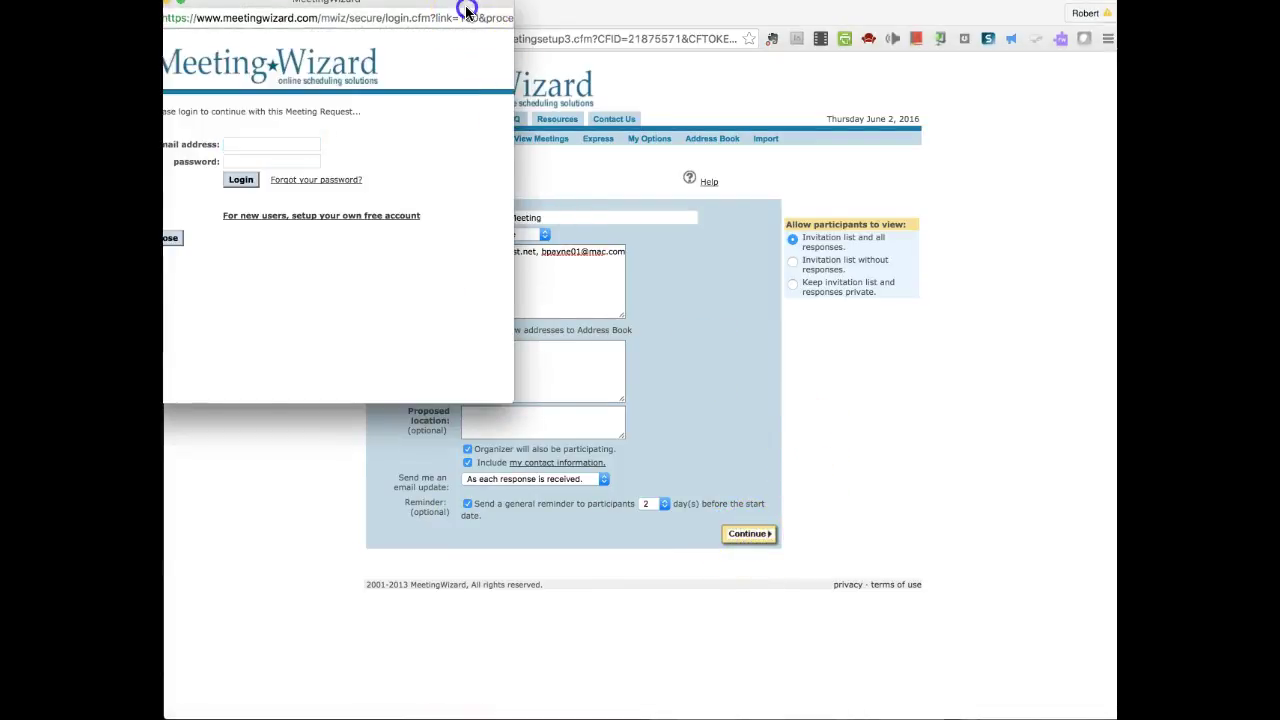
{"action": "left_click_drag", "start_coordinate": [512, 18], "coordinate": [480, 8]}
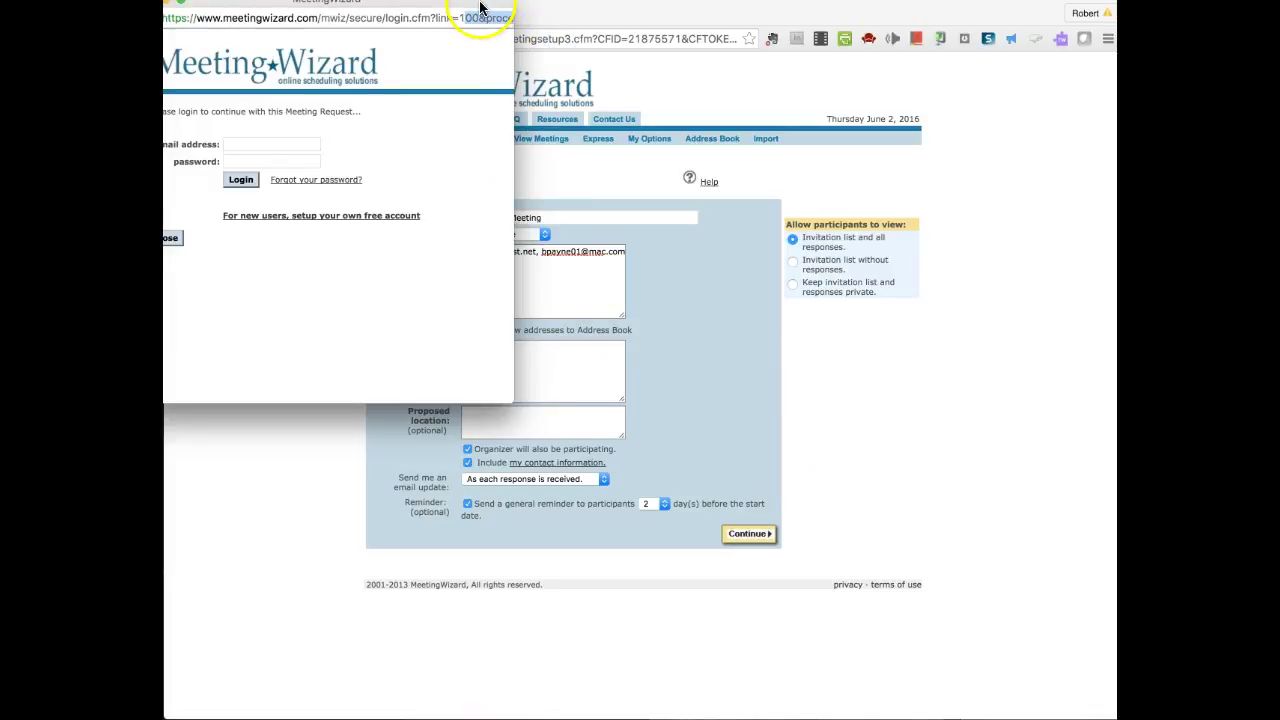
{"action": "left_click", "coordinate": [334, 217]}
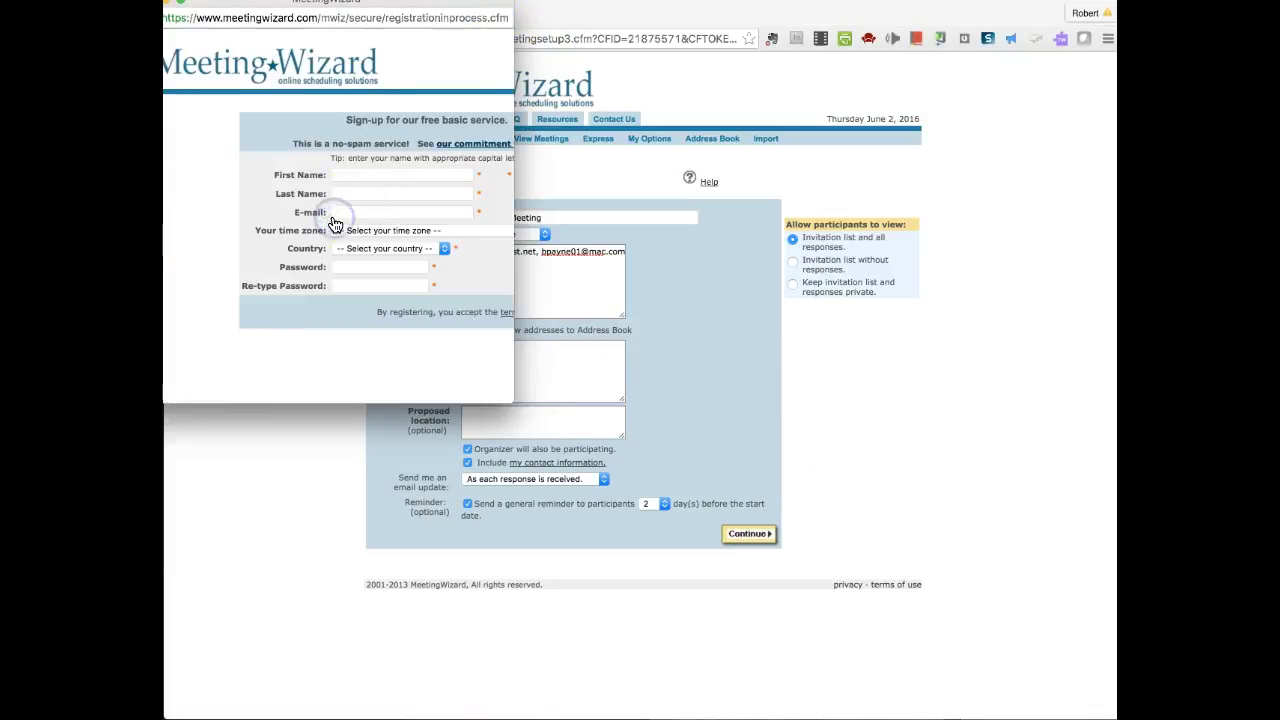
{"action": "left_click", "coordinate": [349, 175]}
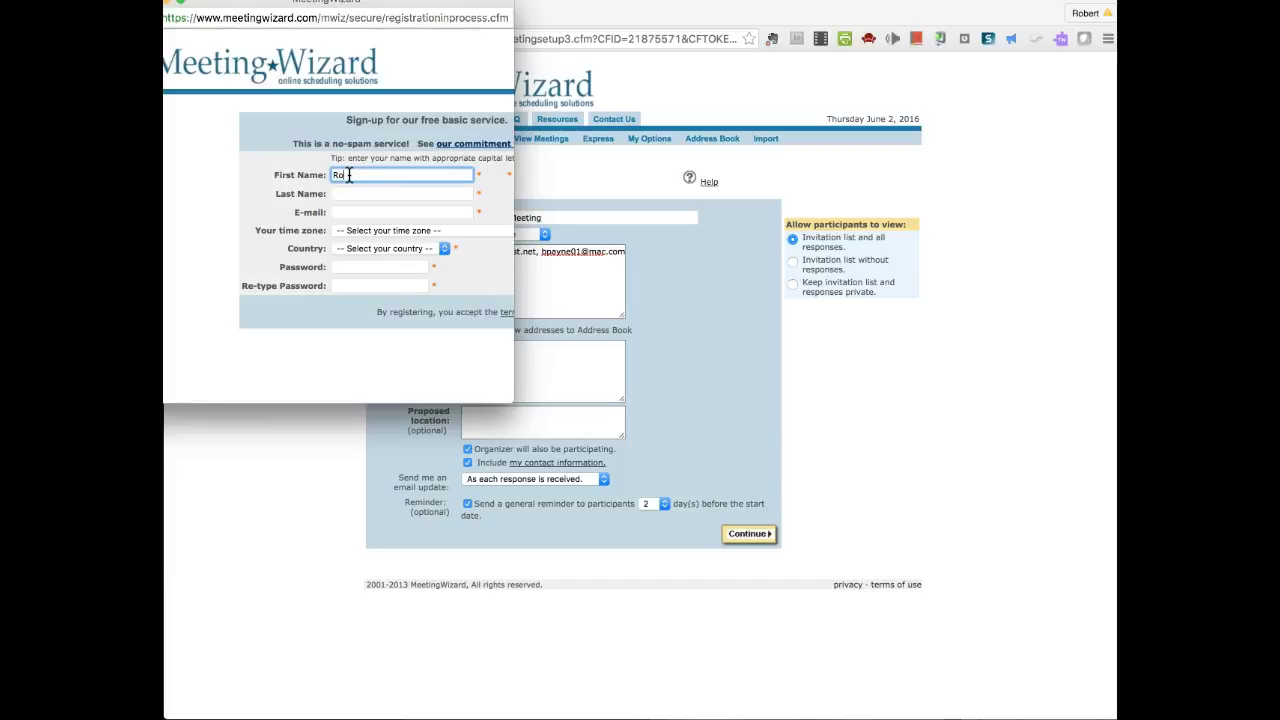
{"action": "key", "text": "Tab"}
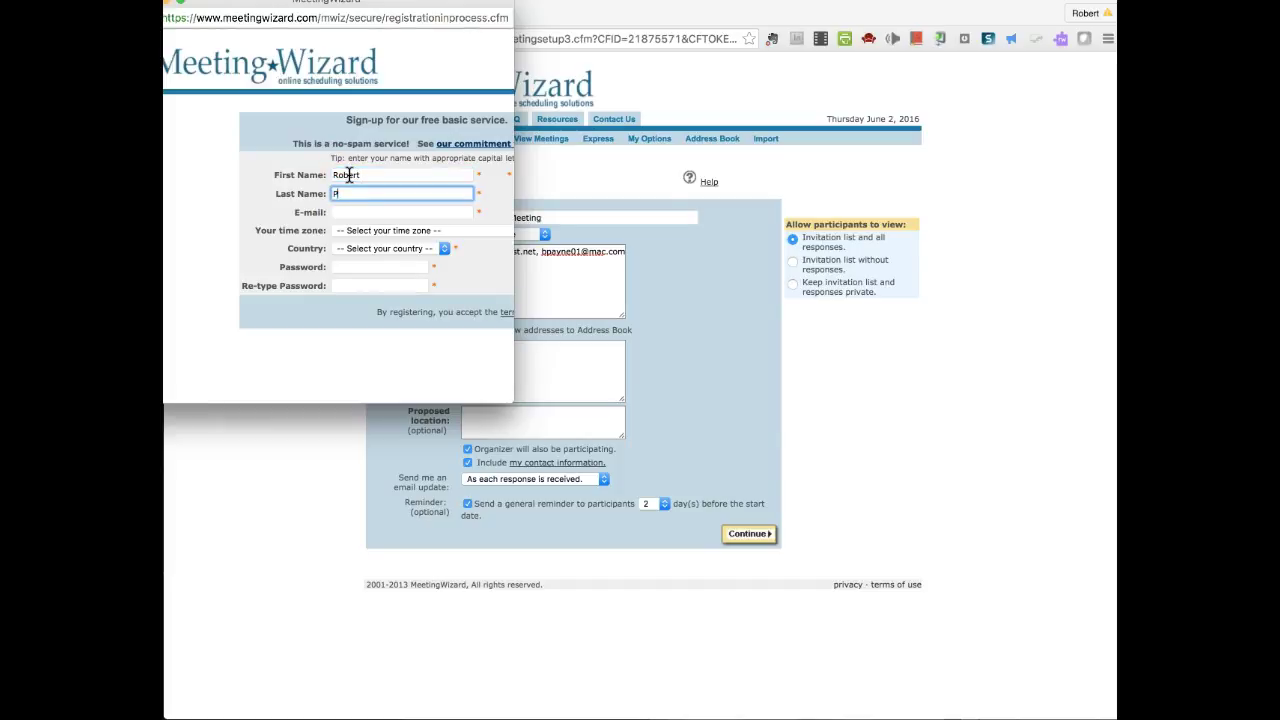
{"action": "type", "text": "Payne"}
{"action": "key", "text": "Tab"}
{"action": "type", "text": "r"}
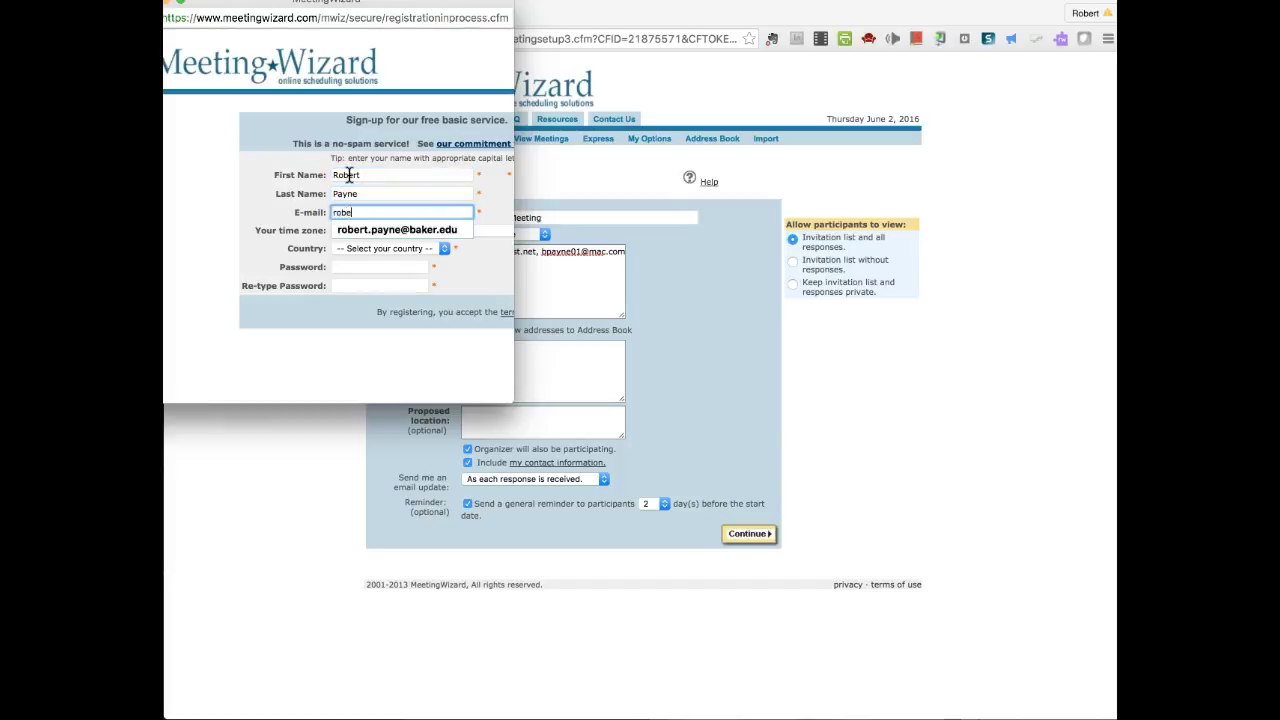
{"action": "left_click", "coordinate": [374, 229]}
- Choose Eastern Time and United States, enter and confirm the account password, and submit
{"action": "left_click", "coordinate": [468, 231]}
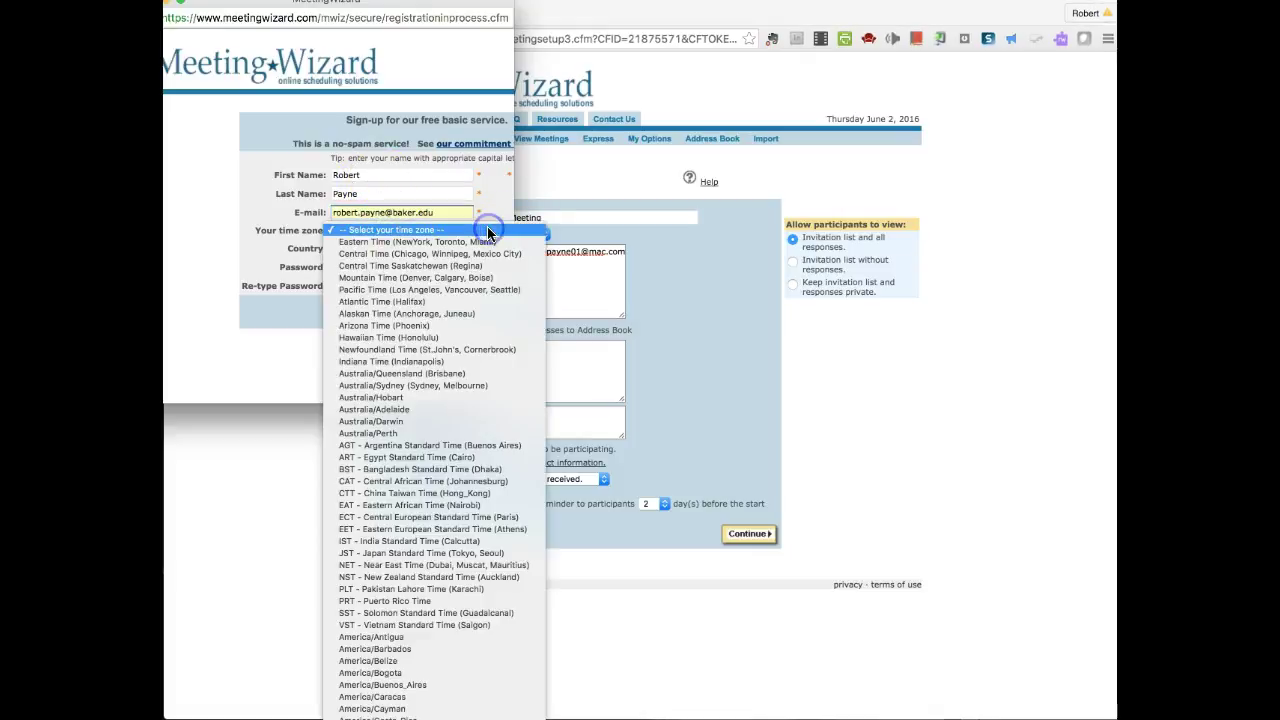
{"action": "left_click", "coordinate": [440, 243]}
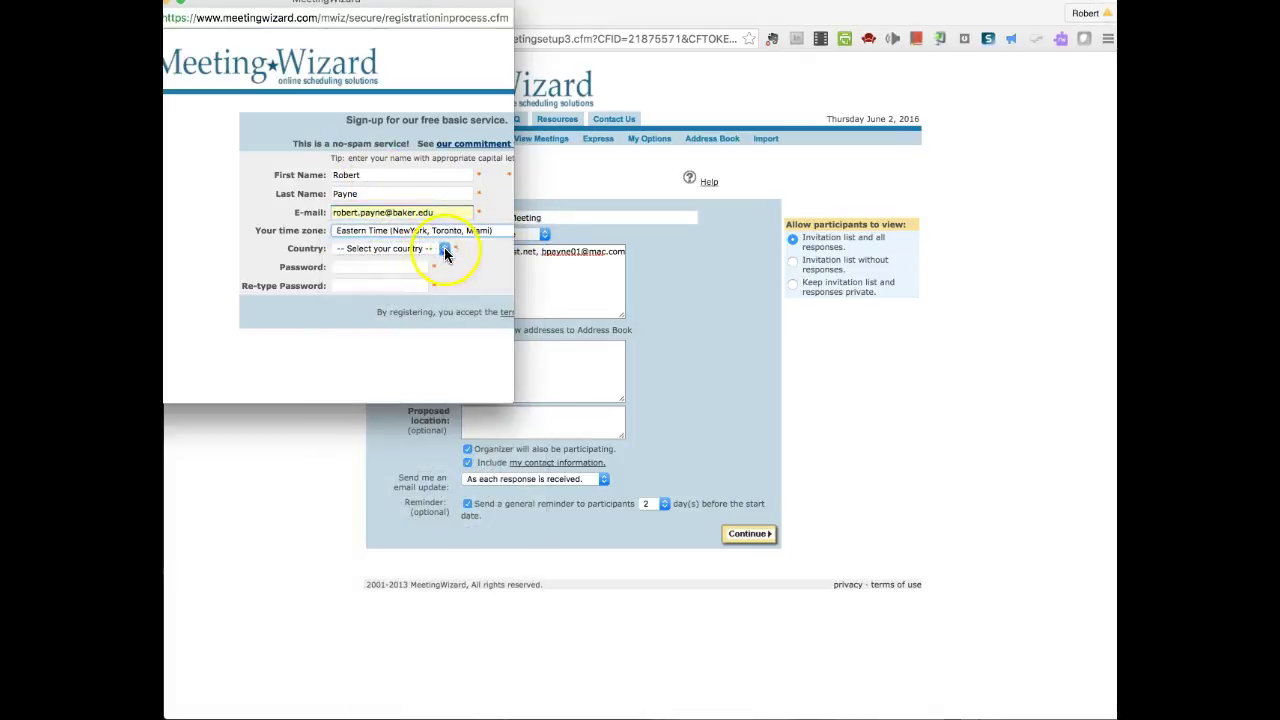
{"action": "left_click", "coordinate": [446, 252]}
{"action": "left_click", "coordinate": [398, 260]}
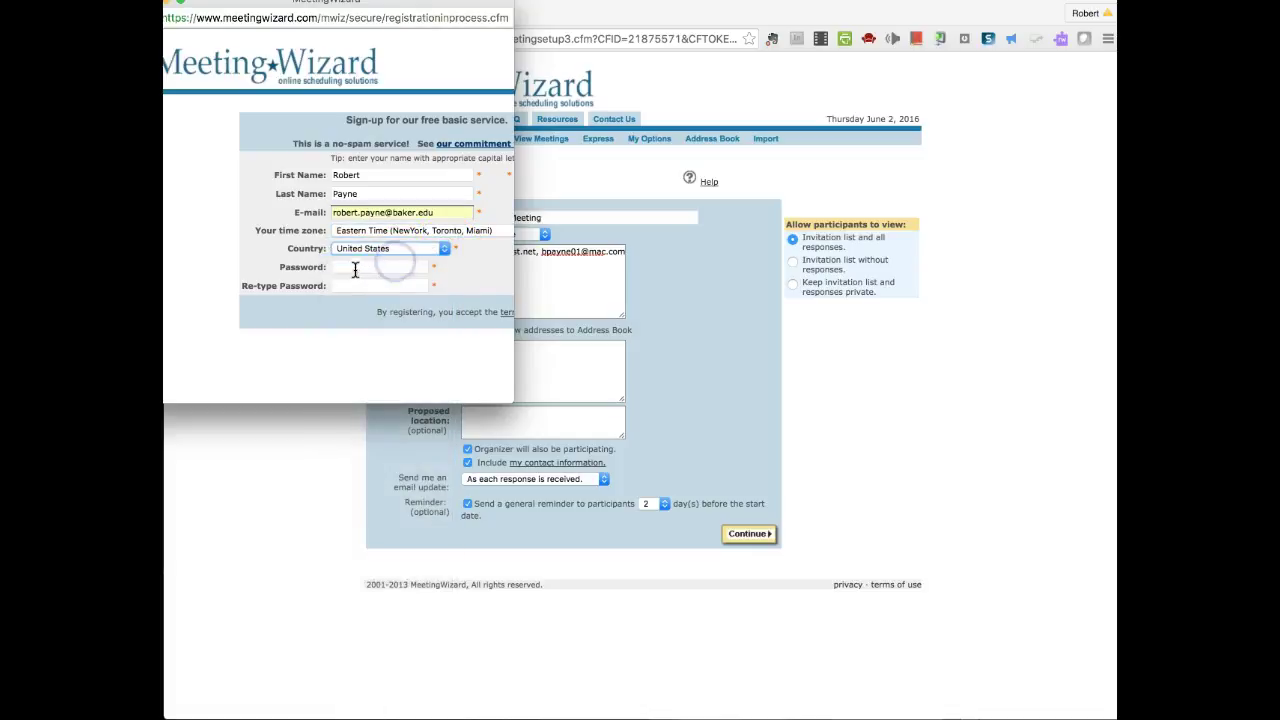
{"action": "left_click", "coordinate": [352, 267]}
{"action": "type", "text": "pass"}
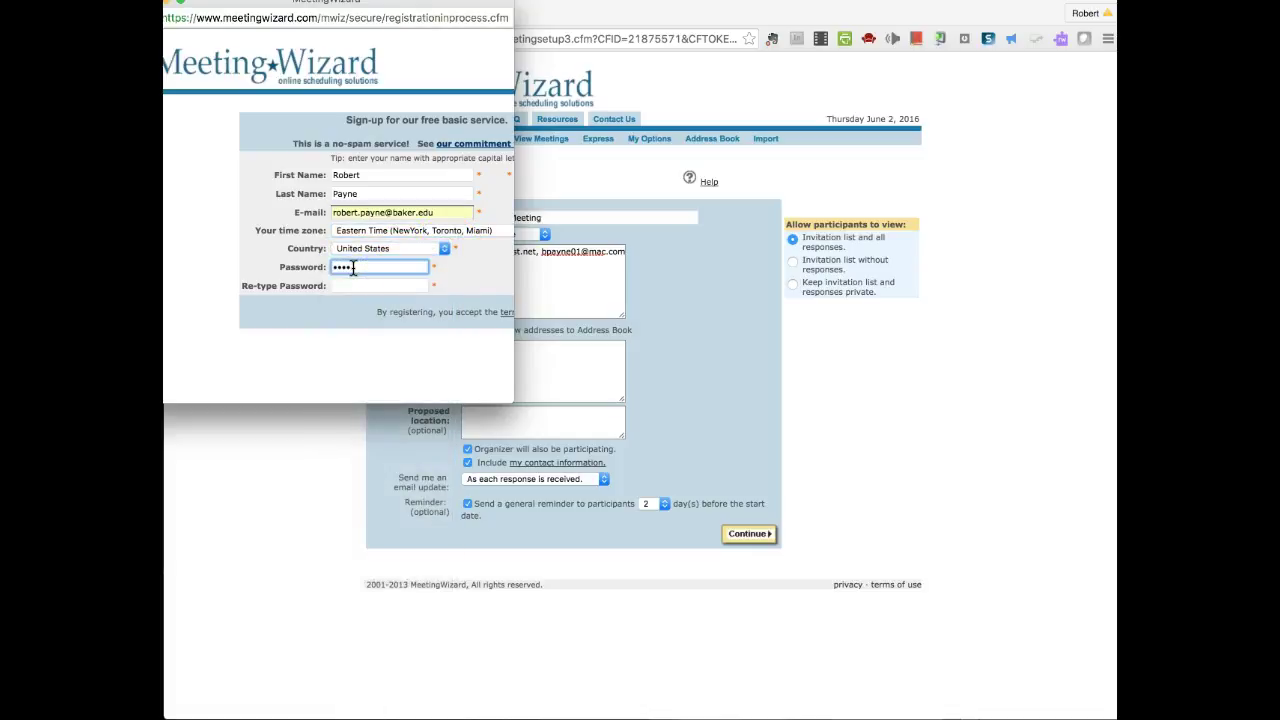
{"action": "key", "text": "BackSpace"}
{"action": "key", "text": "BackSpace"}
{"action": "key", "text": "BackSpace"}
{"action": "key", "text": "BackSpace"}
{"action": "type", "text": "pass1"}
{"action": "key", "text": "Tab"}
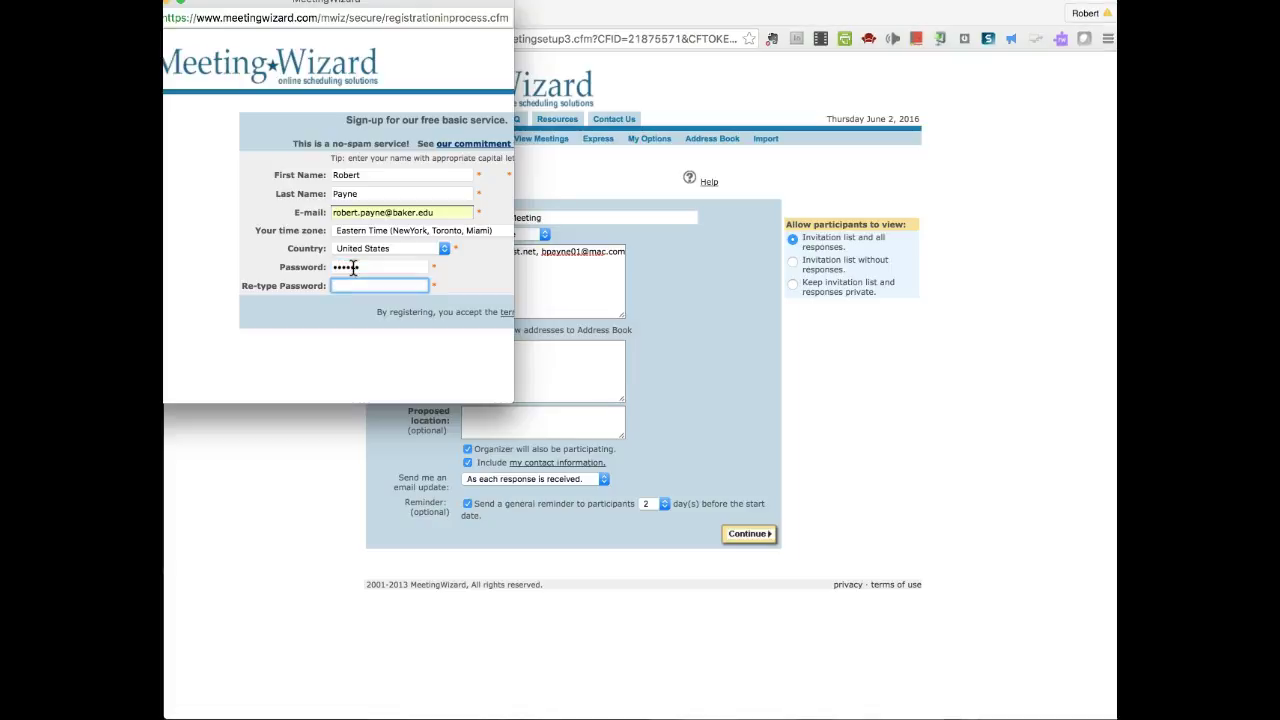
{"action": "type", "text": "pass12"}
{"action": "left_click", "coordinate": [452, 322]}
{"action": "left_click_drag", "start_coordinate": [513, 403], "coordinate": [723, 452]}
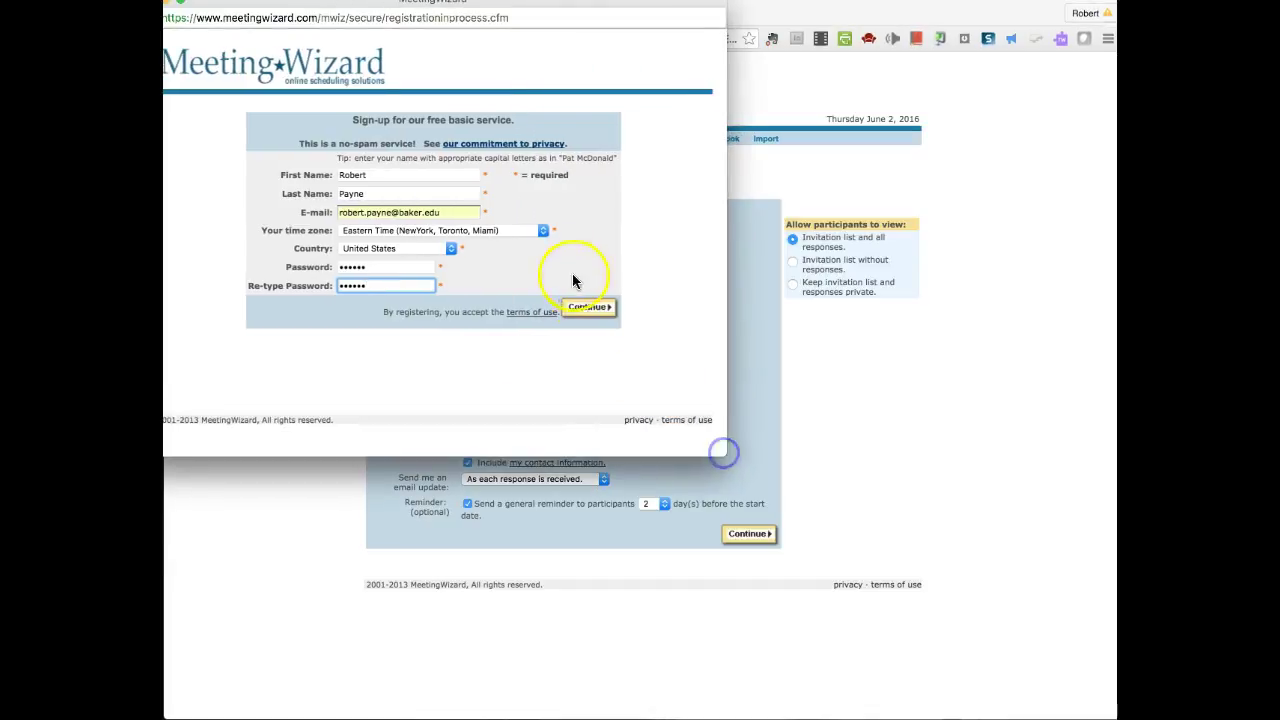
{"action": "left_click", "coordinate": [588, 307]}
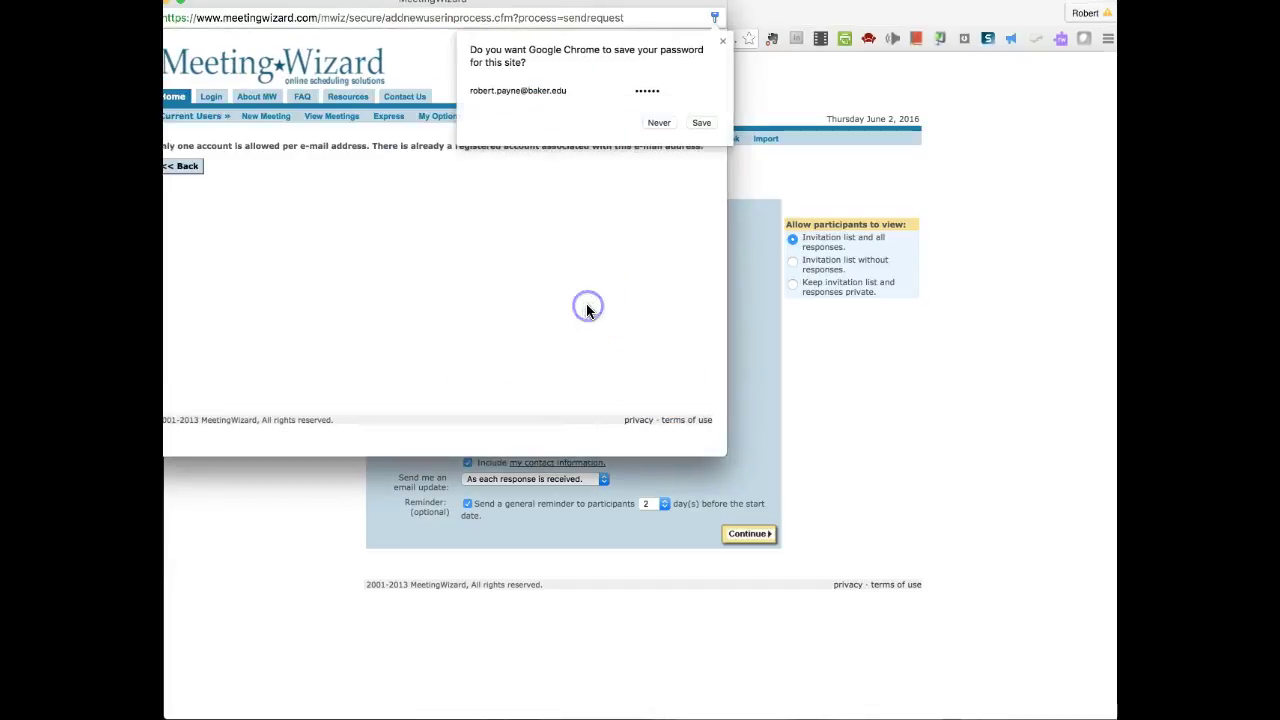
- Save the password in Chrome, go back from the error page, and log in via View Meetings
{"action": "left_click", "coordinate": [701, 123]}
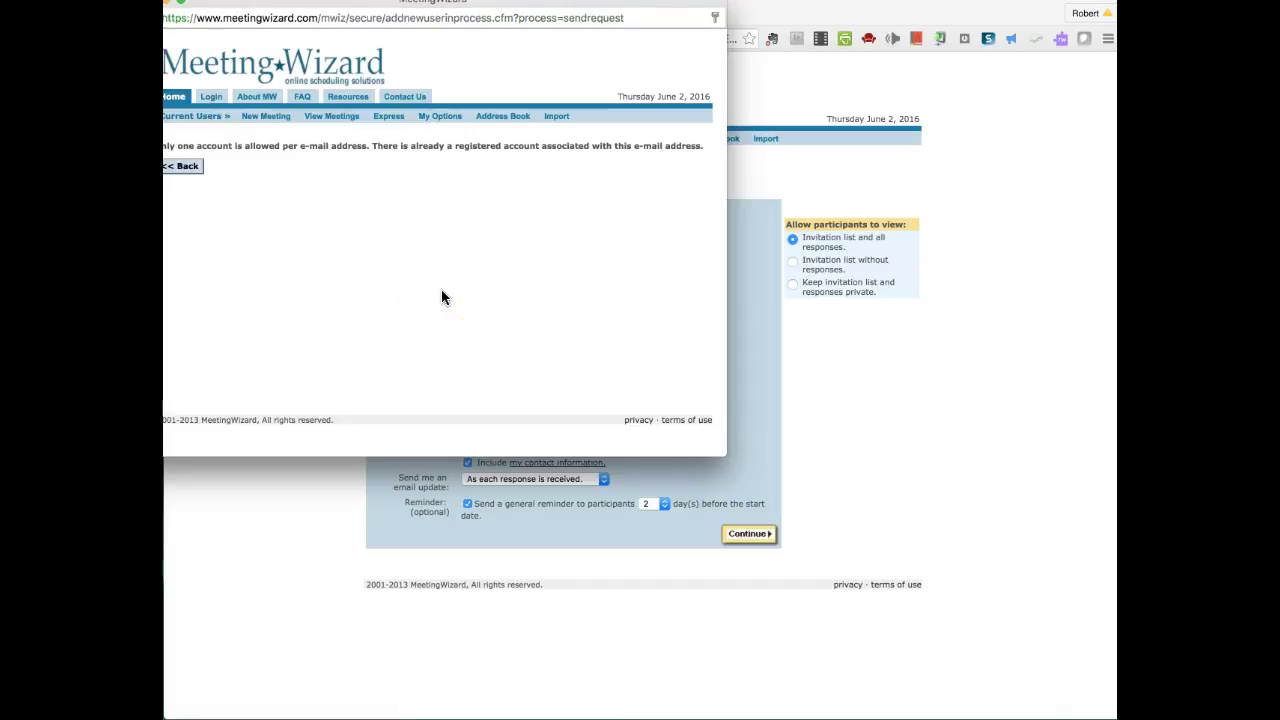
{"action": "left_click", "coordinate": [413, 124]}
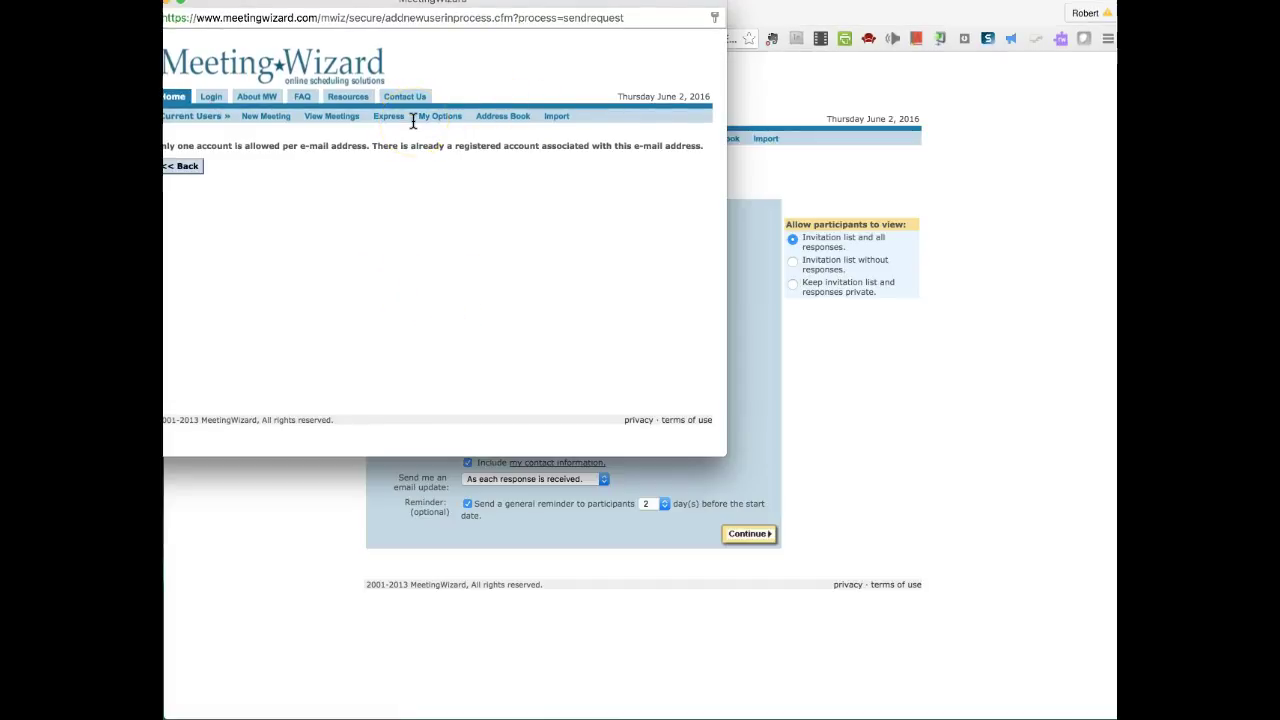
{"action": "left_click", "coordinate": [182, 170]}
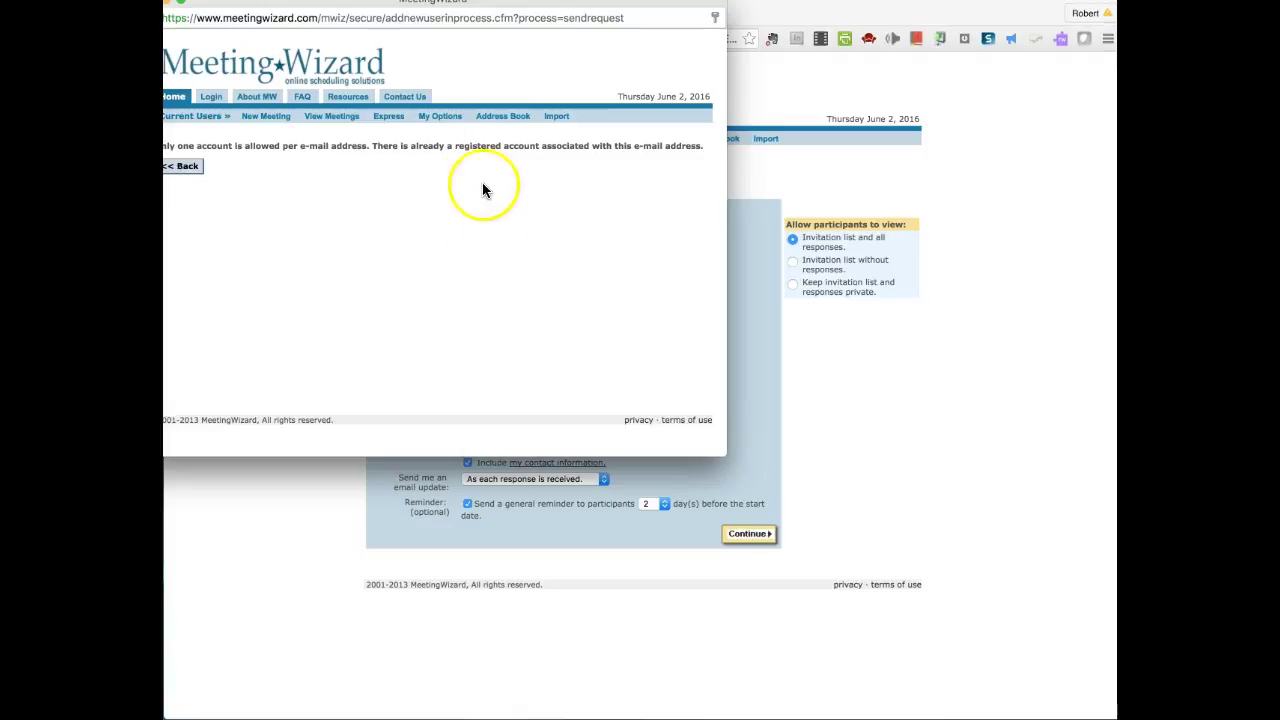
{"action": "left_click", "coordinate": [345, 118]}
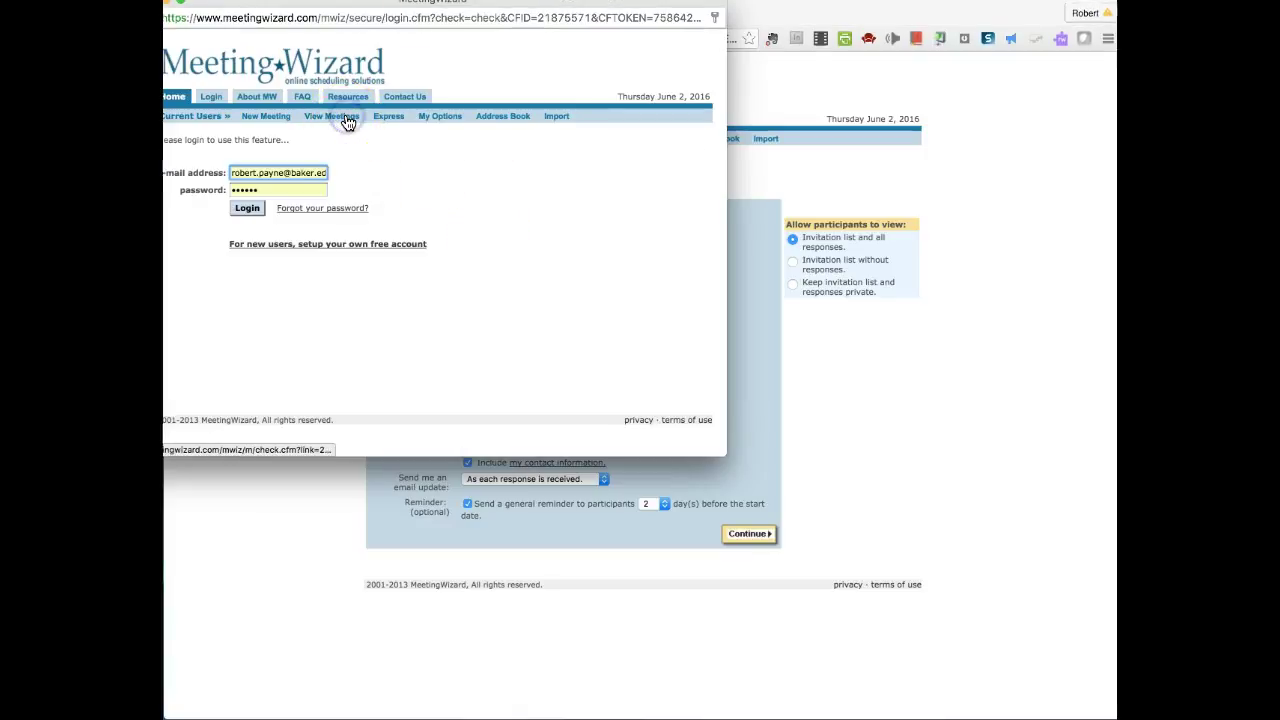
{"action": "left_click", "coordinate": [242, 212]}
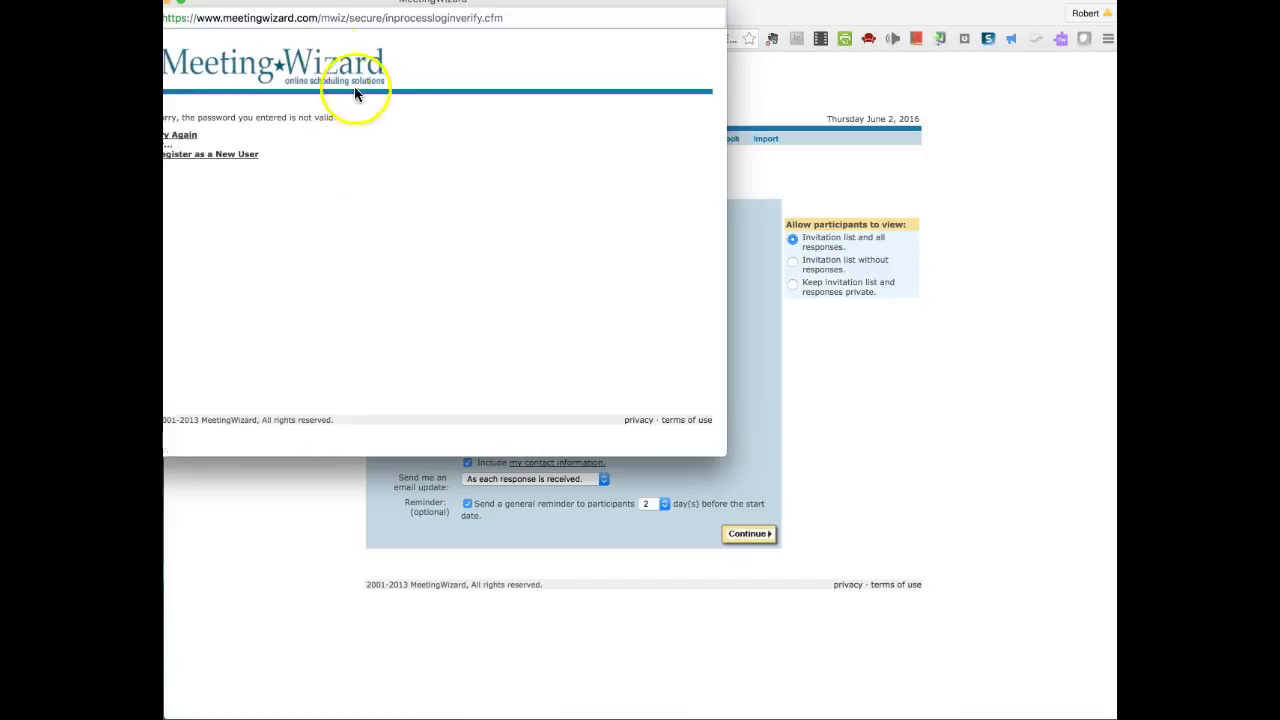
{"action": "left_click_drag", "start_coordinate": [576, 8], "coordinate": [742, 115]}
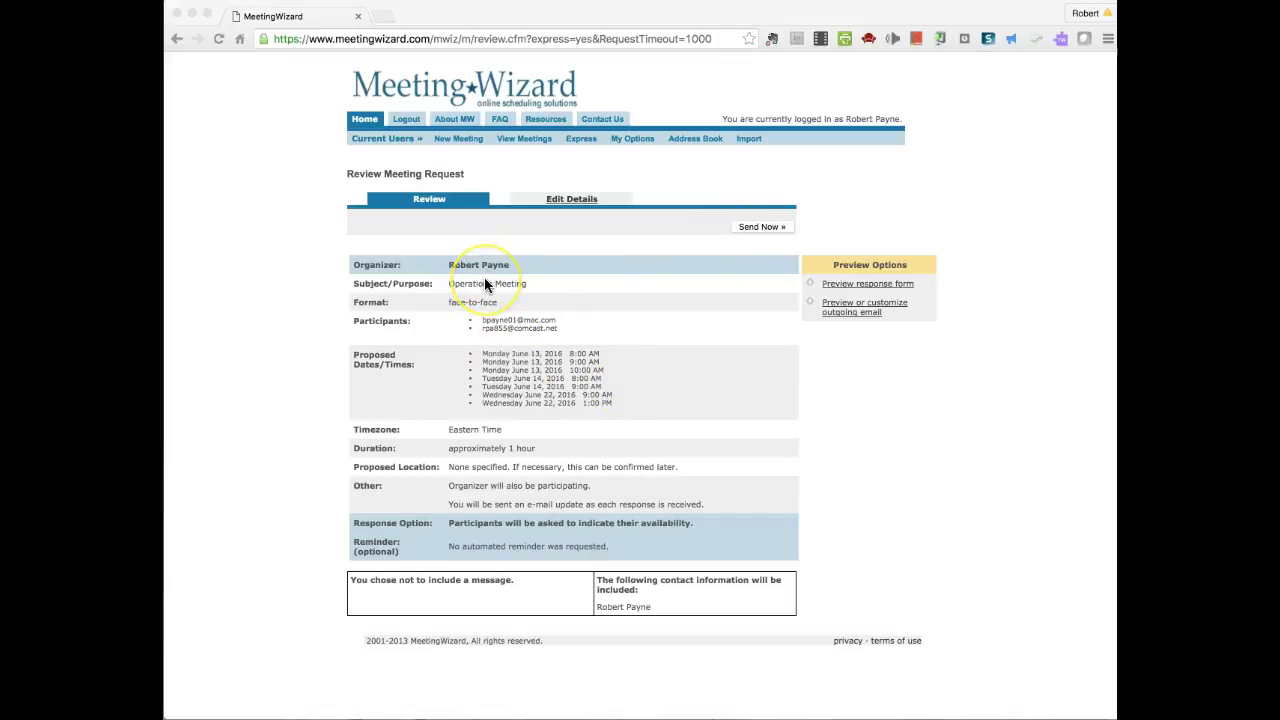
- Send the Operations Meeting request with Send Now and open its Meeting Details page
{"action": "left_click", "coordinate": [562, 198]}
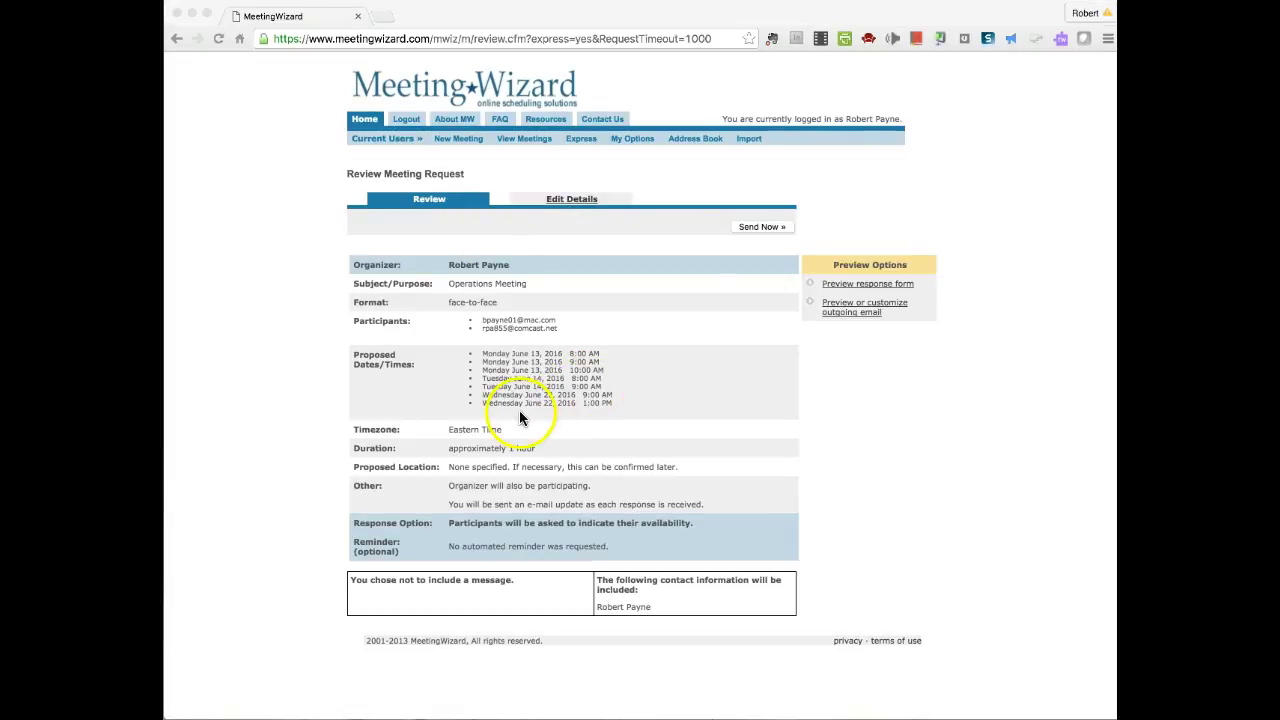
{"action": "left_click", "coordinate": [768, 229]}
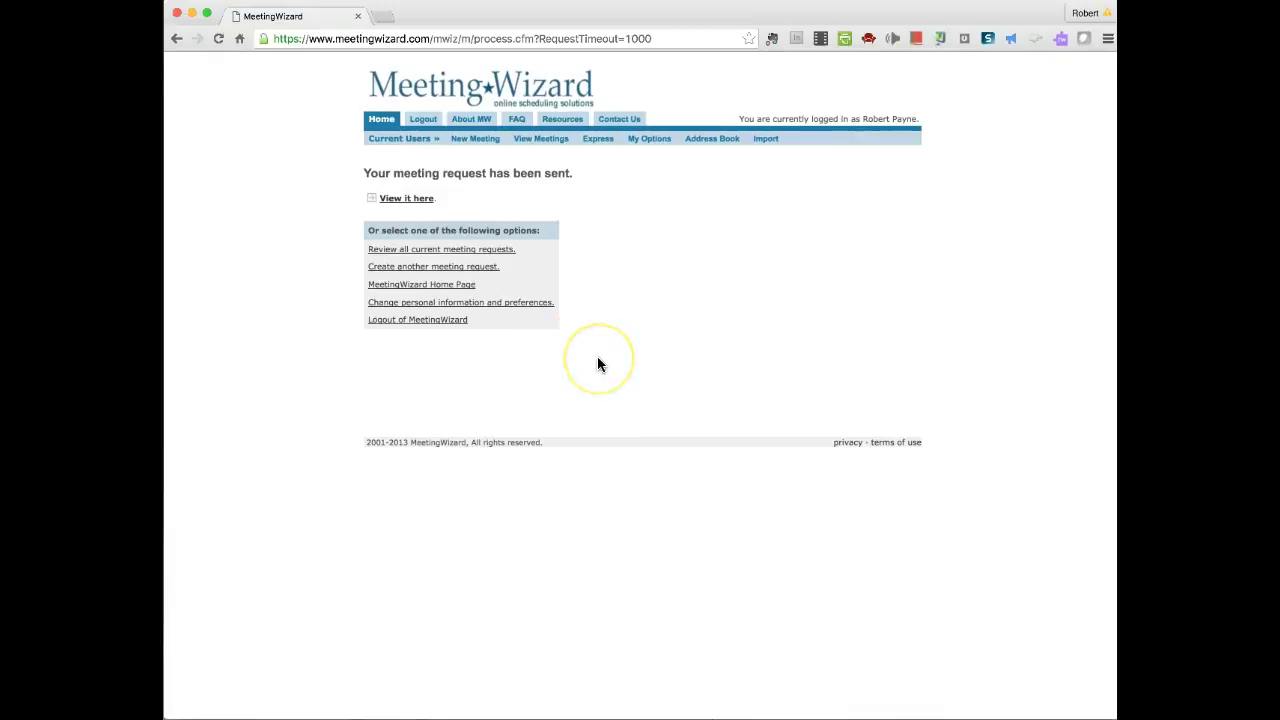
{"action": "left_click", "coordinate": [408, 200]}
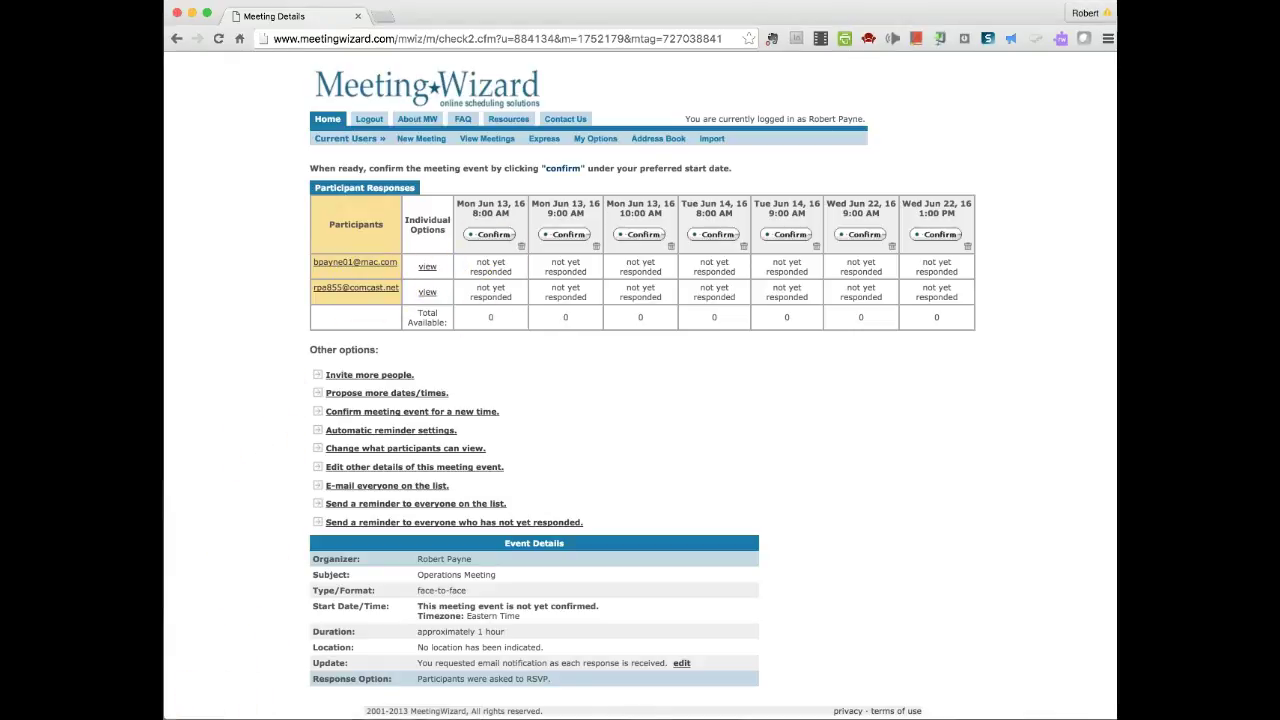
- Refresh Meeting Details to show the first participant available for four times, unavailable for three
{"action": "left_click", "coordinate": [857, 483]}
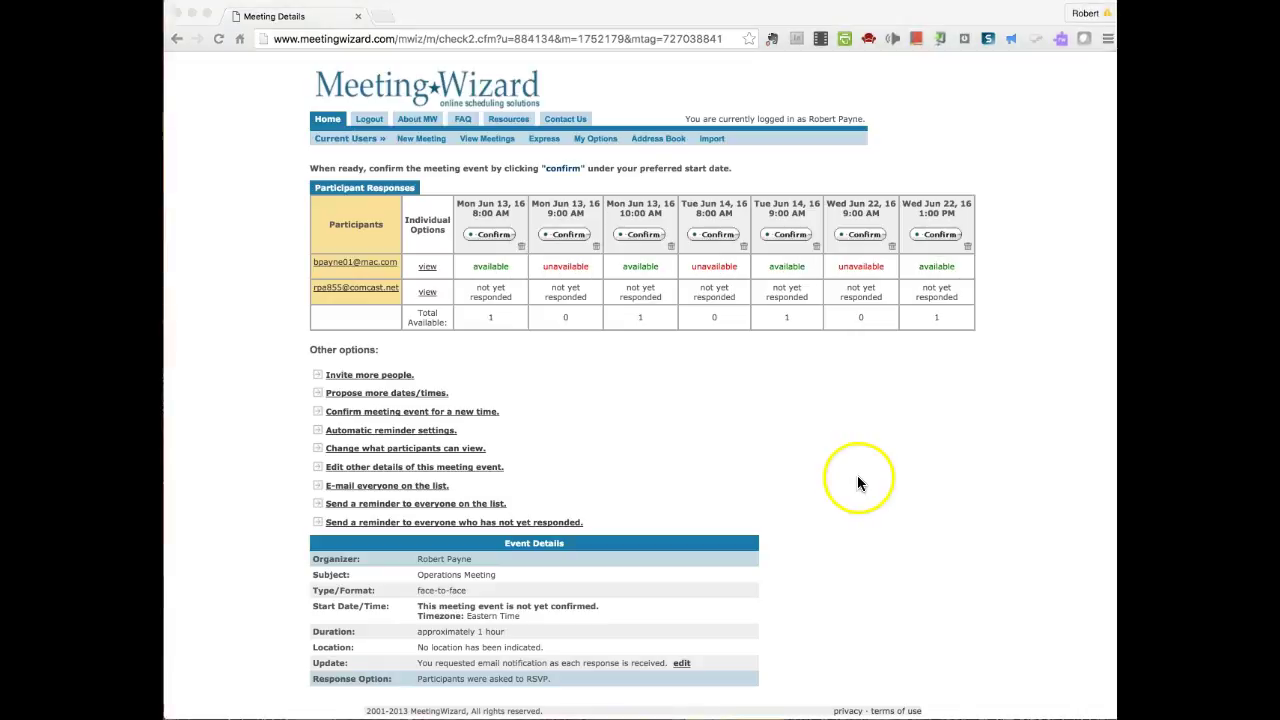